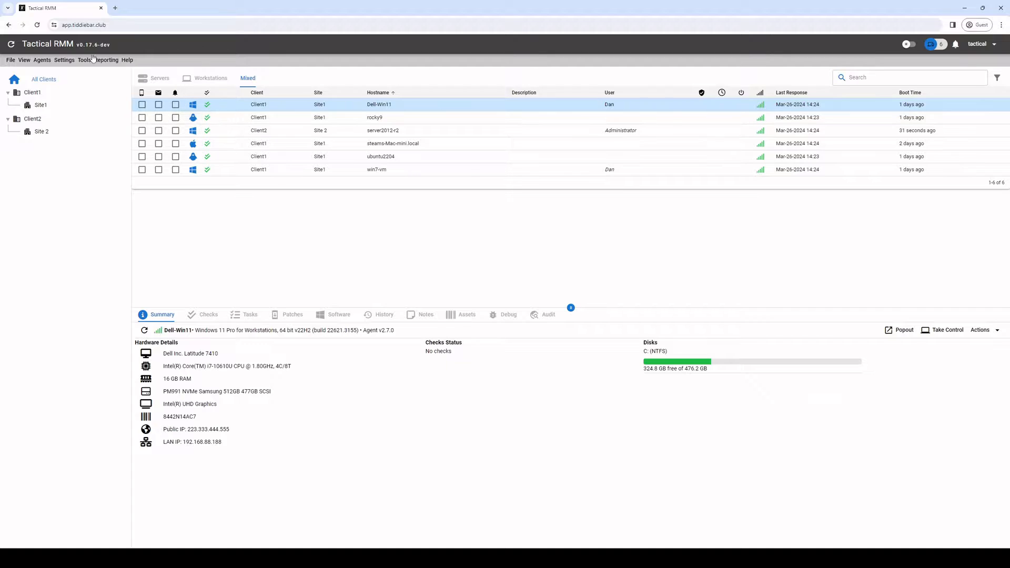
Step: Review the list of user accounts from Settings, then close it
{"action": "left_click", "coordinate": [71, 63]}
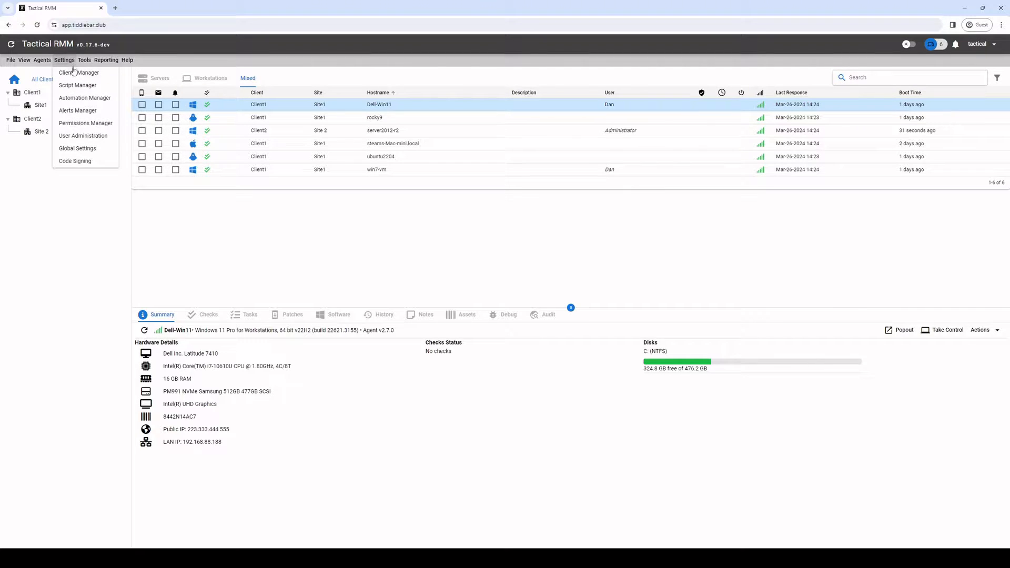
{"action": "left_click", "coordinate": [83, 135]}
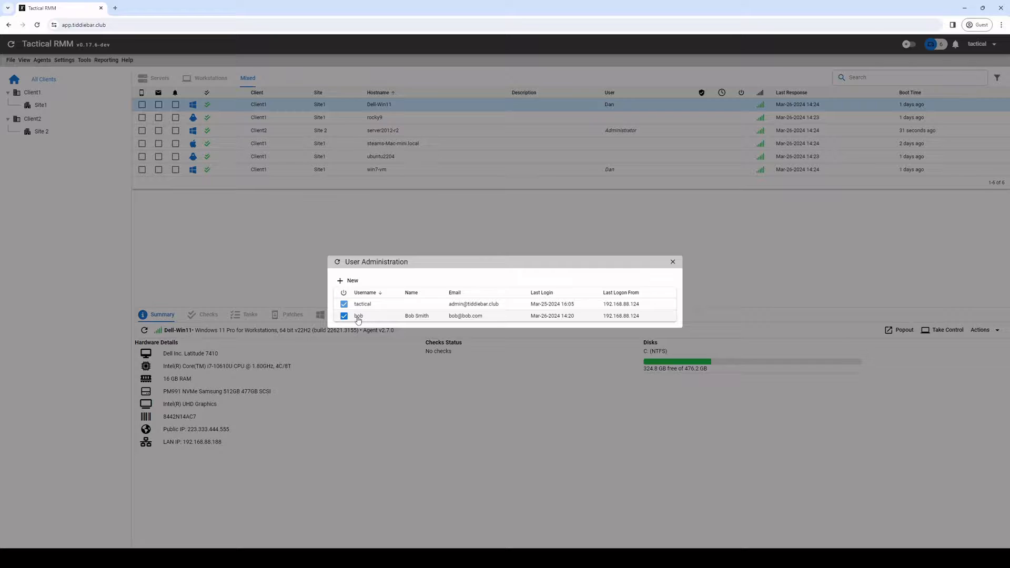
{"action": "left_click", "coordinate": [259, 276]}
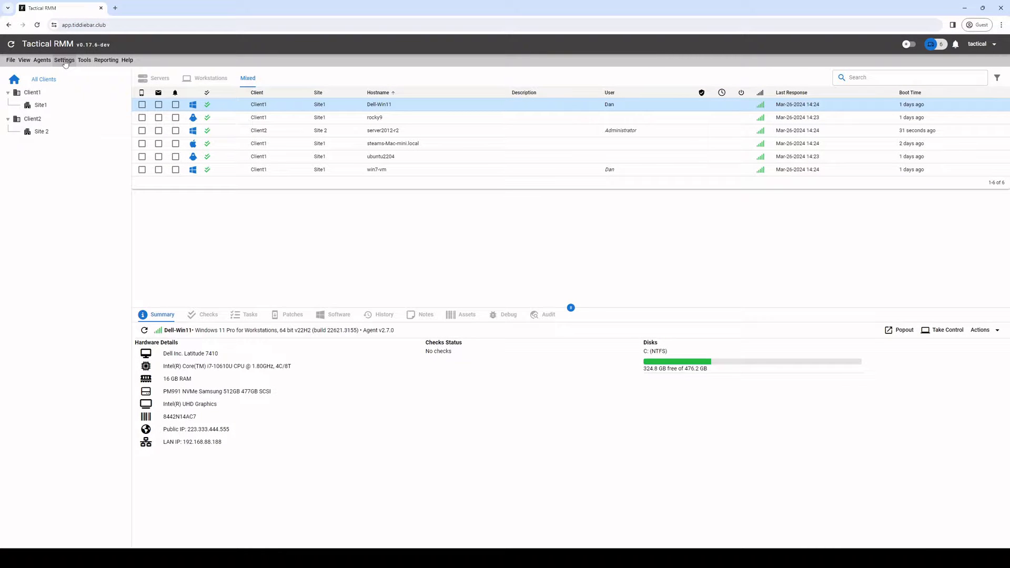
Step: Open the mesh123 role in the roles manager and review its permissions
{"action": "left_click", "coordinate": [64, 60]}
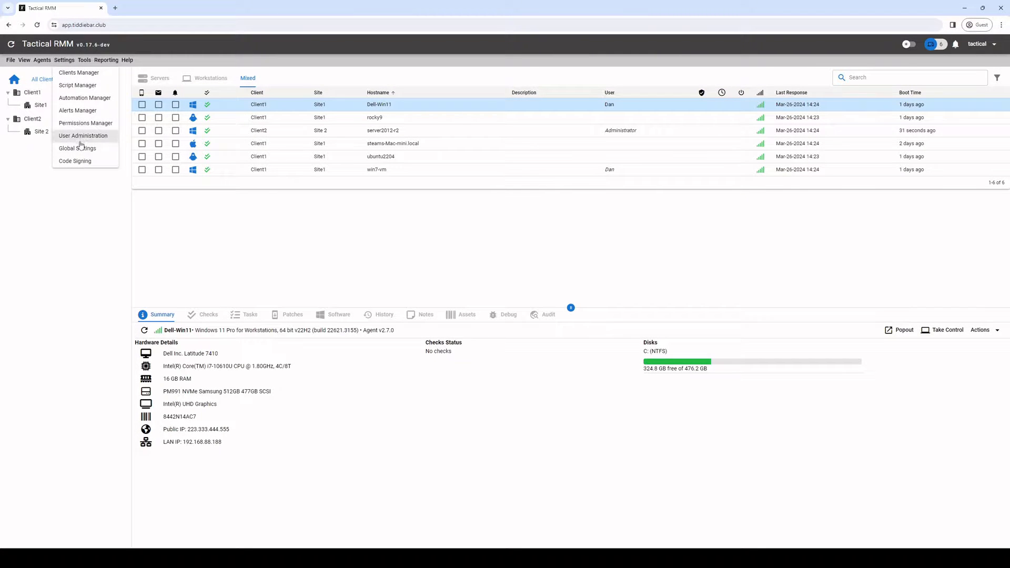
{"action": "left_click", "coordinate": [83, 125]}
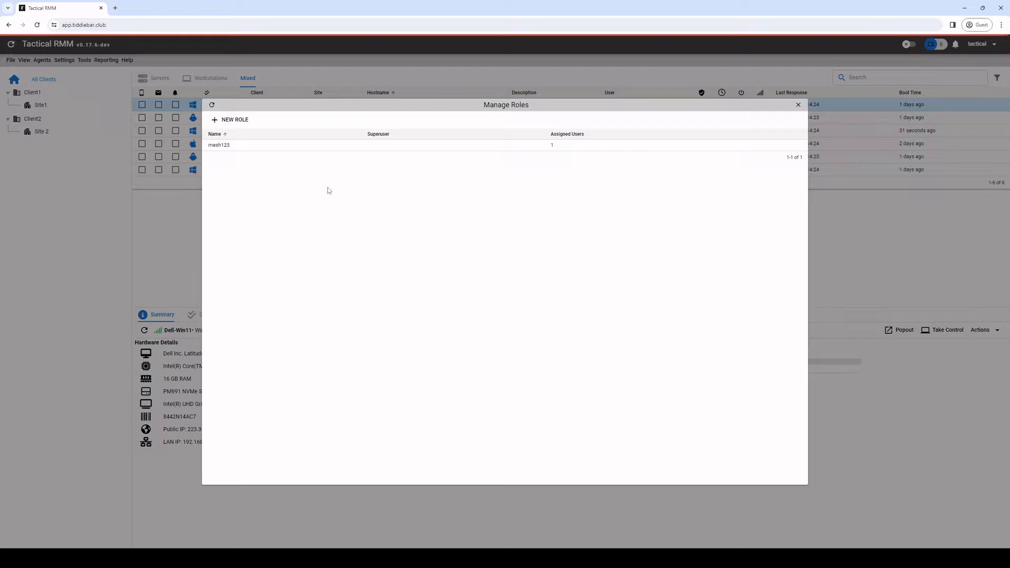
{"action": "right_click", "coordinate": [224, 149]}
{"action": "left_click", "coordinate": [242, 152]}
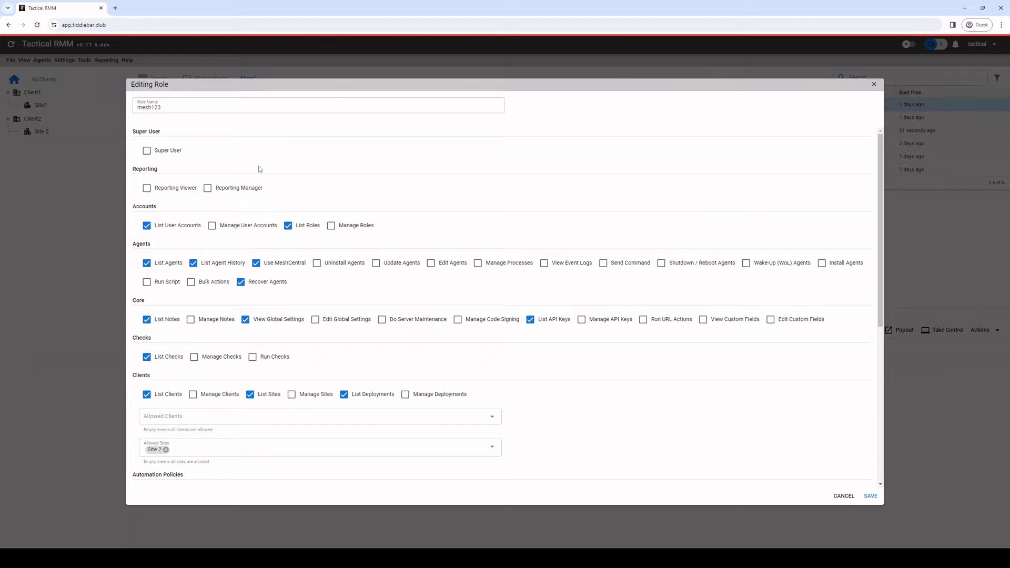
{"action": "scroll", "coordinate": [205, 221], "scroll_direction": "down", "scroll_amount": 2}
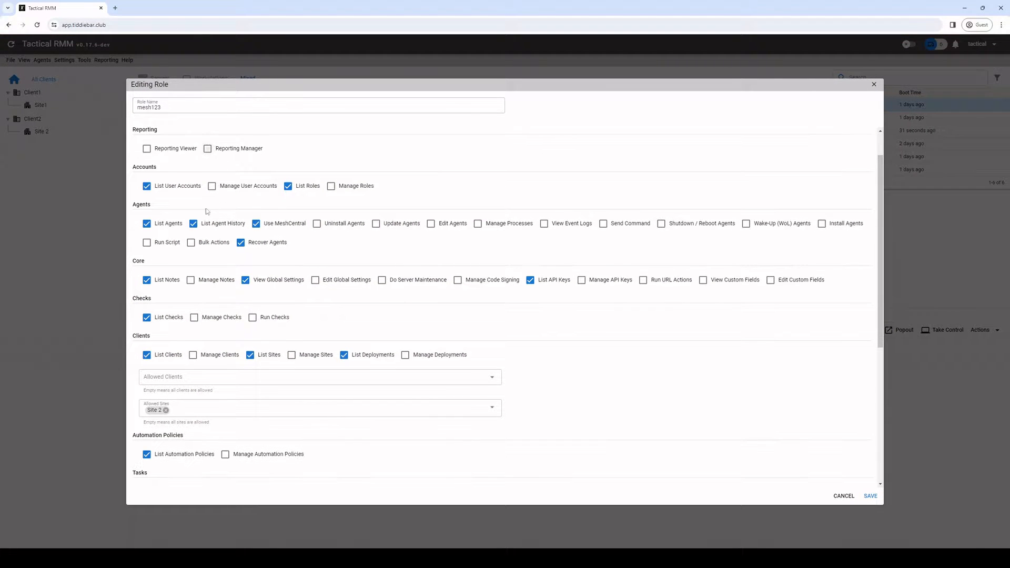
{"action": "scroll", "coordinate": [269, 272], "scroll_direction": "up", "scroll_amount": 1}
{"action": "scroll", "coordinate": [218, 364], "scroll_direction": "down", "scroll_amount": 1}
{"action": "scroll", "coordinate": [263, 315], "scroll_direction": "up", "scroll_amount": 1}
{"action": "scroll", "coordinate": [225, 391], "scroll_direction": "down", "scroll_amount": 1}
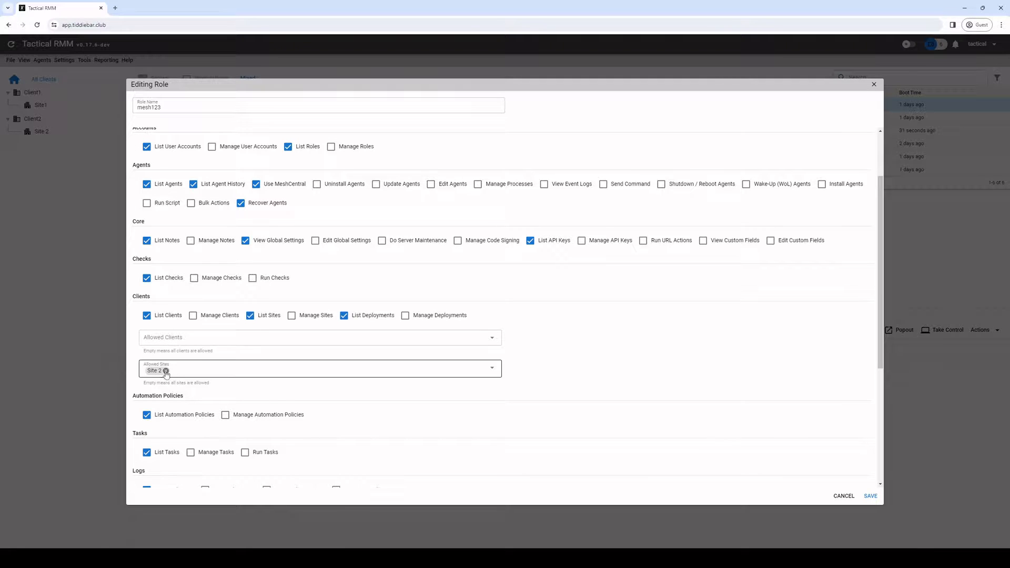
{"action": "left_click", "coordinate": [165, 370]}
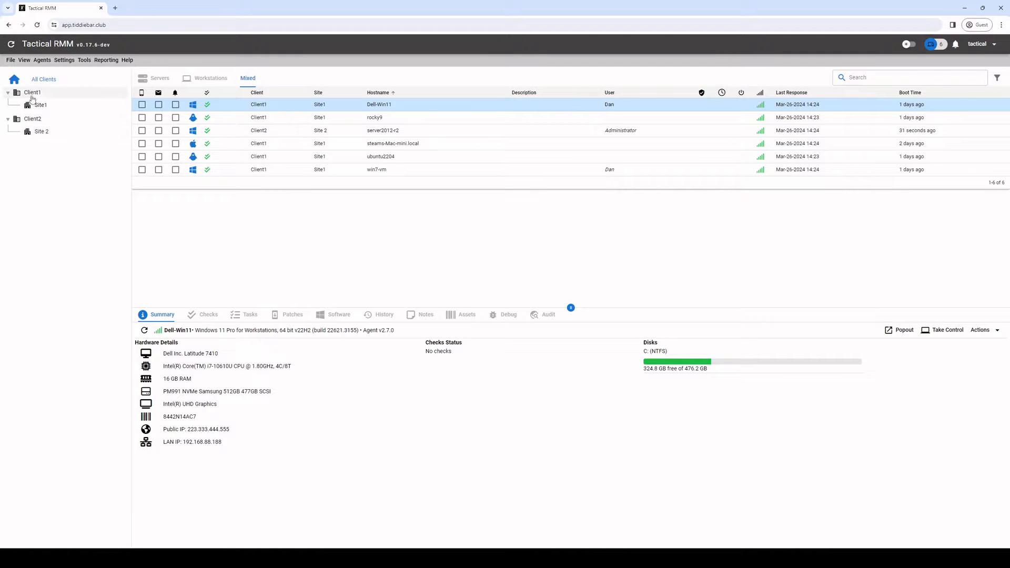
Step: Filter agents to Site 2, check server2012-r2's hardware, view Site1, then all clients
{"action": "left_click", "coordinate": [40, 133]}
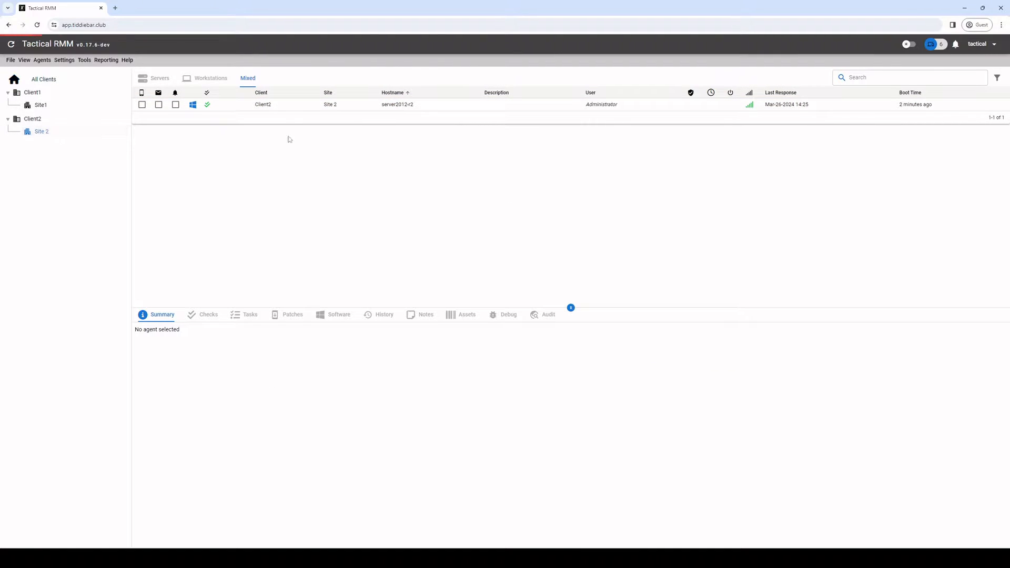
{"action": "left_click", "coordinate": [375, 108]}
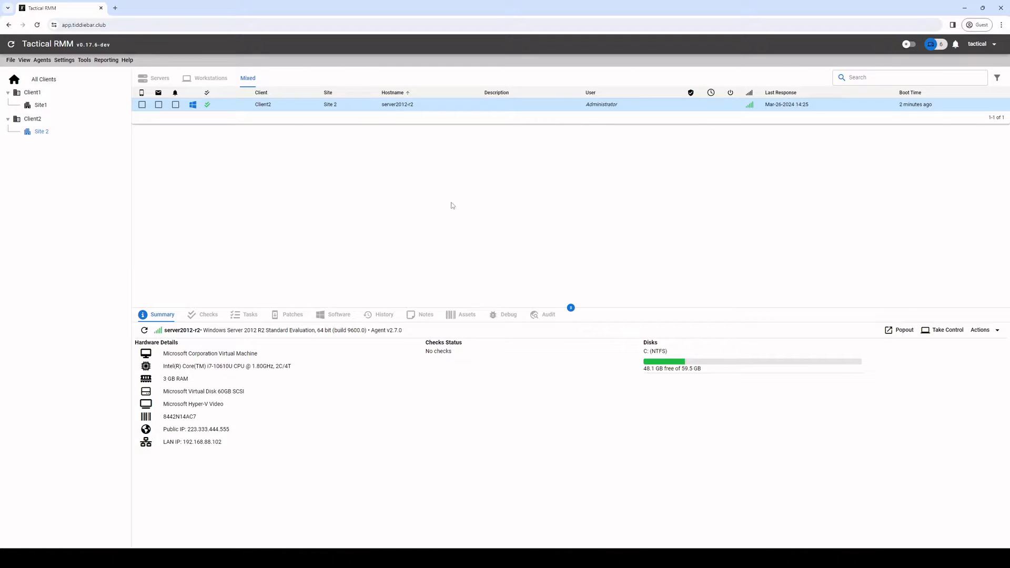
{"action": "left_click", "coordinate": [41, 104]}
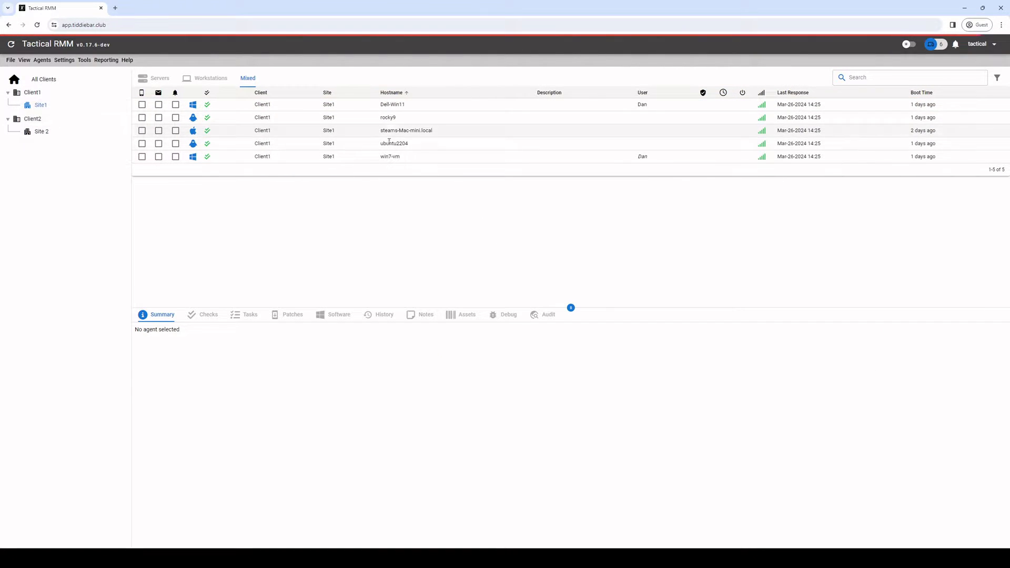
{"action": "left_click", "coordinate": [45, 79]}
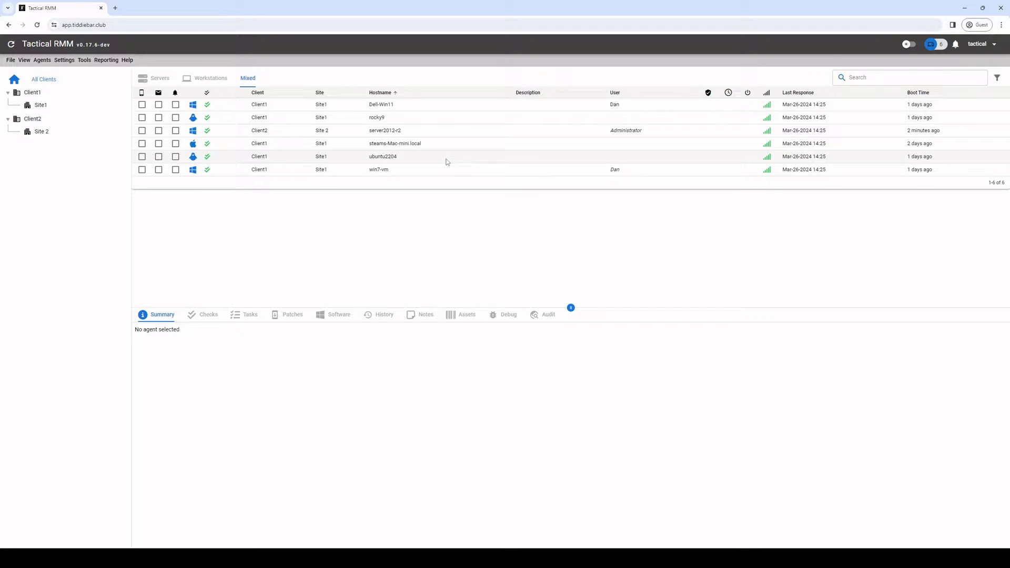
Step: Uncheck Sync Mesh Perms with TRMM in Global Settings' MeshCentral section, confirm, and save
{"action": "left_click", "coordinate": [64, 62]}
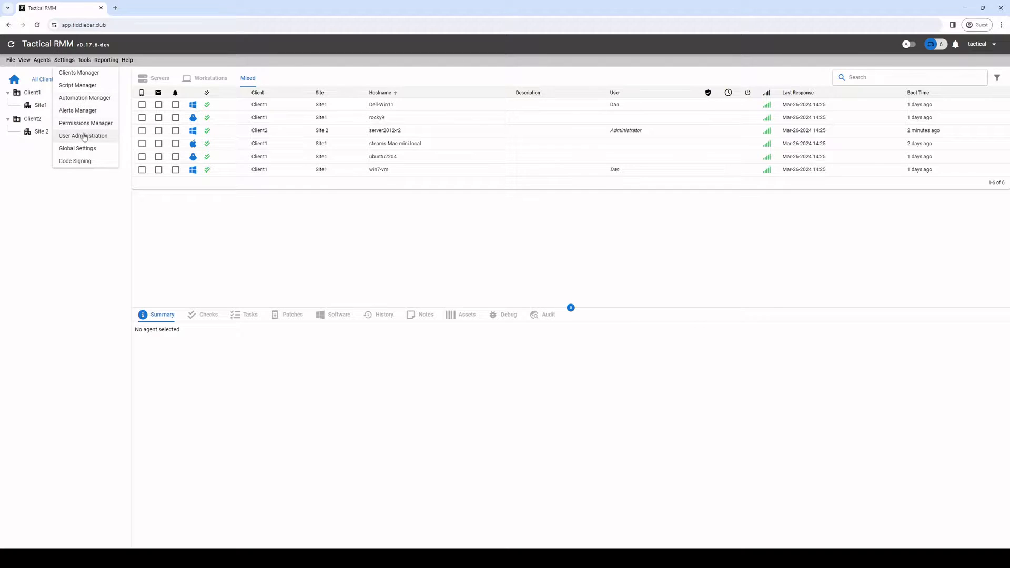
{"action": "left_click", "coordinate": [83, 149]}
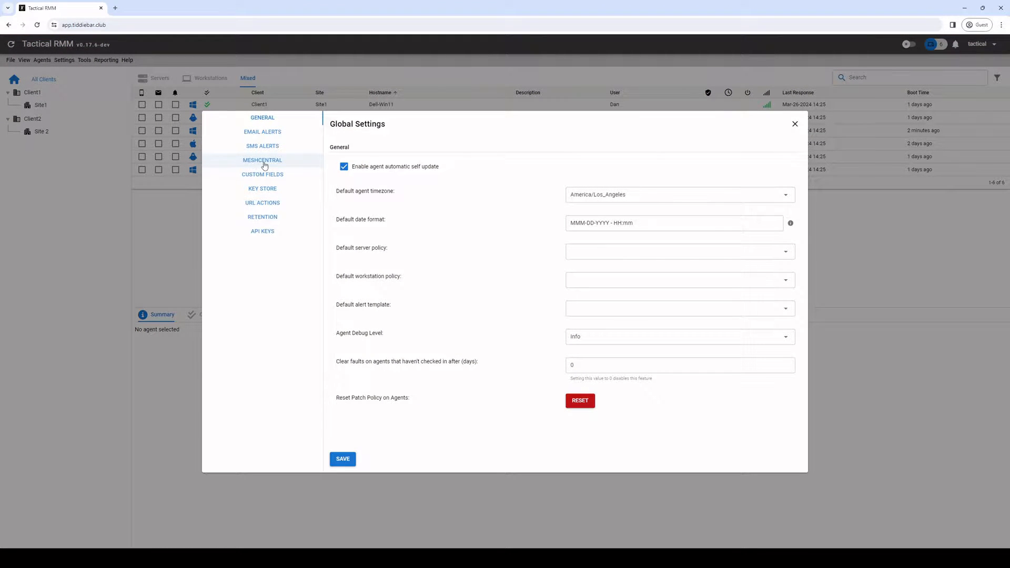
{"action": "left_click", "coordinate": [265, 175]}
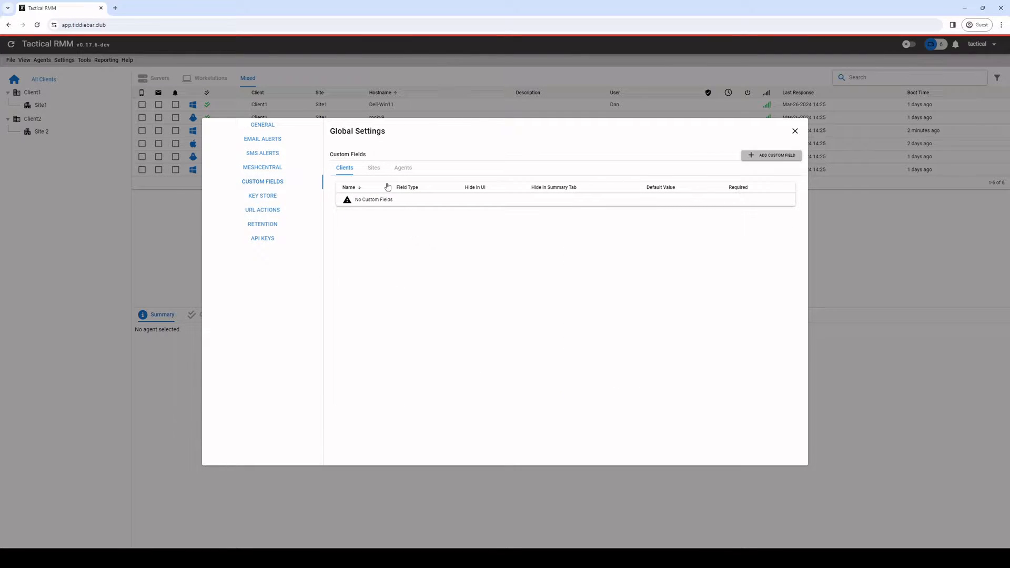
{"action": "left_click", "coordinate": [262, 167]}
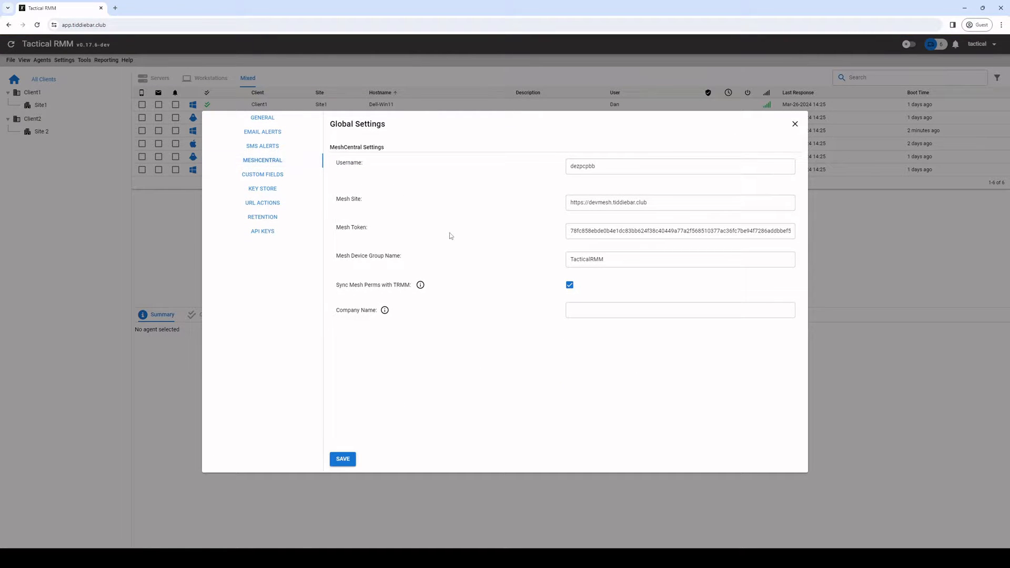
{"action": "mouse_move", "coordinate": [424, 288]}
{"action": "left_click", "coordinate": [570, 287]}
{"action": "left_click", "coordinate": [567, 323]}
{"action": "left_click", "coordinate": [342, 459]}
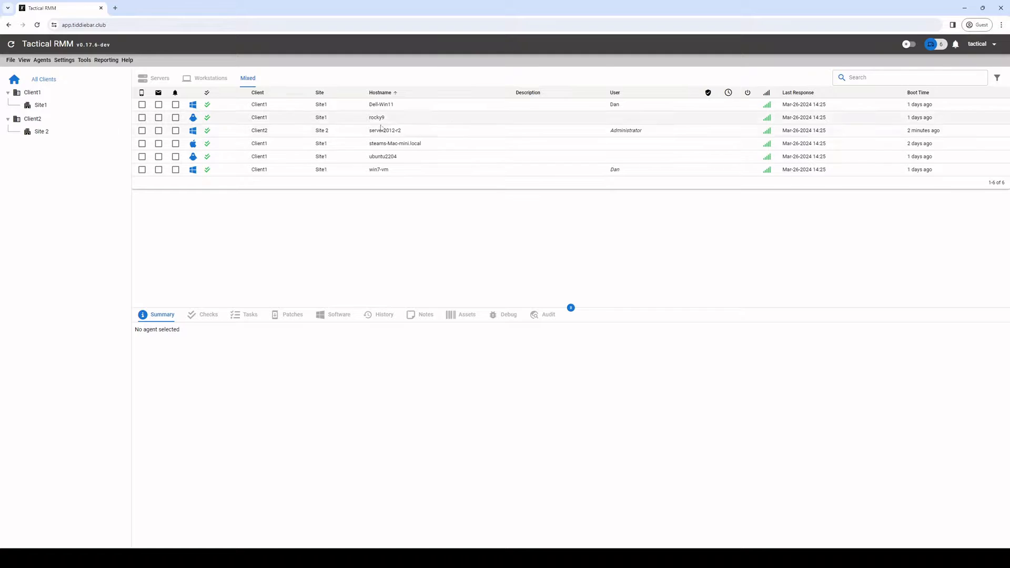
Step: Take control of Dell-Win11, connect to its console session, then disconnect and close the window
{"action": "right_click", "coordinate": [374, 105]}
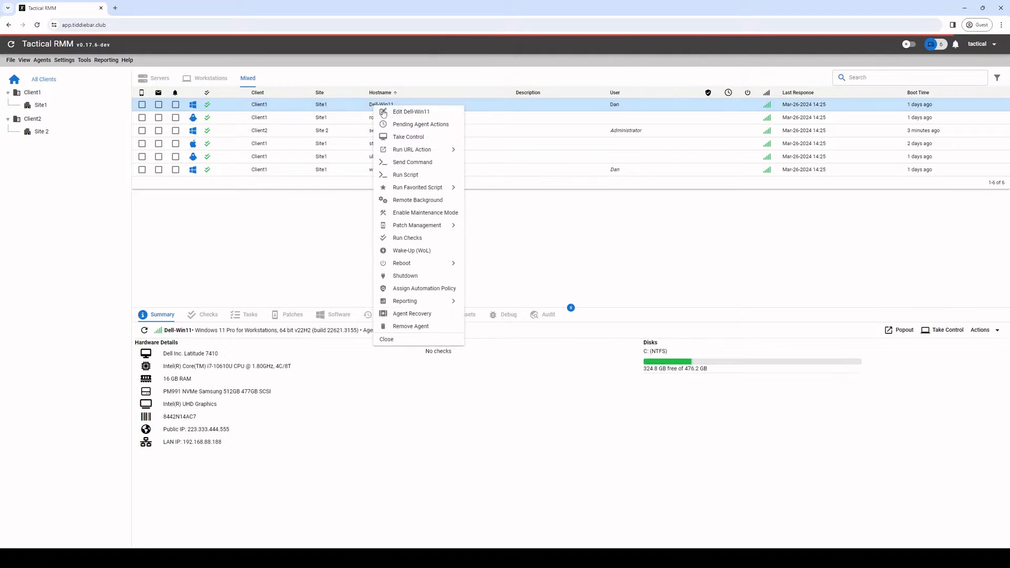
{"action": "left_click", "coordinate": [405, 139]}
{"action": "left_click_drag", "start_coordinate": [345, 12], "coordinate": [508, 151]}
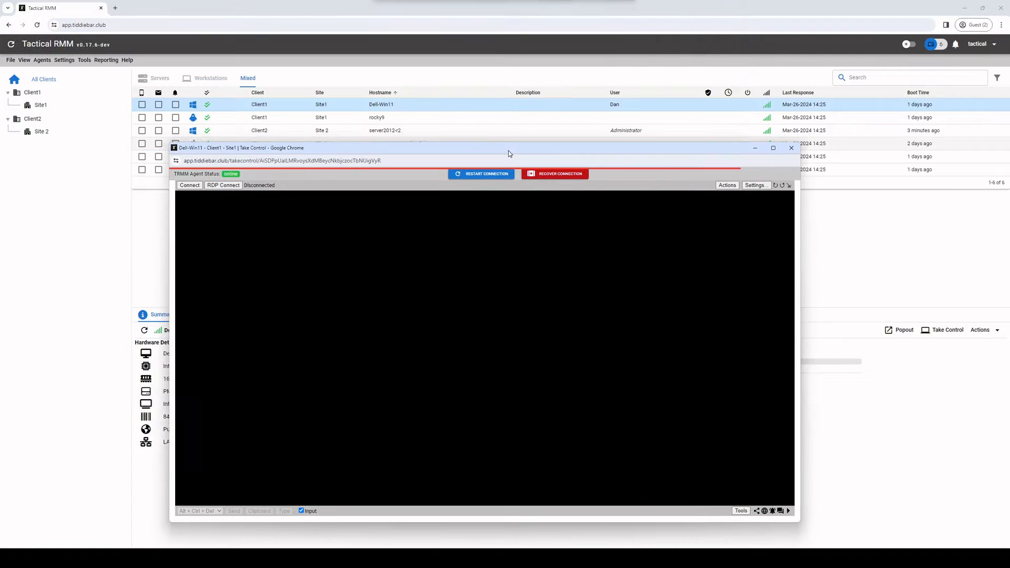
{"action": "left_click", "coordinate": [238, 216]}
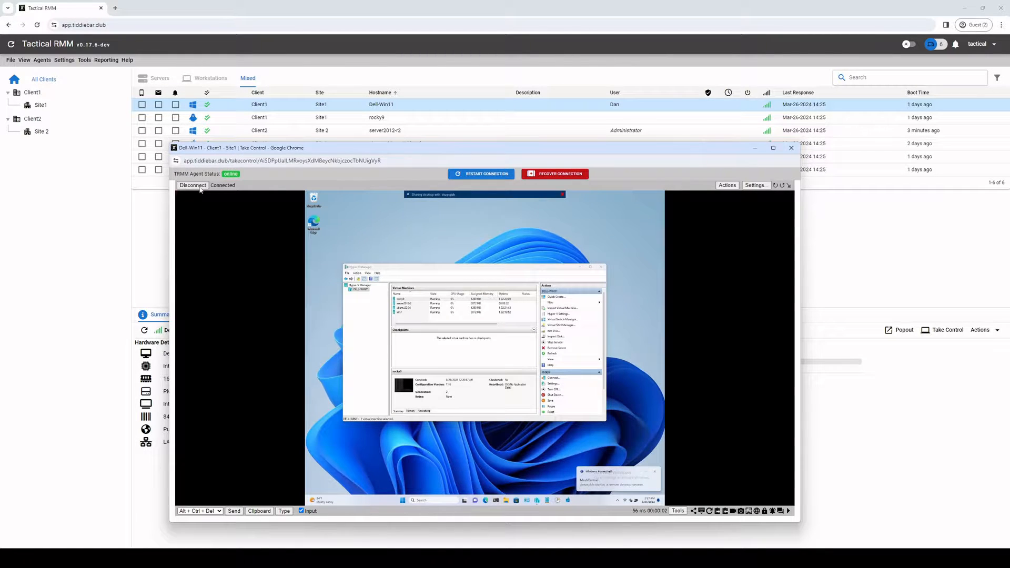
{"action": "left_click", "coordinate": [193, 185]}
{"action": "left_click", "coordinate": [791, 149]}
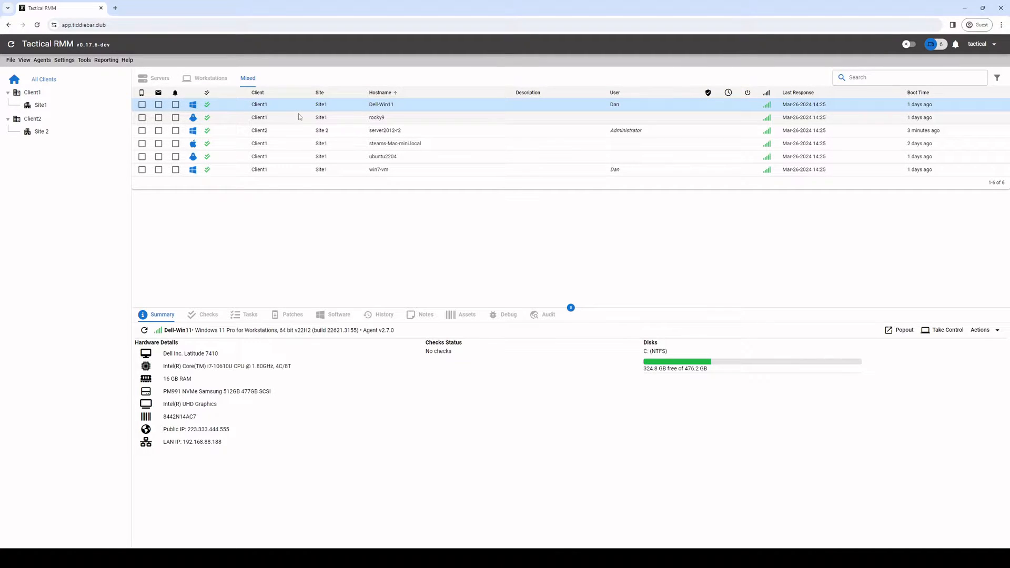
Step: Load the dashboard address in a new tab with 'app' replaced by 'devmesh'
{"action": "left_click", "coordinate": [131, 24]}
{"action": "key", "text": "ctrl+c"}
{"action": "left_click", "coordinate": [116, 9]}
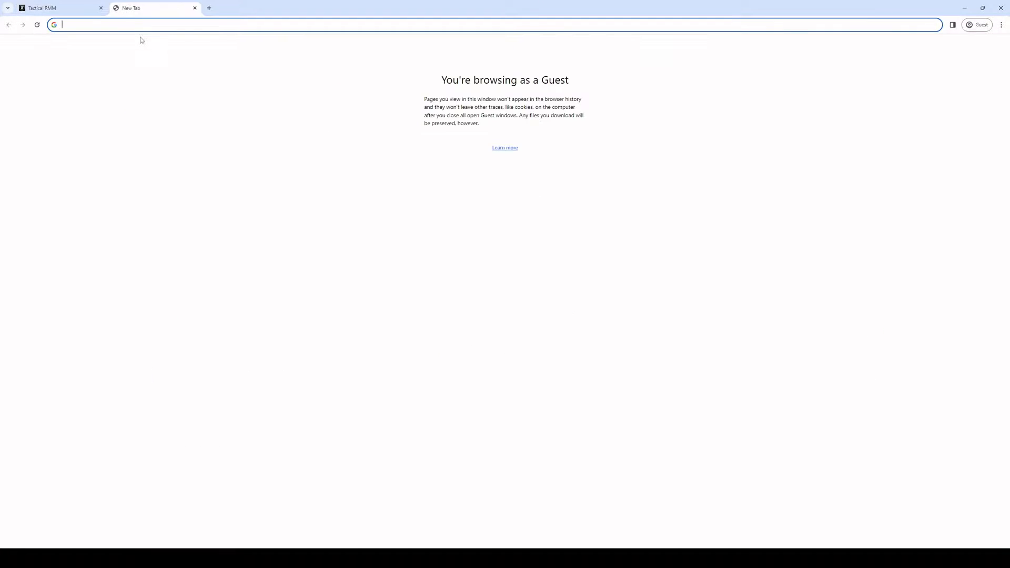
{"action": "key", "text": "ctrl+v"}
{"action": "left_click", "coordinate": [95, 24]}
{"action": "key", "text": "BackSpace"}
{"action": "key", "text": "BackSpace"}
{"action": "key", "text": "BackSpace"}
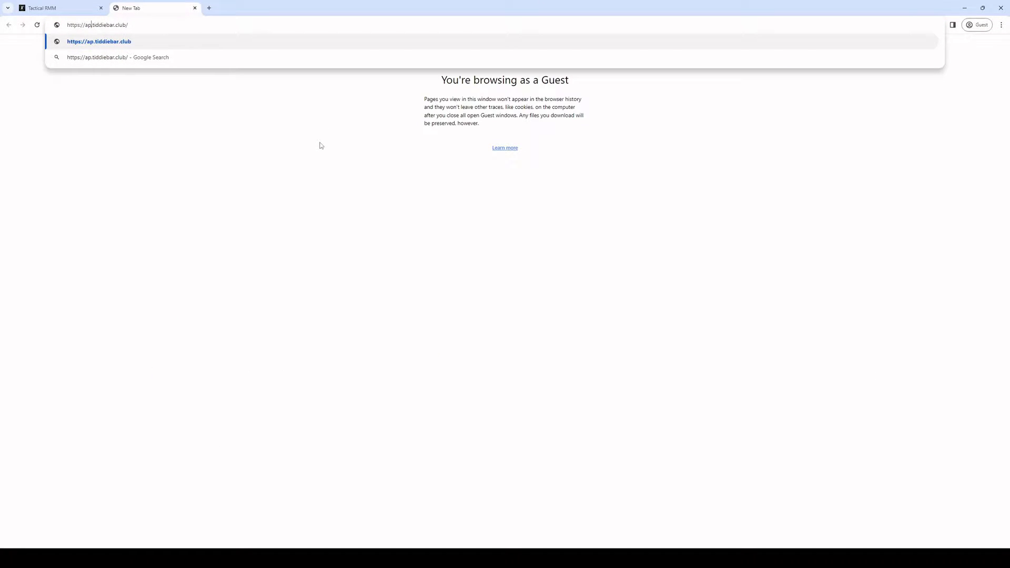
{"action": "type", "text": "devmesh"}
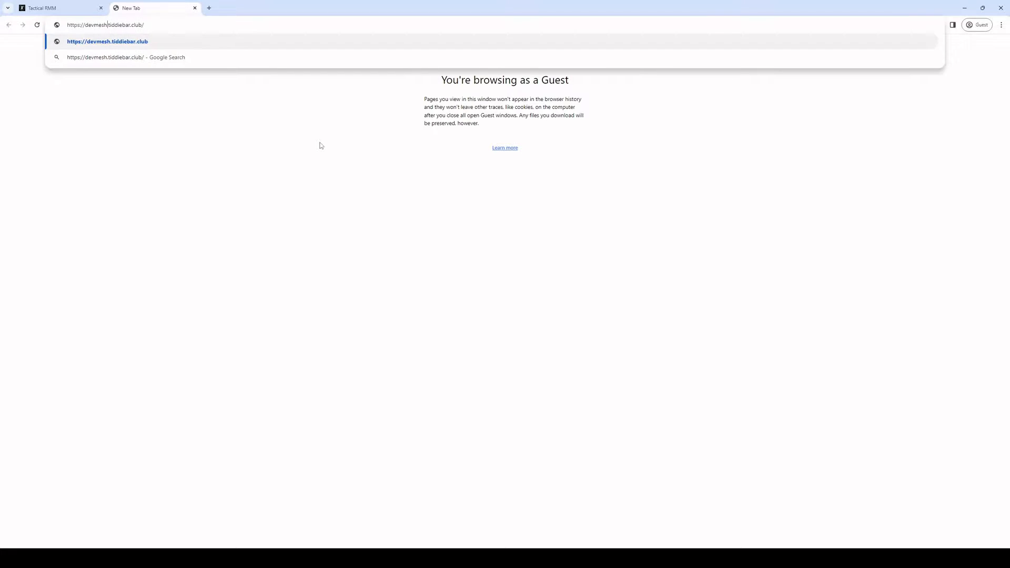
{"action": "key", "text": "Return"}
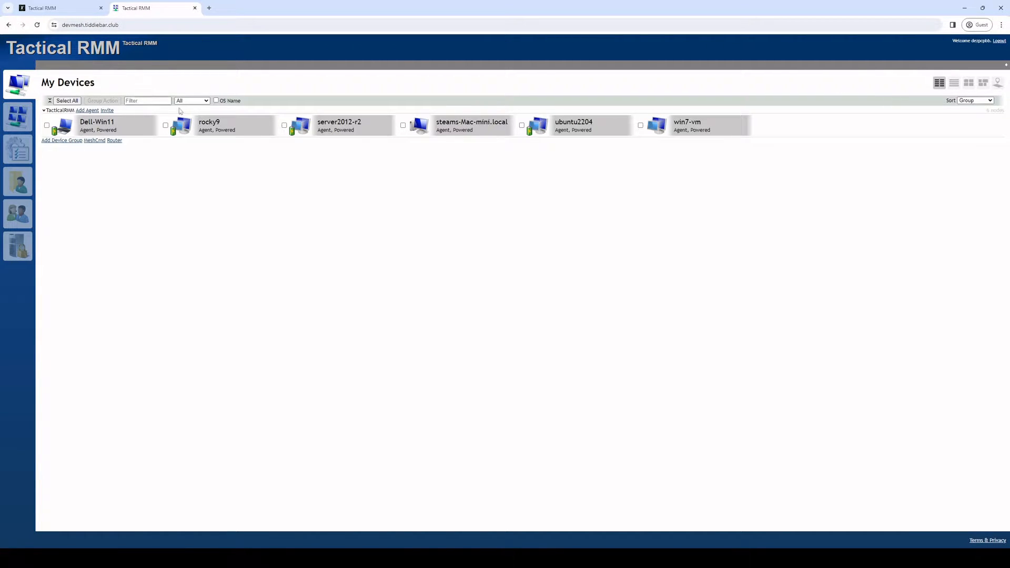
Step: Compare the agents dashboard with MeshCentral's device list, returning to Tactical RMM's settings
{"action": "left_click", "coordinate": [69, 10]}
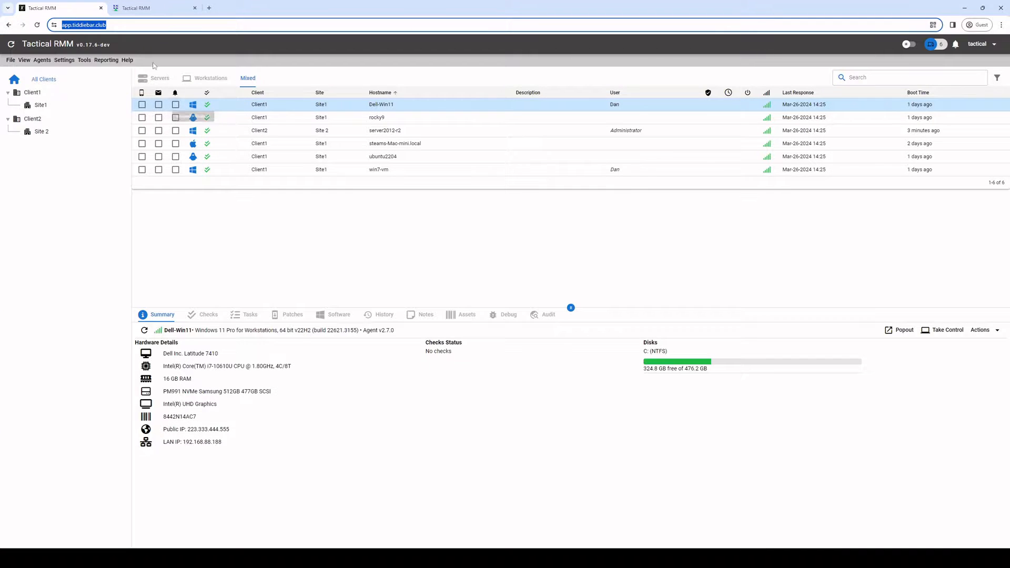
{"action": "left_click", "coordinate": [152, 8]}
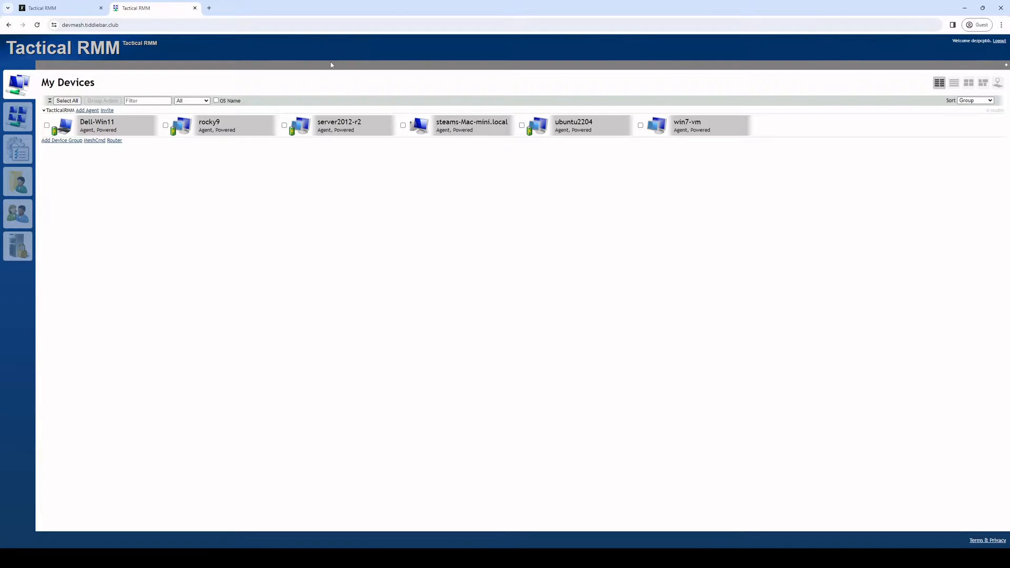
{"action": "left_click", "coordinate": [69, 8]}
{"action": "left_click", "coordinate": [65, 60]}
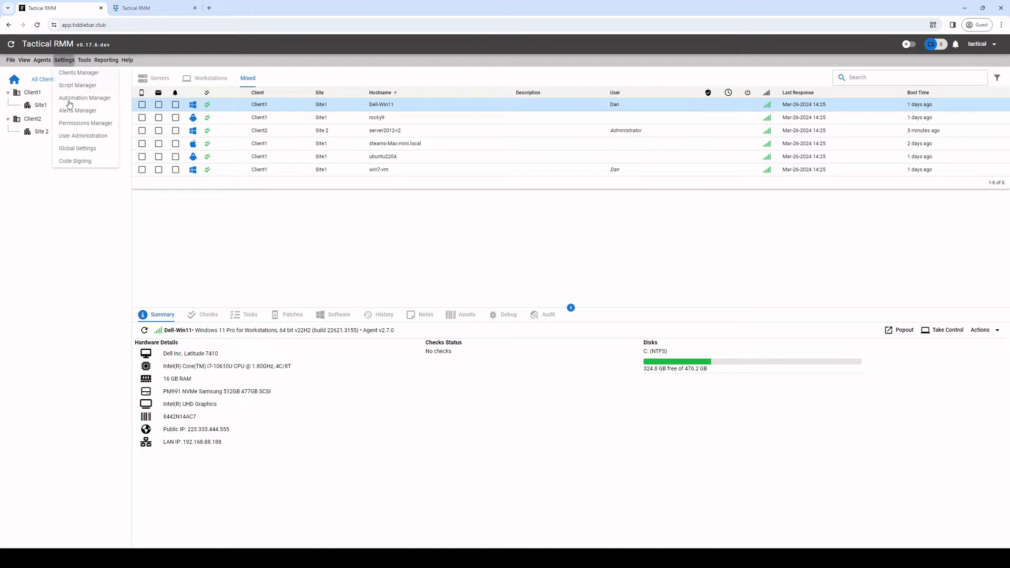
Step: Check the MeshCentral integration settings in Global Settings, then close them
{"action": "left_click", "coordinate": [78, 150]}
{"action": "left_click", "coordinate": [263, 160]}
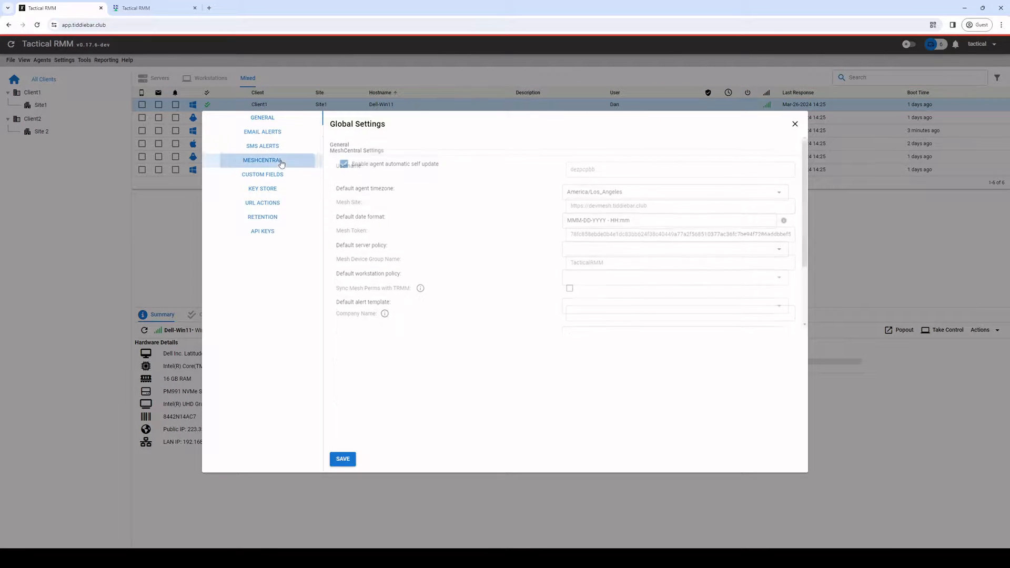
{"action": "left_click_drag", "start_coordinate": [595, 166], "coordinate": [570, 156]}
{"action": "left_click", "coordinate": [513, 181]}
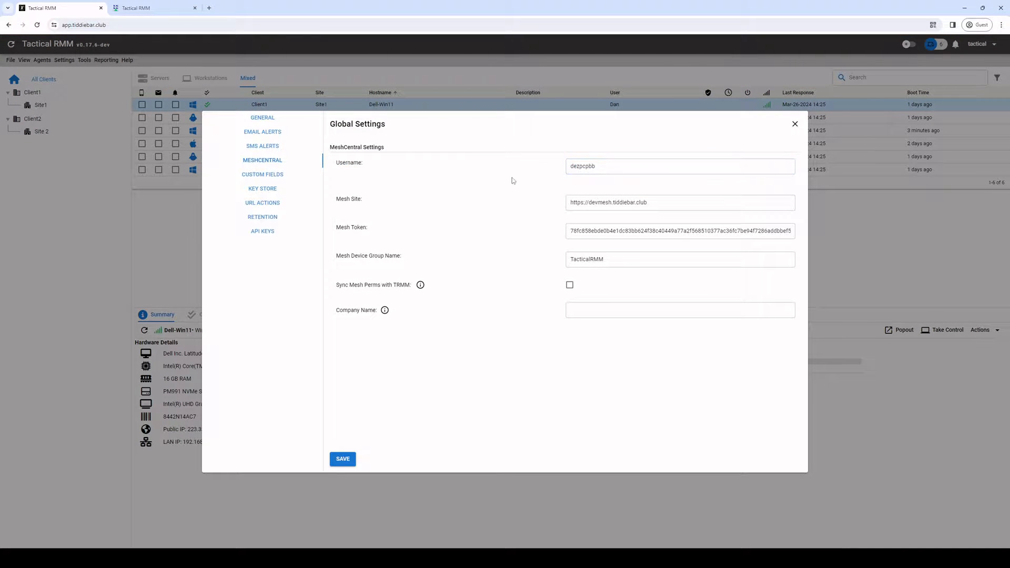
{"action": "left_click", "coordinate": [138, 206]}
Step: Log out of MeshCentral on the devmesh tab and close that tab
{"action": "left_click", "coordinate": [153, 7]}
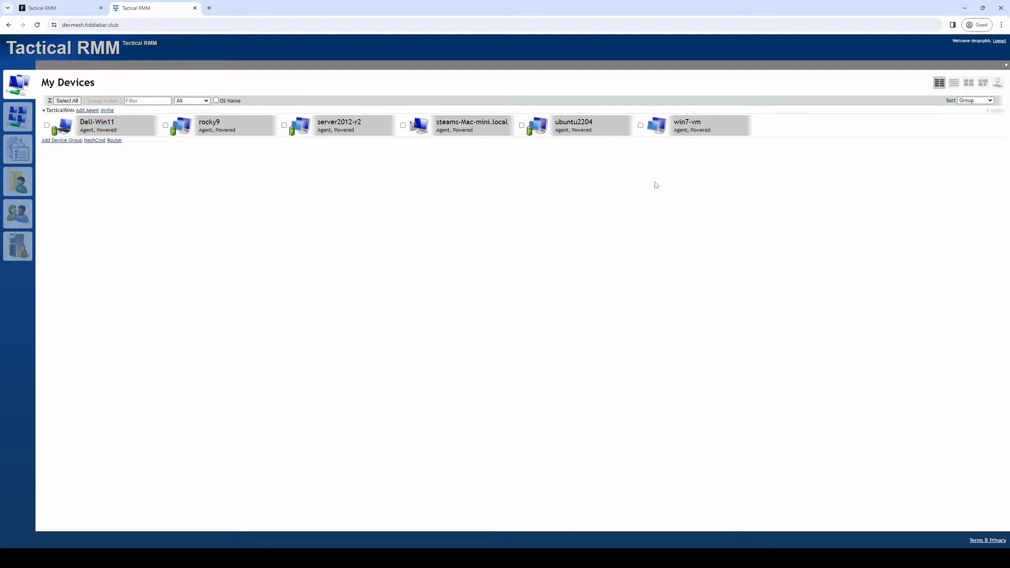
{"action": "left_click", "coordinate": [997, 41]}
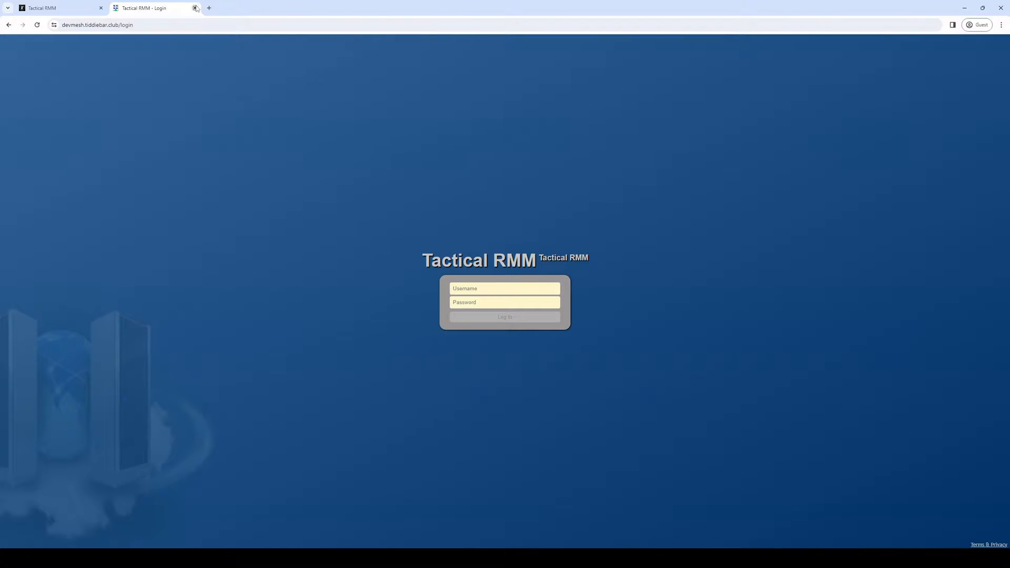
{"action": "left_click", "coordinate": [195, 8]}
Step: Open User Administration from Settings and close it without changes
{"action": "left_click", "coordinate": [64, 60]}
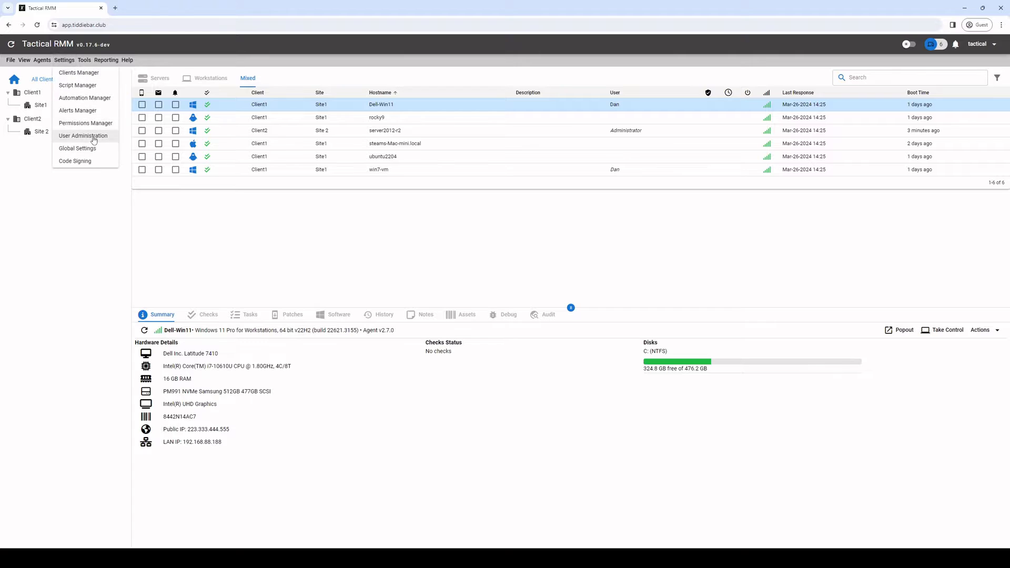
{"action": "left_click", "coordinate": [94, 139]}
{"action": "left_click", "coordinate": [295, 274]}
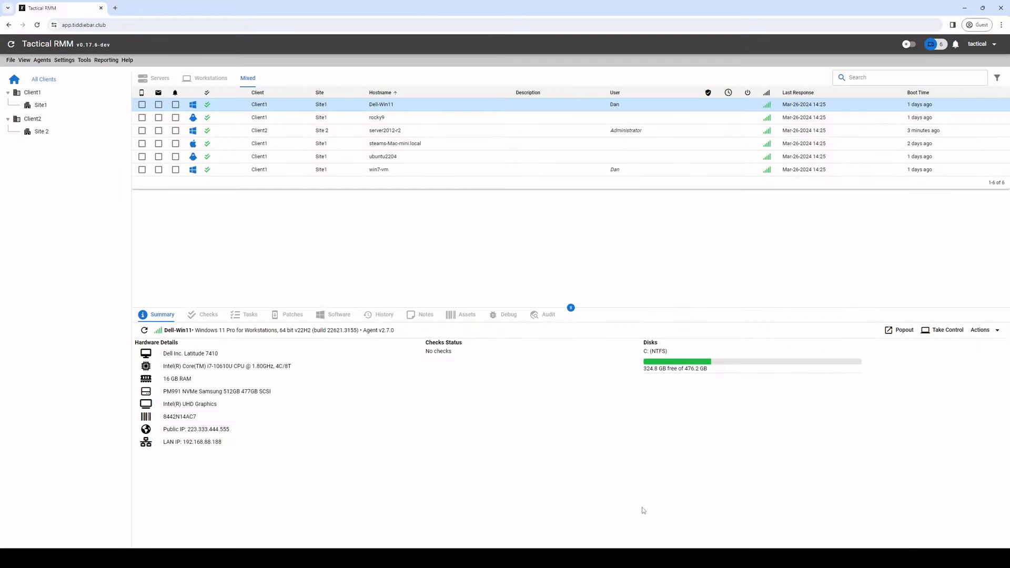
Step: Switch to the restricted user's InPrivate window, maximize it, and refresh the agent list
{"action": "key", "text": "alt+Tab"}
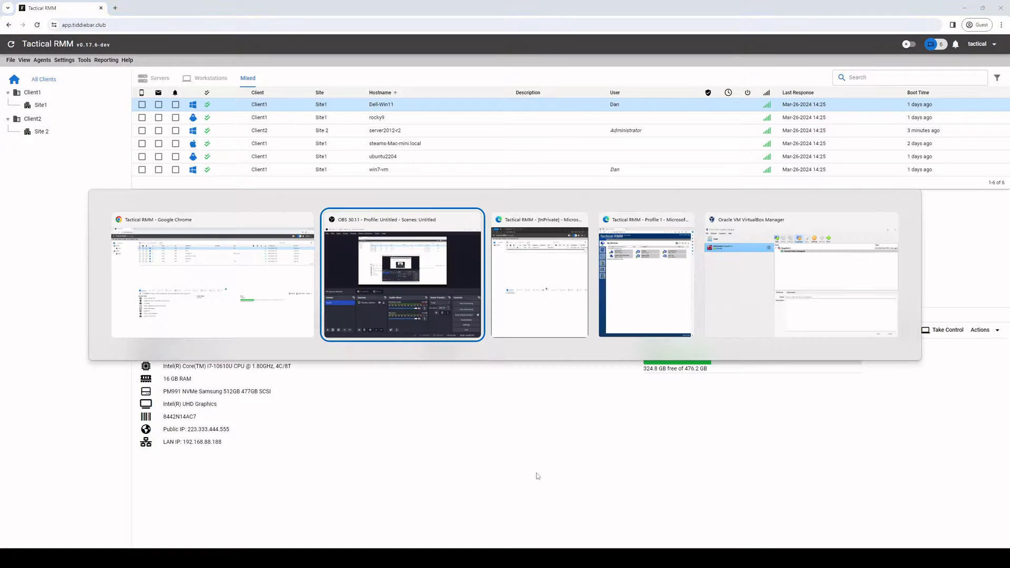
{"action": "key", "text": "alt+Tab"}
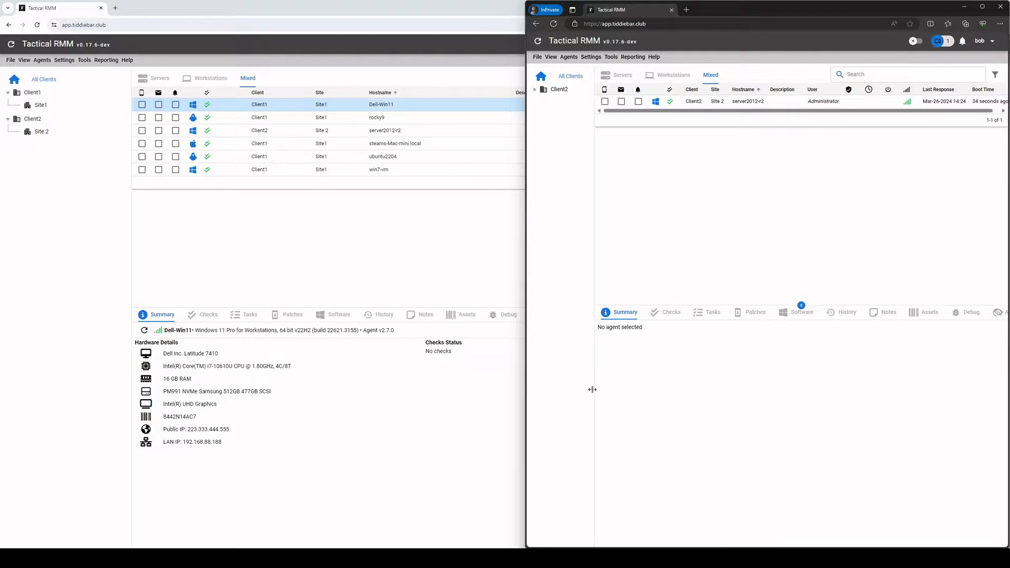
{"action": "double_click", "coordinate": [724, 15]}
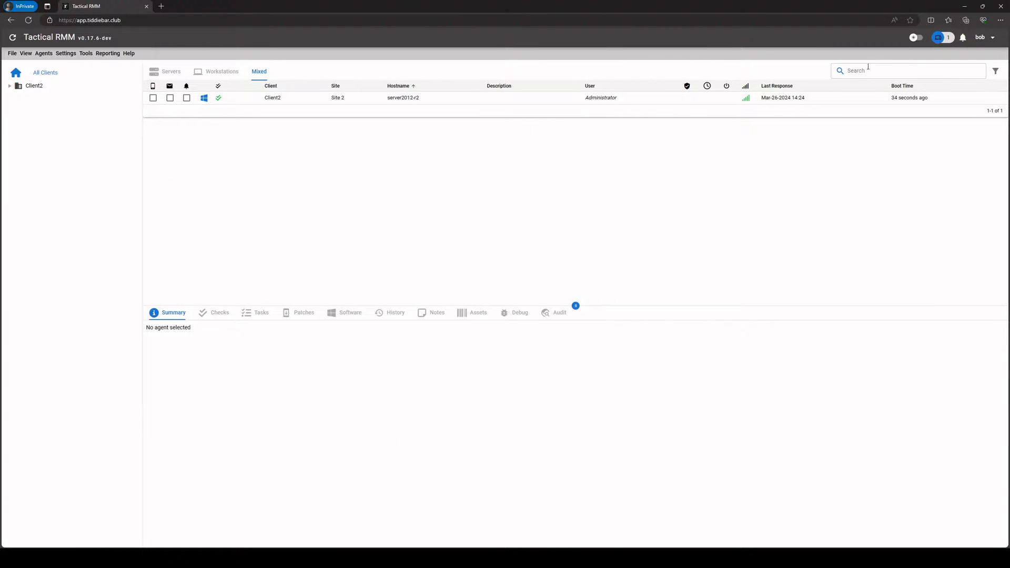
{"action": "left_click", "coordinate": [12, 38]}
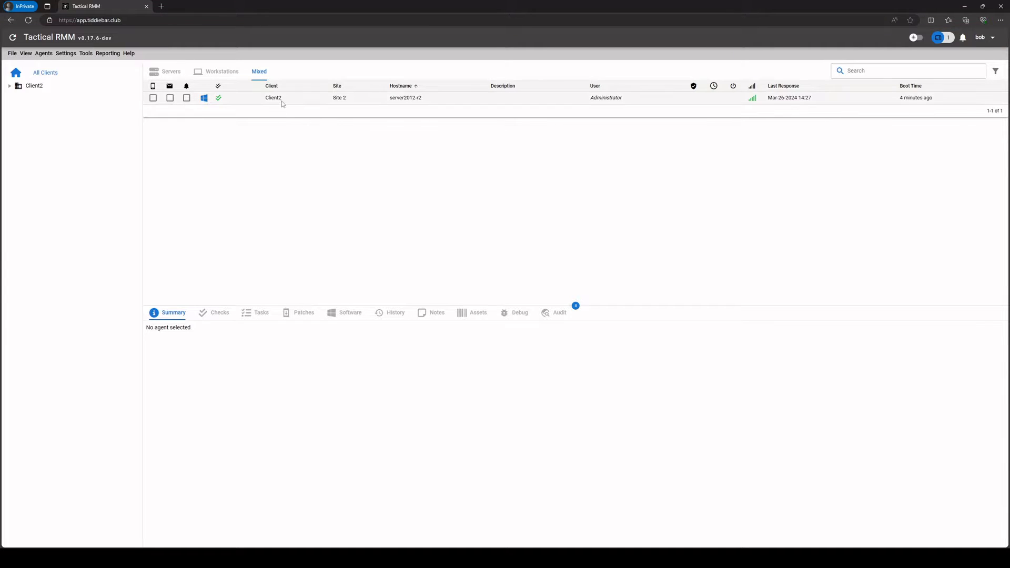
Step: Start Take Control on server2012-r2, then close the remote control window
{"action": "right_click", "coordinate": [403, 98]}
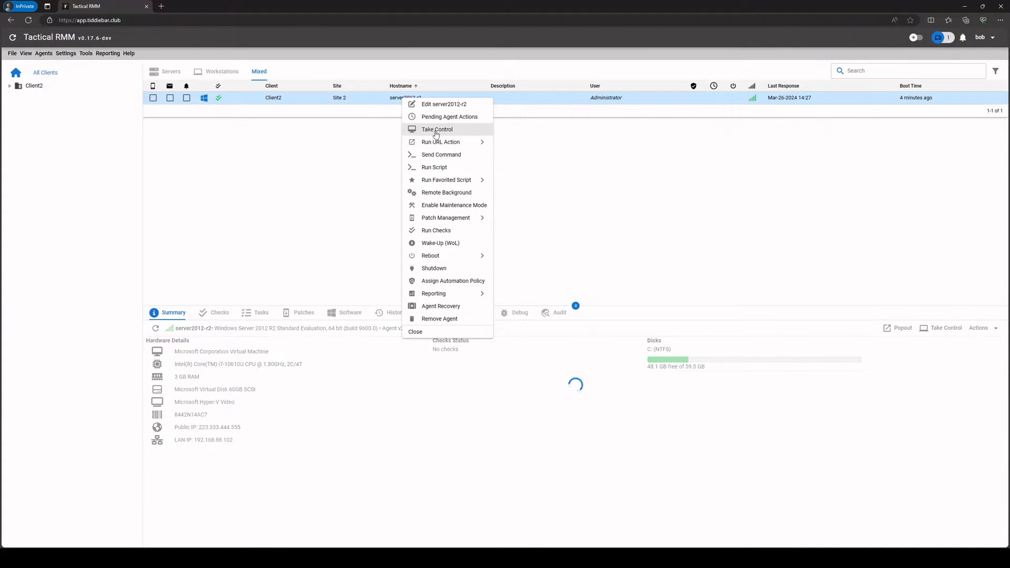
{"action": "left_click", "coordinate": [429, 129]}
{"action": "left_click_drag", "start_coordinate": [365, 6], "coordinate": [560, 134]}
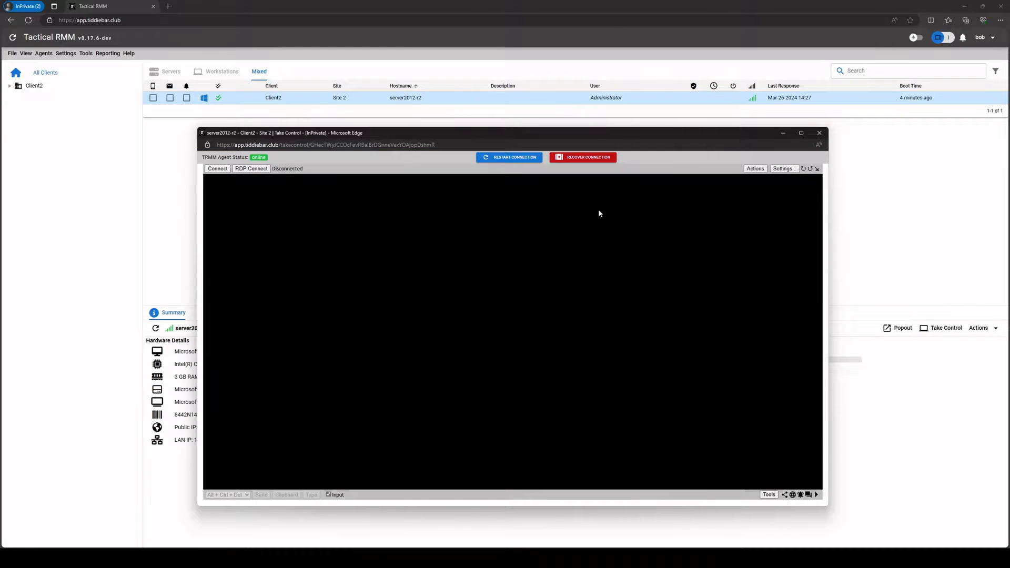
{"action": "left_click", "coordinate": [822, 131]}
Step: Copy the dashboard address and open a new private tab
{"action": "left_click", "coordinate": [137, 18]}
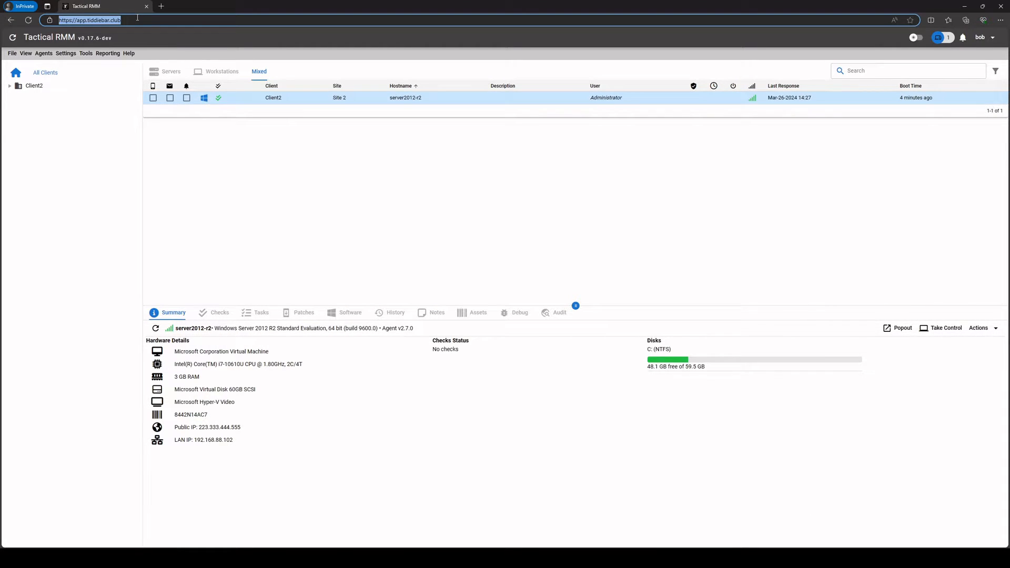
{"action": "key", "text": "ctrl+c"}
{"action": "key", "text": "ctrl+t"}
Step: Load the dashboard address with 'app' changed to 'devmesh' to show MeshCentral's devices
{"action": "key", "text": "ctrl+v"}
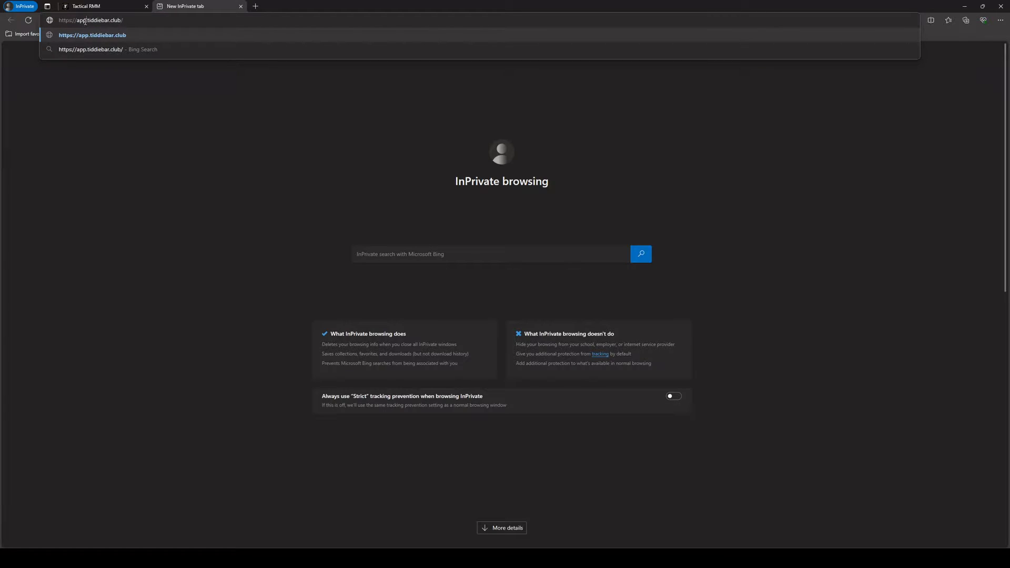
{"action": "left_click", "coordinate": [84, 20]}
{"action": "key", "text": "BackSpace"}
{"action": "key", "text": "BackSpace"}
{"action": "key", "text": "BackSpace"}
{"action": "type", "text": "devm"}
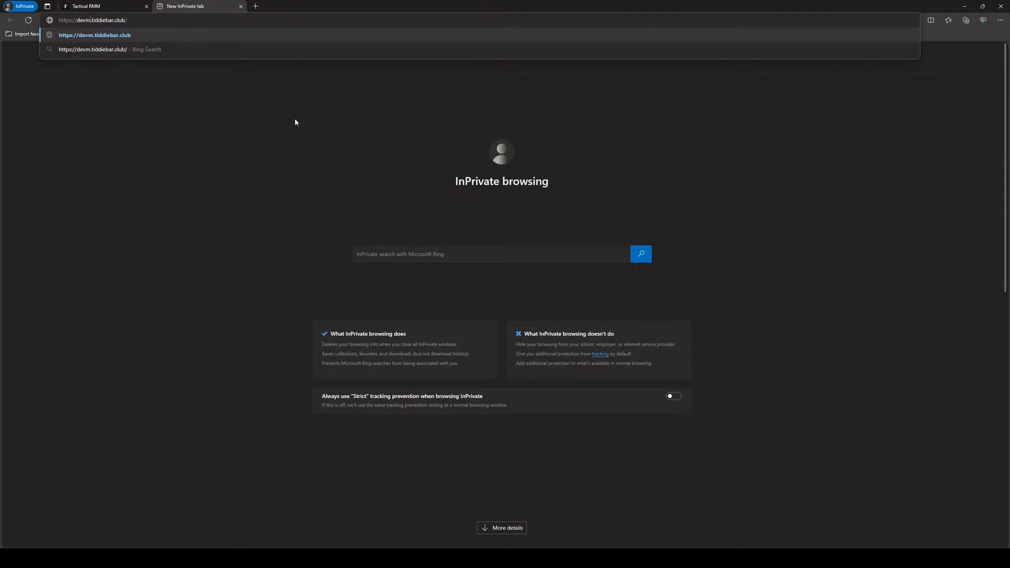
{"action": "type", "text": "esh"}
{"action": "key", "text": "Return"}
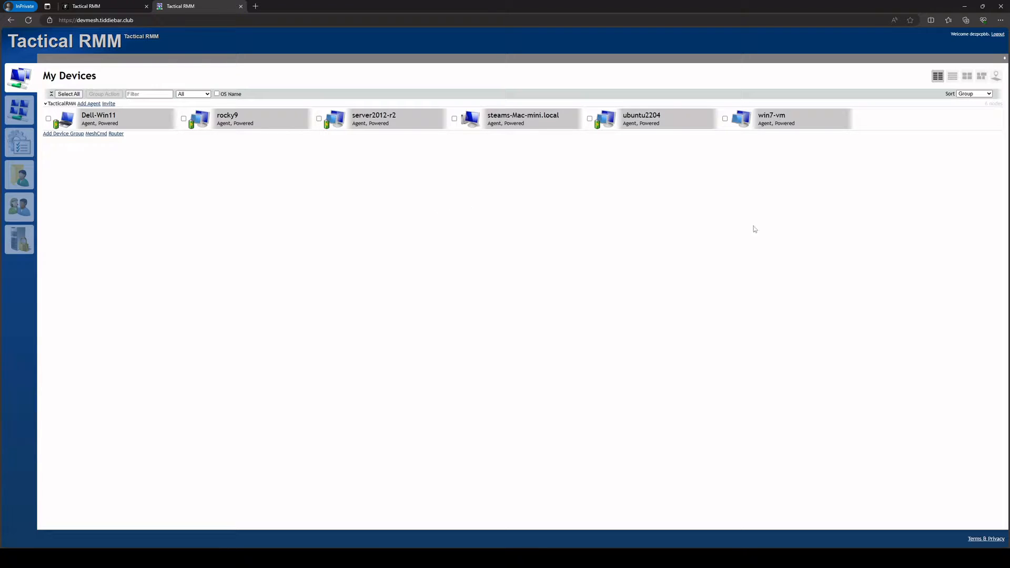
Step: Log out of MeshCentral, close its tab, and return to the administrator's dashboard
{"action": "left_click", "coordinate": [997, 34]}
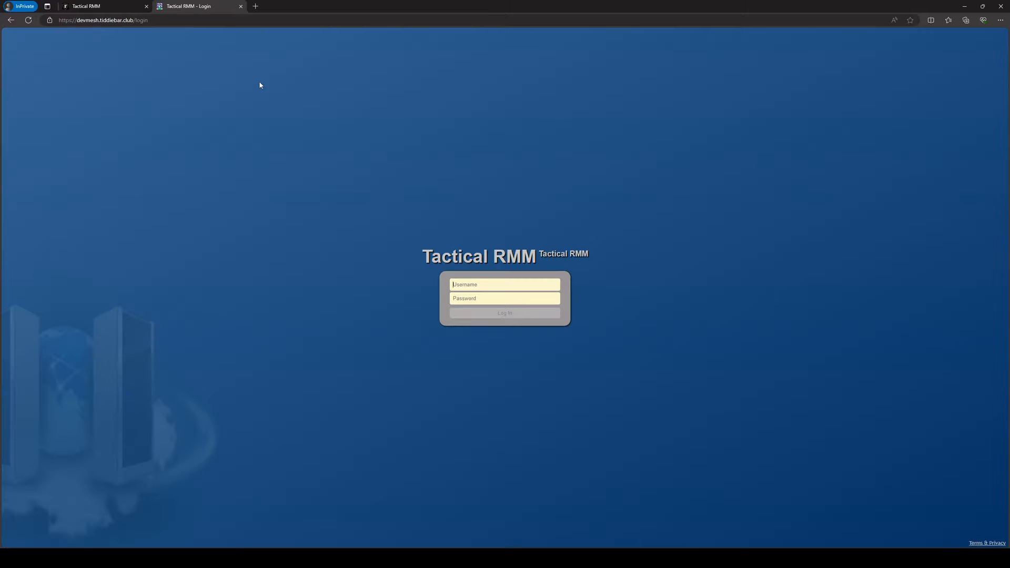
{"action": "left_click", "coordinate": [240, 6]}
{"action": "left_click", "coordinate": [275, 16]}
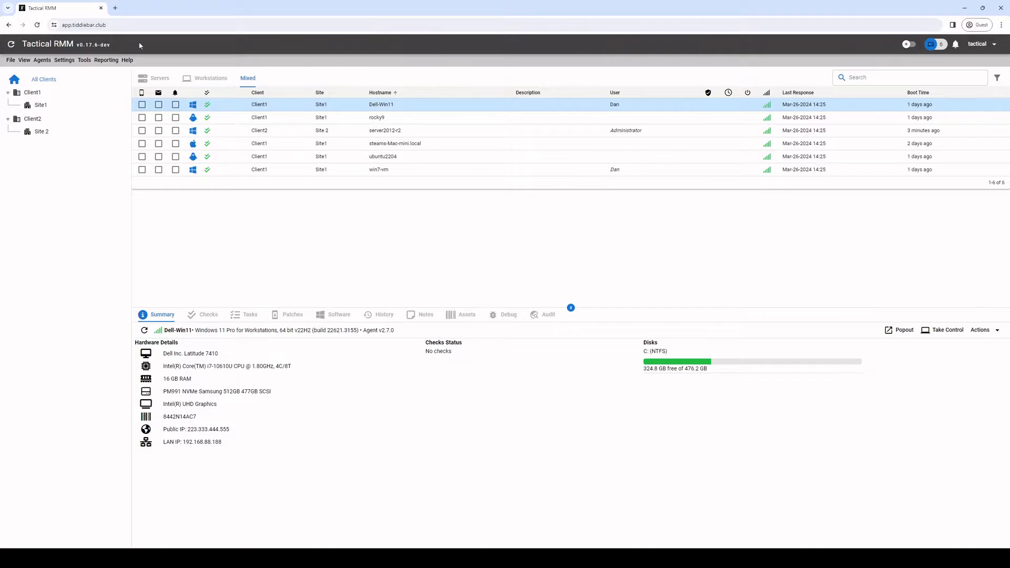
{"action": "left_click", "coordinate": [64, 60]}
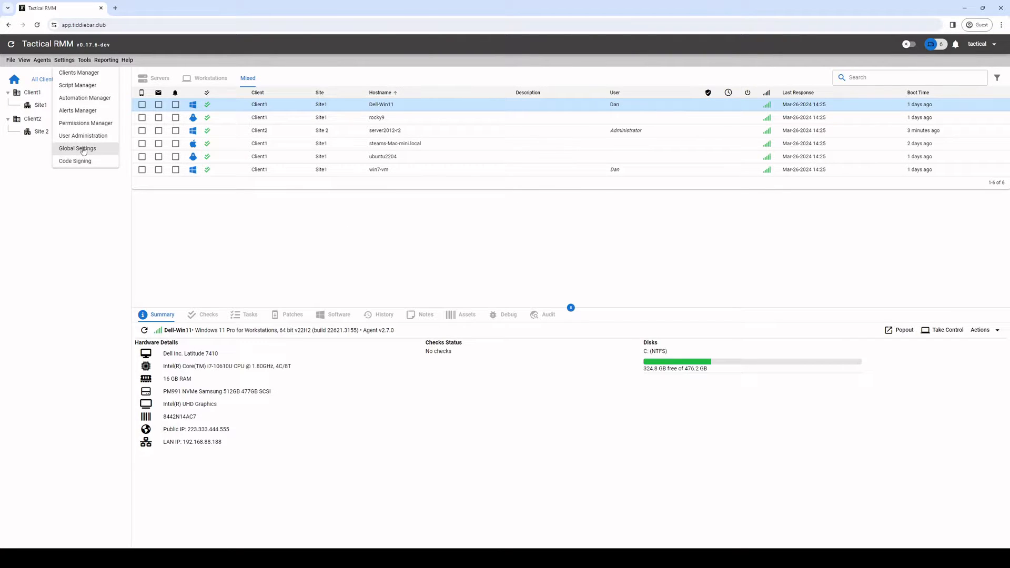
Step: Tick Sync Mesh Perms with TRMM under Global Settings > MeshCentral and save
{"action": "left_click", "coordinate": [77, 149]}
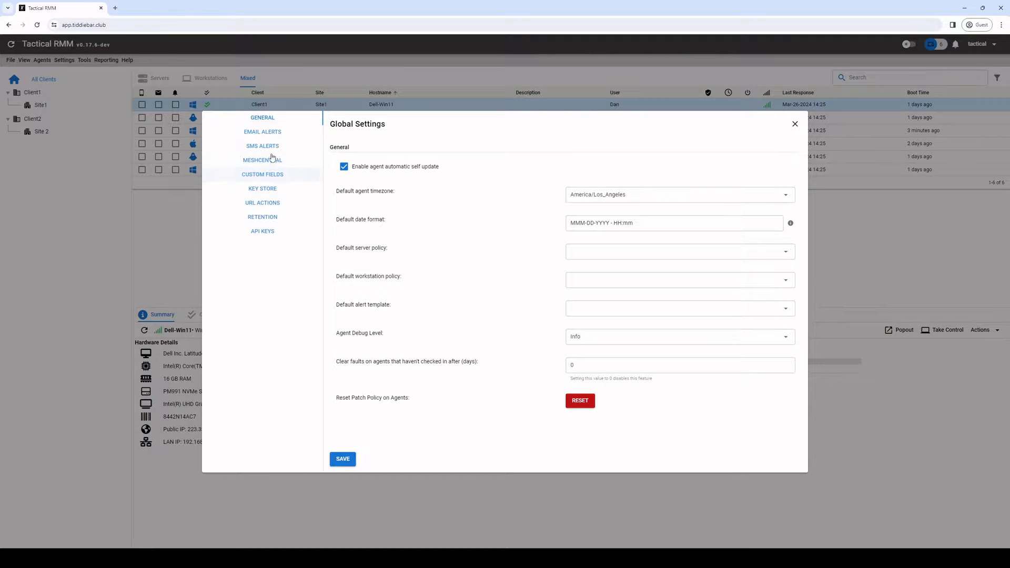
{"action": "left_click", "coordinate": [266, 160]}
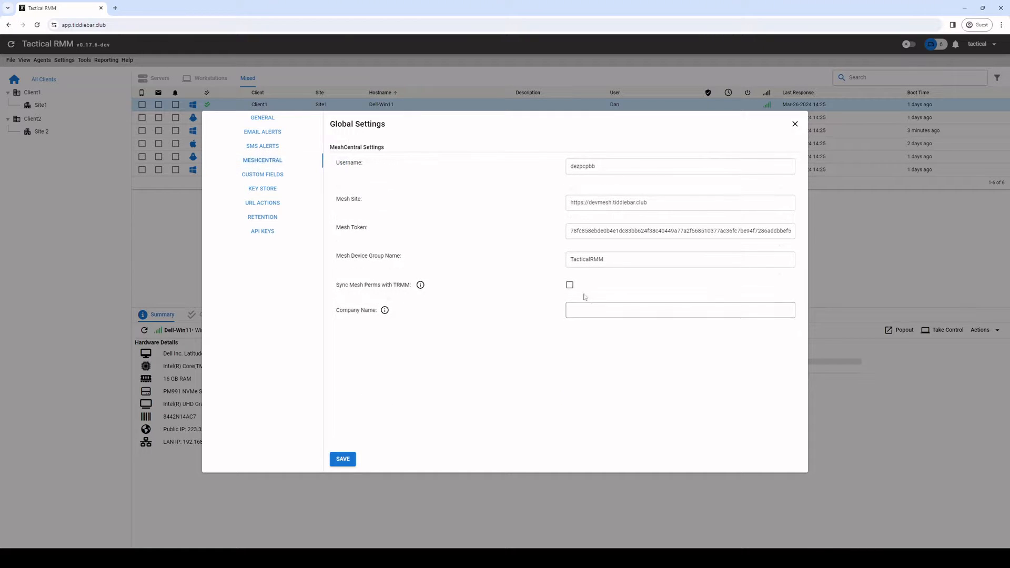
{"action": "left_click", "coordinate": [569, 284]}
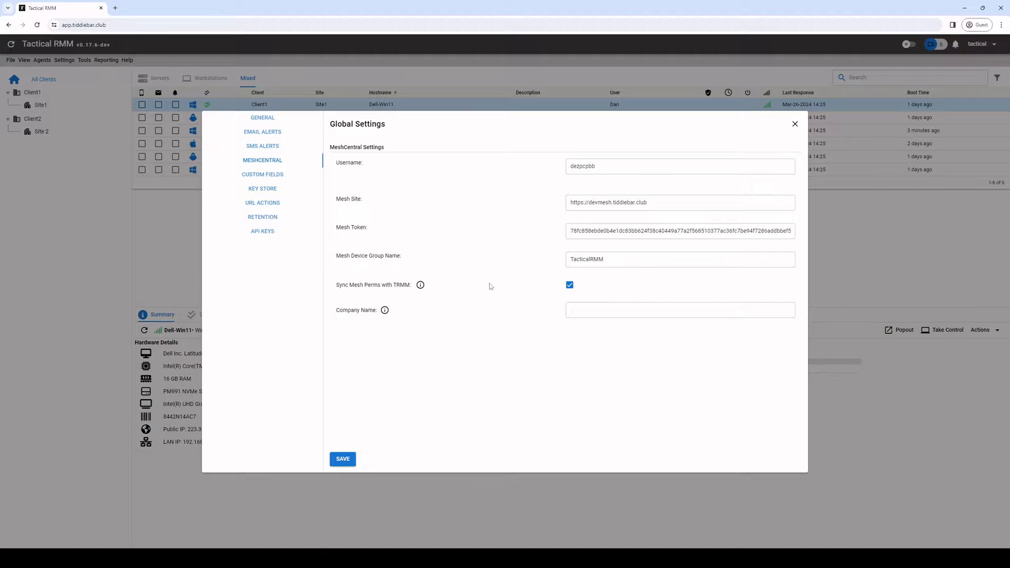
{"action": "left_click", "coordinate": [342, 460]}
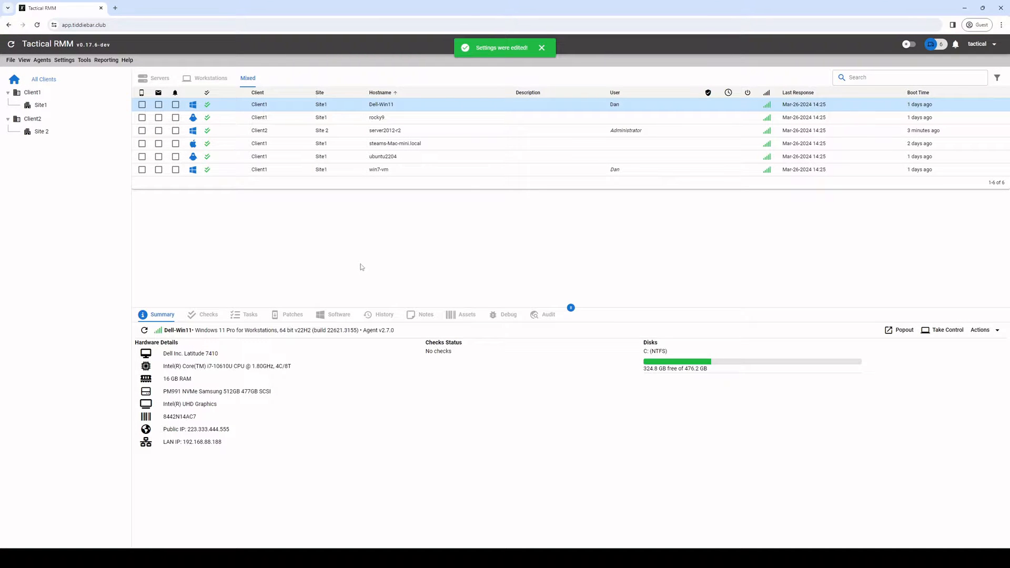
Step: Take control of Dell-Win11, connect to its user session, then close the remote window
{"action": "right_click", "coordinate": [388, 104]}
{"action": "left_click", "coordinate": [405, 135]}
{"action": "left_click_drag", "start_coordinate": [284, 9], "coordinate": [440, 106]}
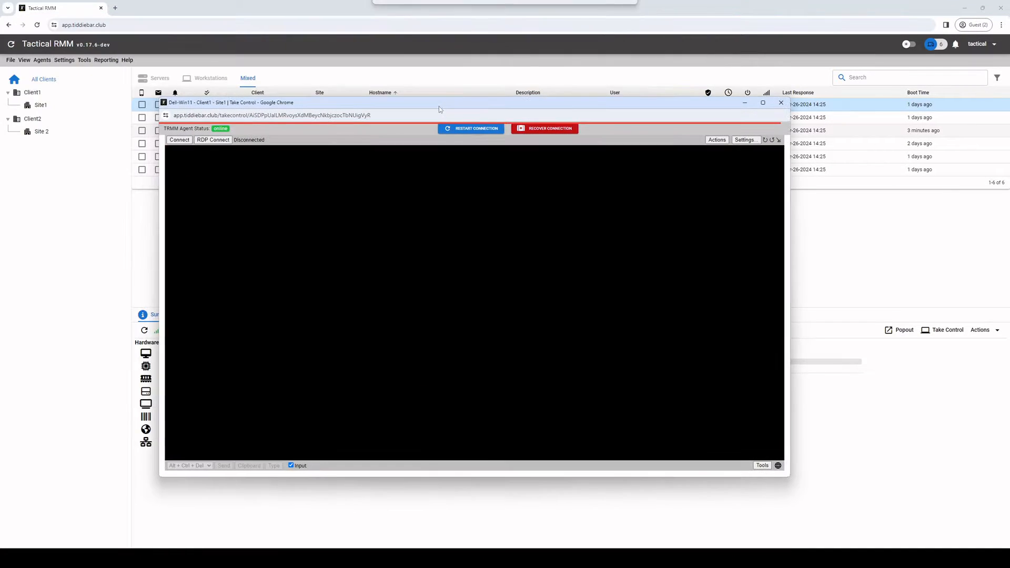
{"action": "left_click", "coordinate": [229, 171]}
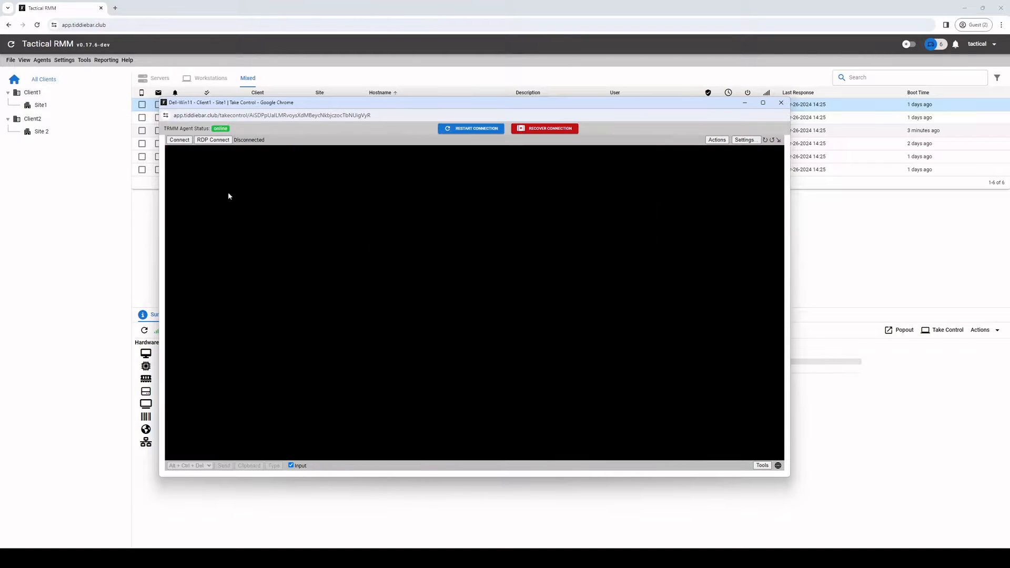
{"action": "left_click", "coordinate": [781, 102]}
Step: Copy the dashboard address into a new tab, changing 'app' to 'devmesh' to load MeshCentral
{"action": "left_click", "coordinate": [125, 24]}
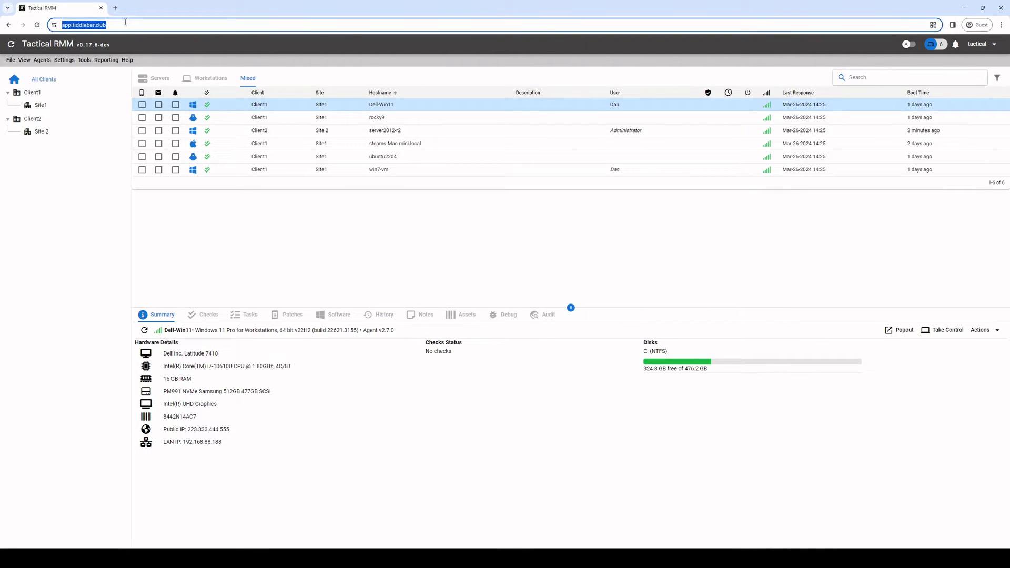
{"action": "key", "text": "ctrl+c"}
{"action": "key", "text": "ctrl+t"}
{"action": "key", "text": "ctrl+v"}
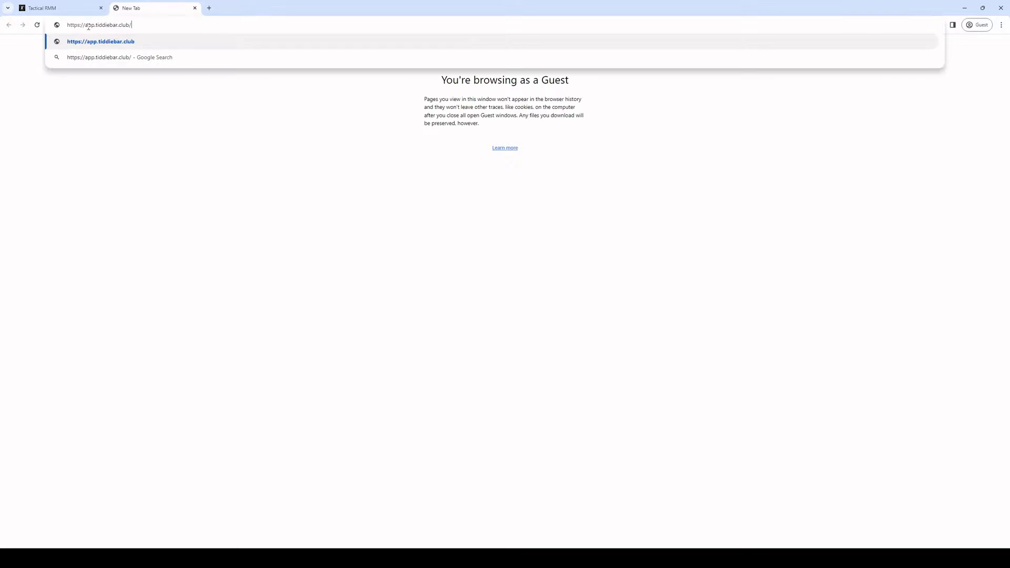
{"action": "key", "text": "BackSpace"}
{"action": "key", "text": "BackSpace"}
{"action": "key", "text": "BackSpace"}
{"action": "type", "text": "devmesh"}
{"action": "key", "text": "Return"}
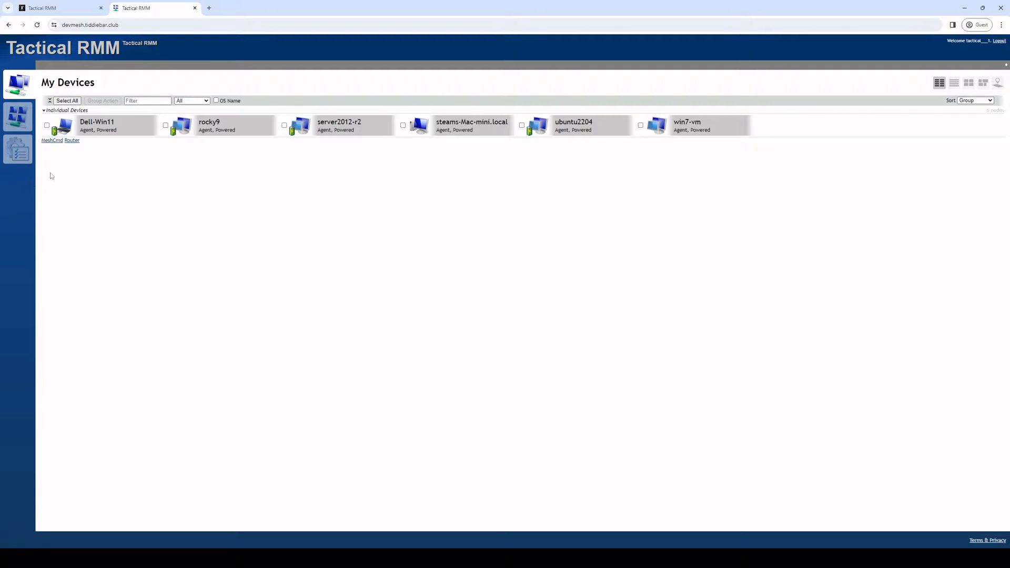
Step: Compare MeshCentral's device list with the agent list, then log out and close the mesh tab
{"action": "left_click", "coordinate": [17, 116]}
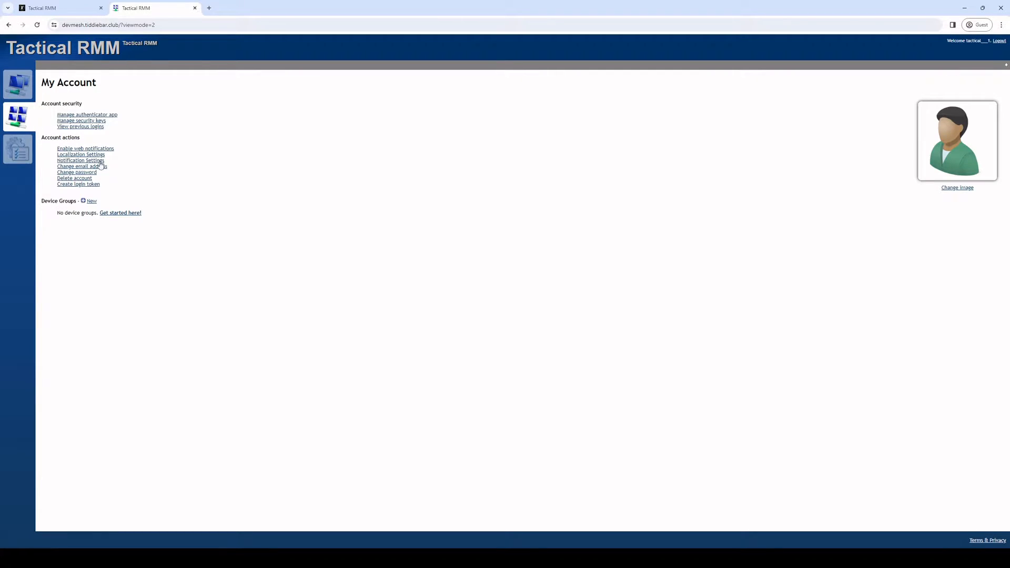
{"action": "left_click", "coordinate": [17, 84]}
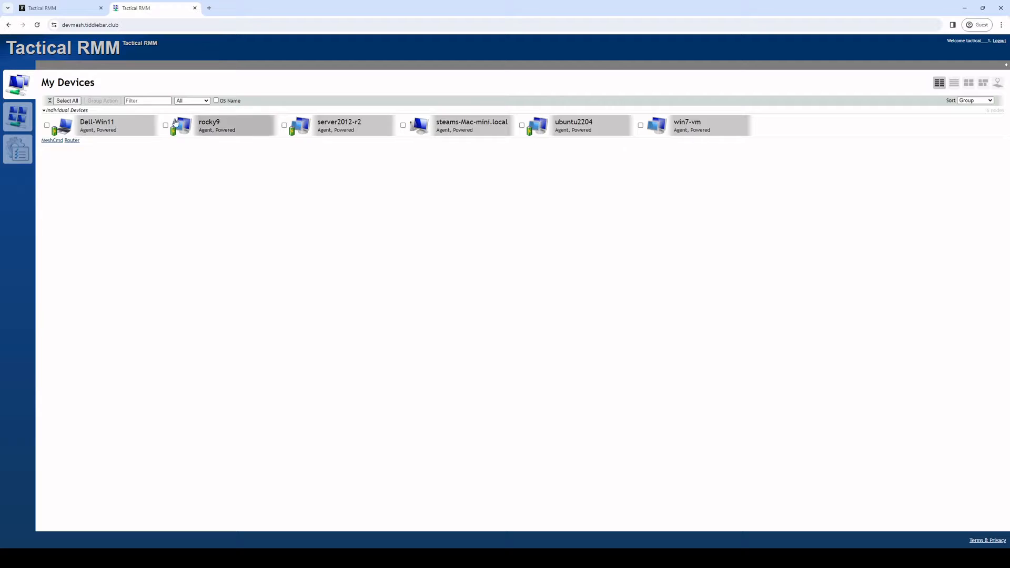
{"action": "left_click", "coordinate": [66, 10]}
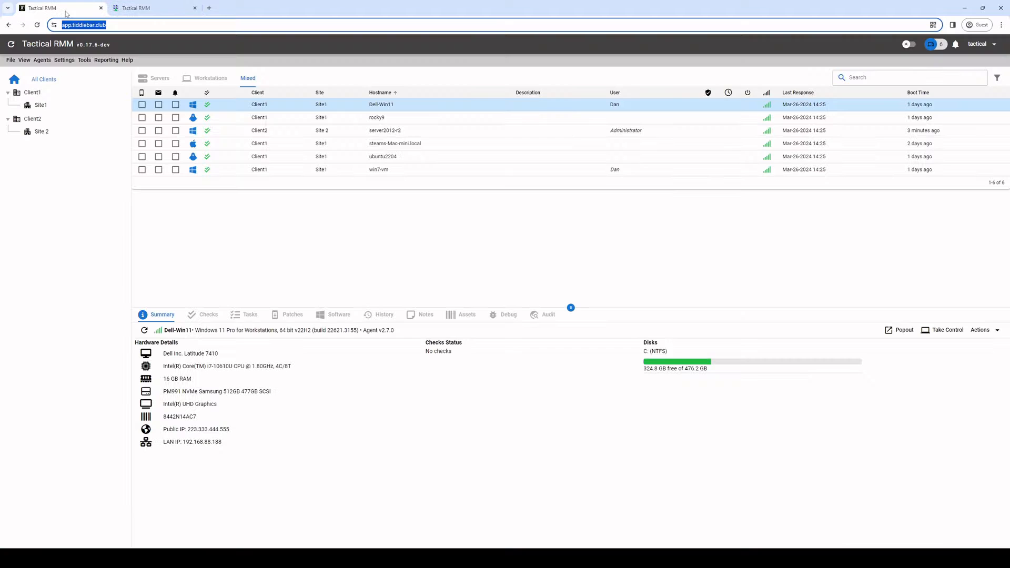
{"action": "left_click", "coordinate": [141, 14]}
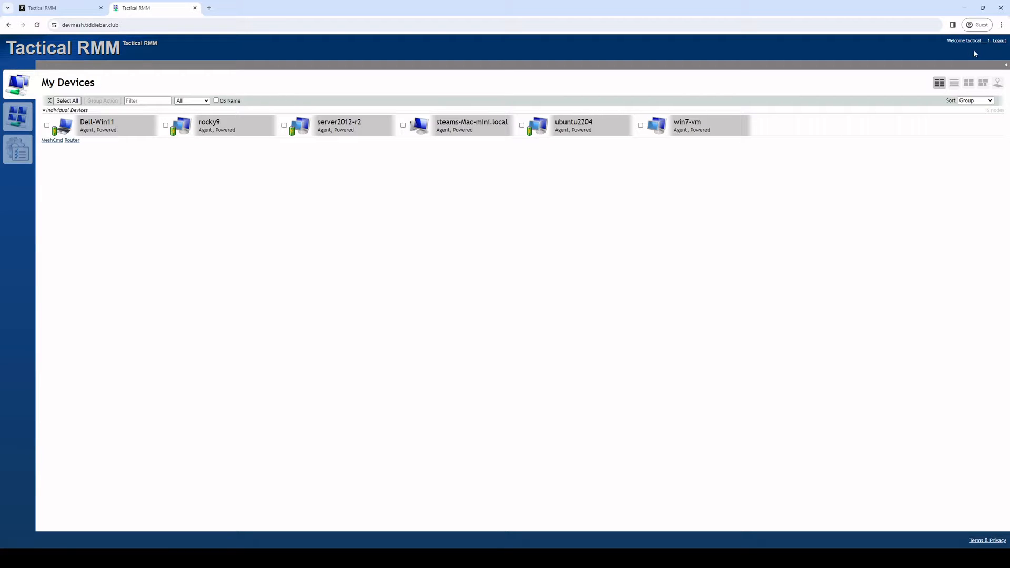
{"action": "left_click", "coordinate": [998, 41]}
{"action": "left_click", "coordinate": [194, 8]}
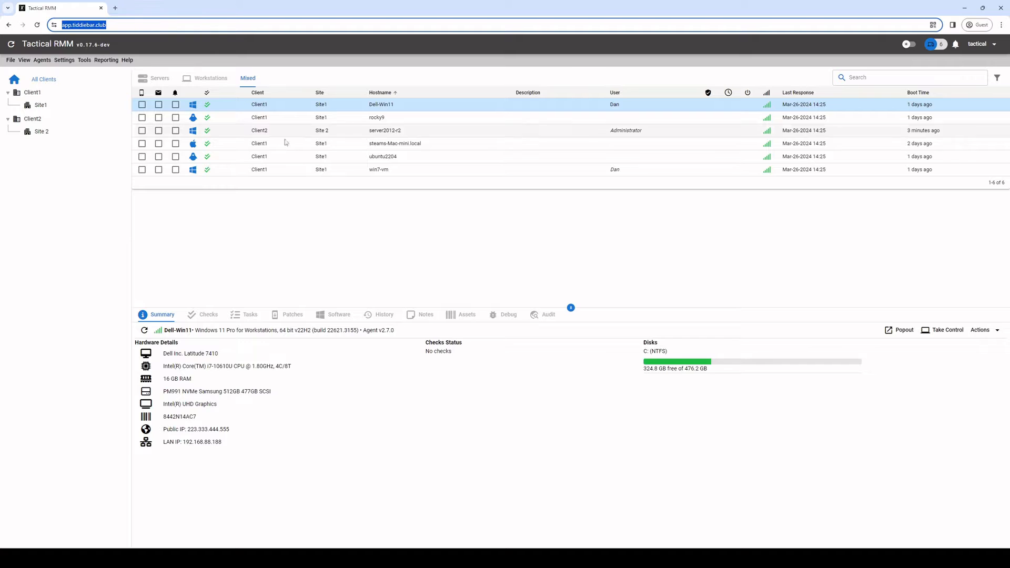
{"action": "left_click", "coordinate": [385, 235]}
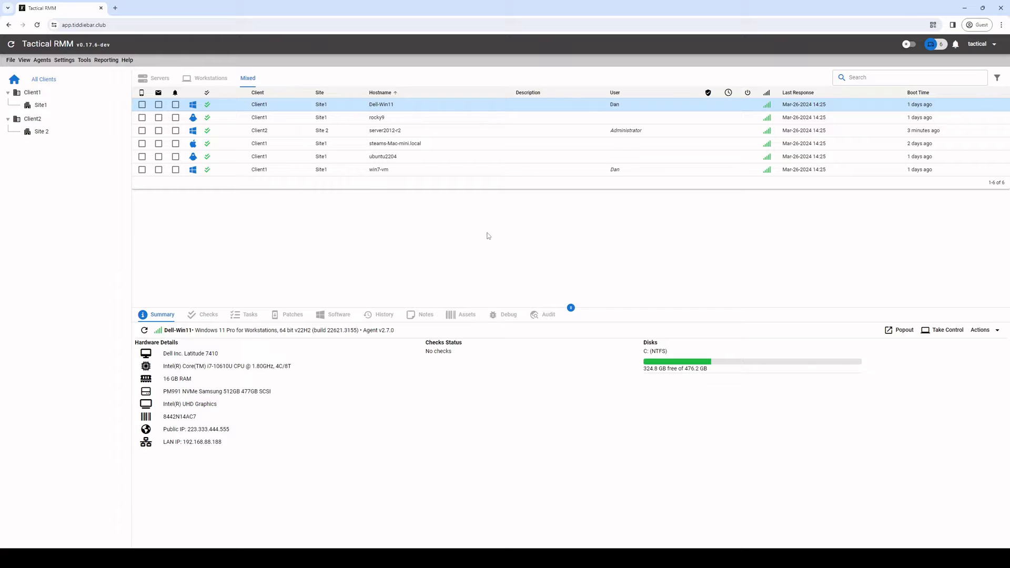
Step: In the private window, take control of server2012-r2, connect, disconnect, and close it
{"action": "key", "text": "alt+Tab"}
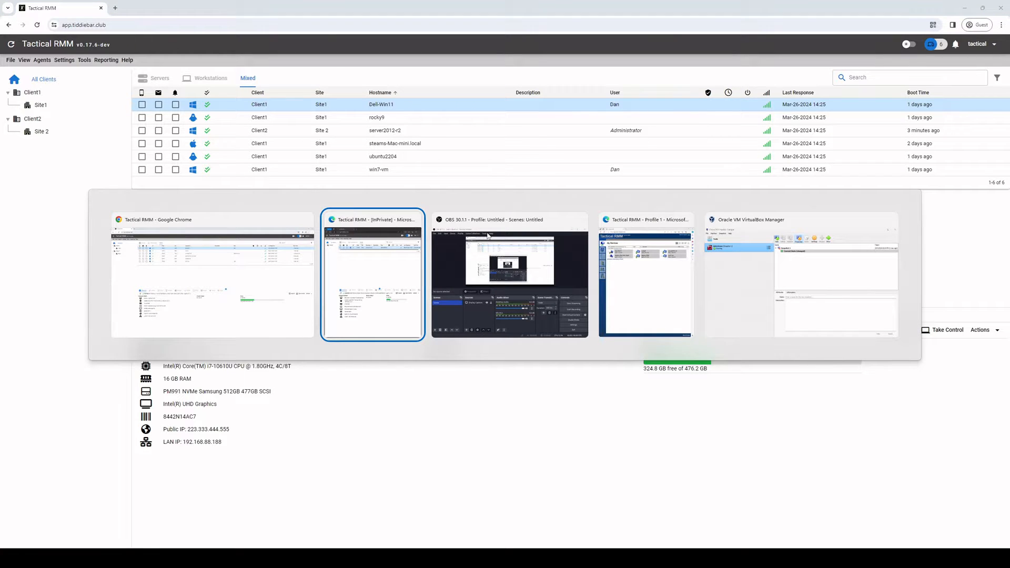
{"action": "key", "text": "super+Up"}
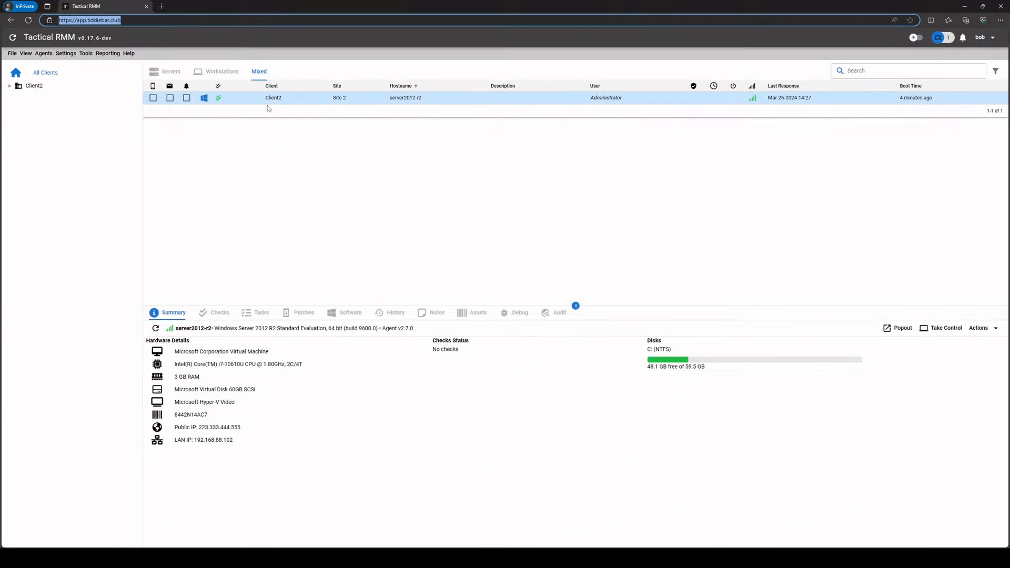
{"action": "right_click", "coordinate": [327, 100]}
{"action": "left_click", "coordinate": [363, 129]}
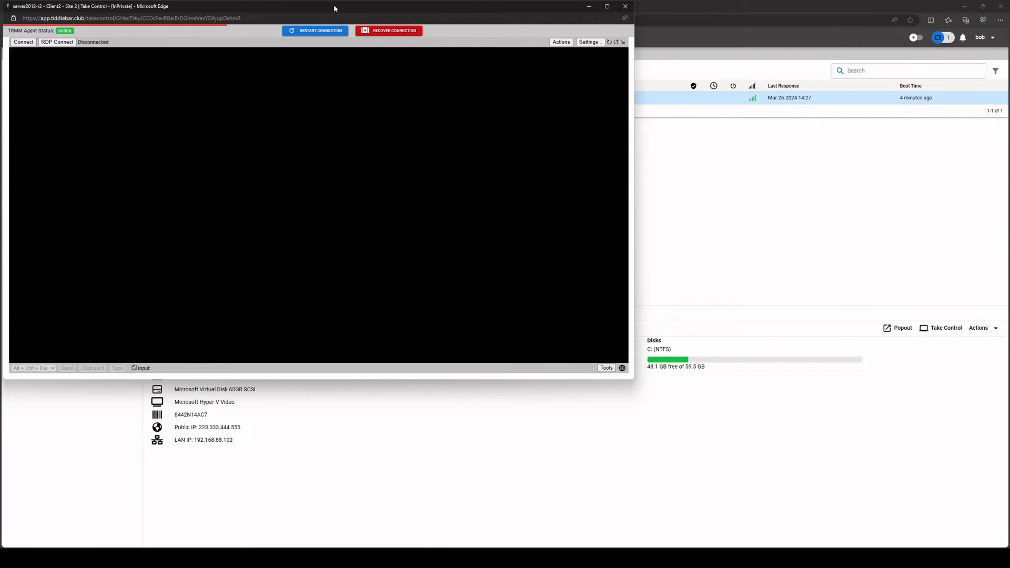
{"action": "left_click_drag", "start_coordinate": [333, 6], "coordinate": [497, 84]}
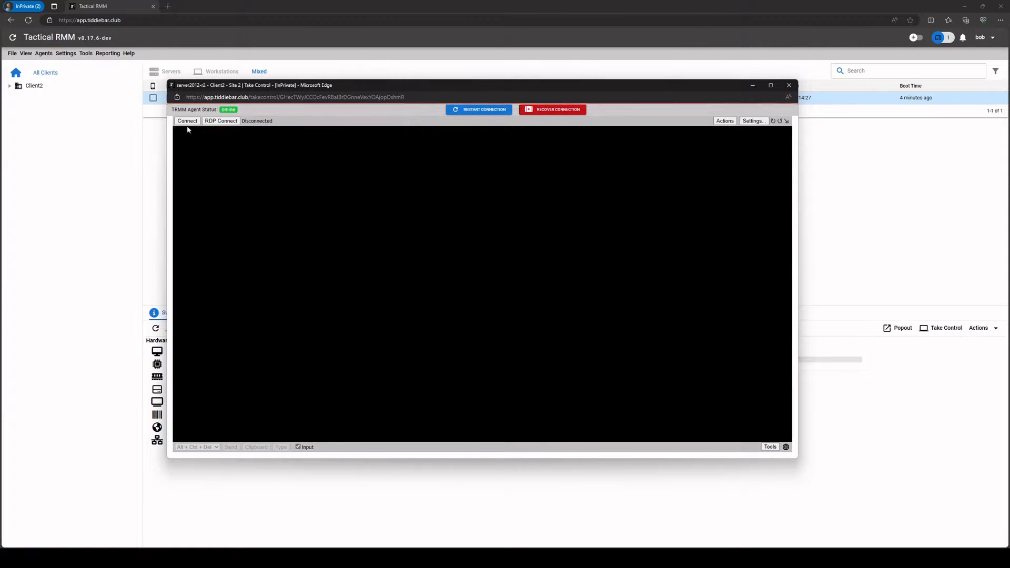
{"action": "left_click", "coordinate": [187, 122]}
{"action": "left_click", "coordinate": [192, 121]}
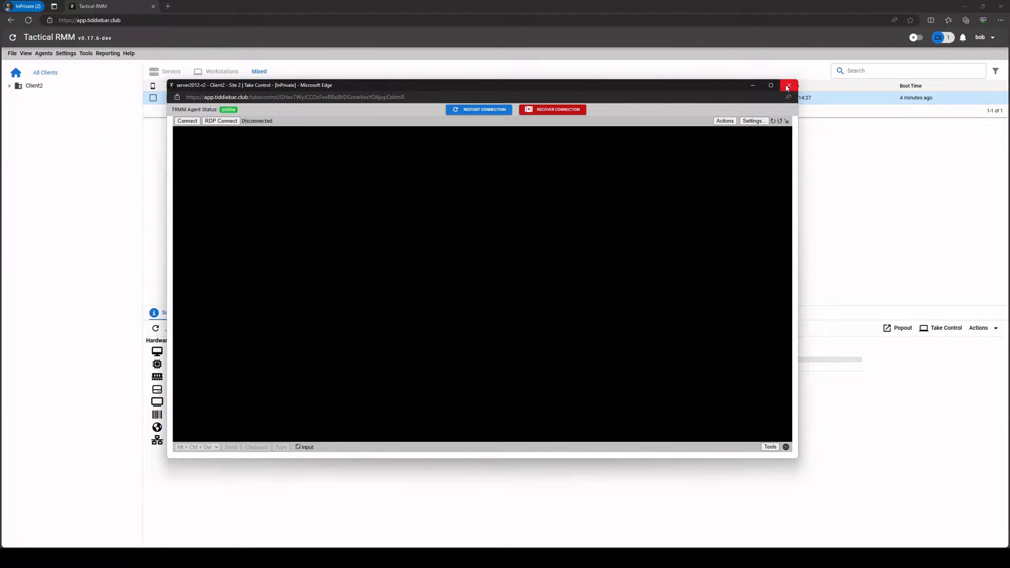
{"action": "left_click", "coordinate": [787, 86]}
Step: Open the devmesh MeshCentral page in a new private tab from the dashboard address
{"action": "left_click", "coordinate": [131, 21]}
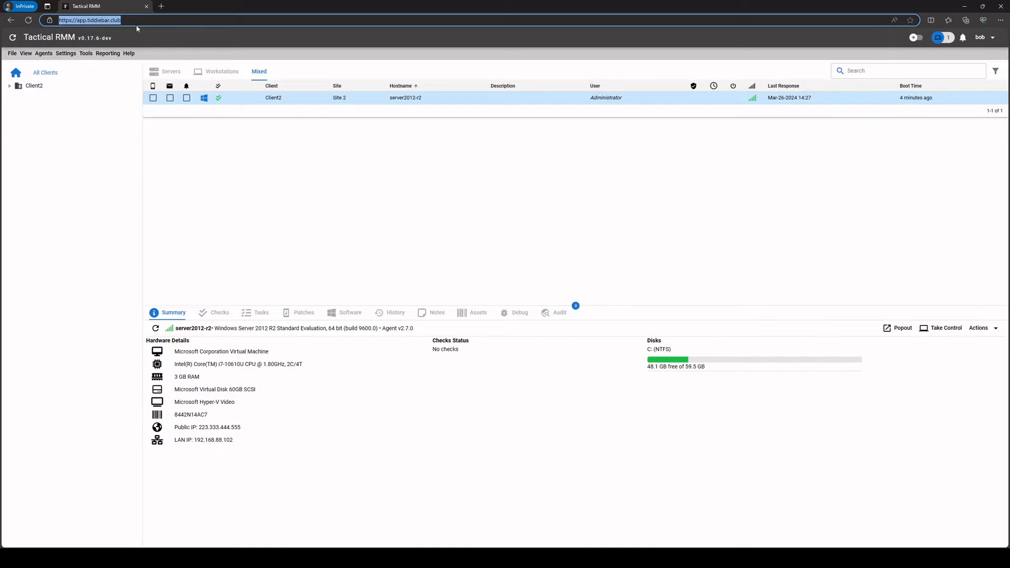
{"action": "left_click", "coordinate": [161, 6]}
{"action": "key", "text": "ctrl+v"}
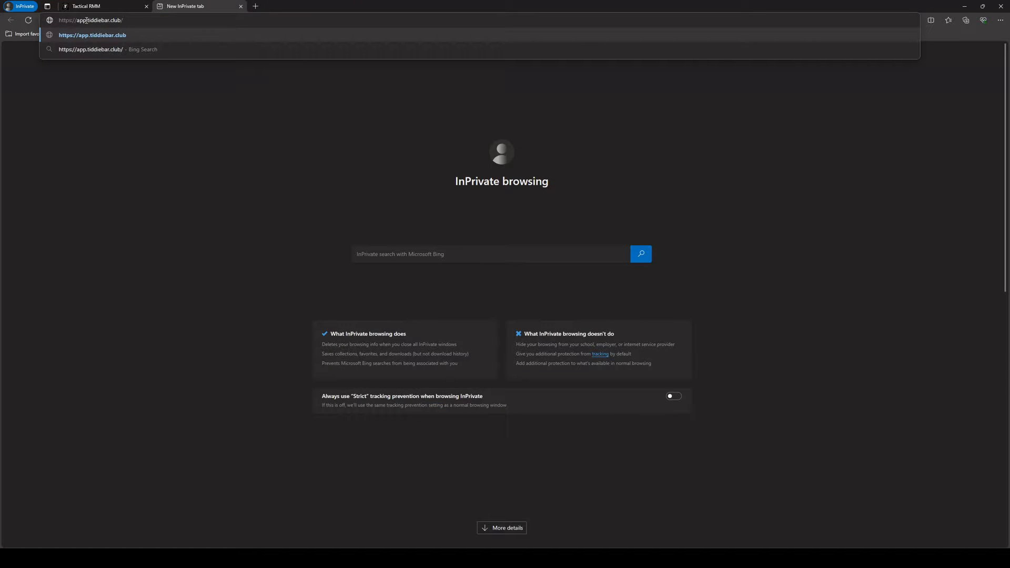
{"action": "left_click", "coordinate": [86, 20]}
{"action": "key", "text": "BackSpace"}
{"action": "key", "text": "BackSpace"}
{"action": "key", "text": "BackSpace"}
{"action": "key", "text": "Delete"}
{"action": "type", "text": "devmesh"}
{"action": "key", "text": "Return"}
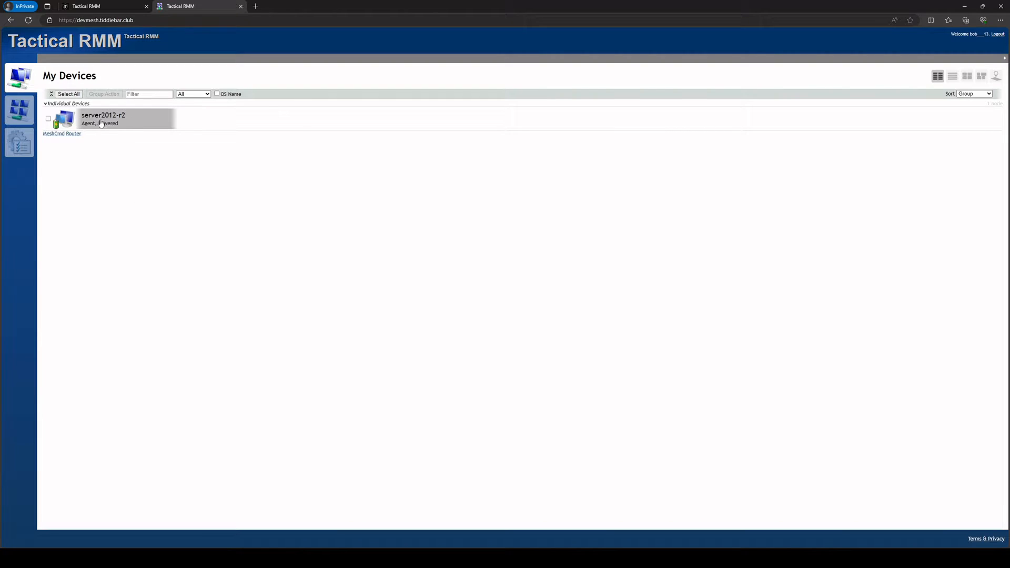
Step: Compare both tabs, then snap the dashboard left and the mesh device page right
{"action": "left_click", "coordinate": [108, 6]}
{"action": "left_click_drag", "start_coordinate": [404, 98], "coordinate": [423, 98]}
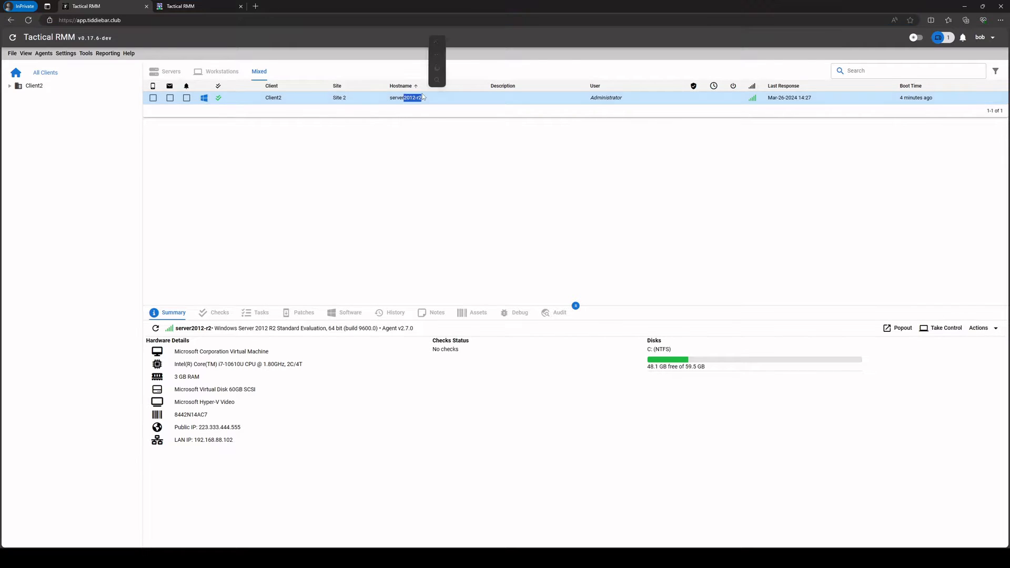
{"action": "left_click", "coordinate": [207, 7]}
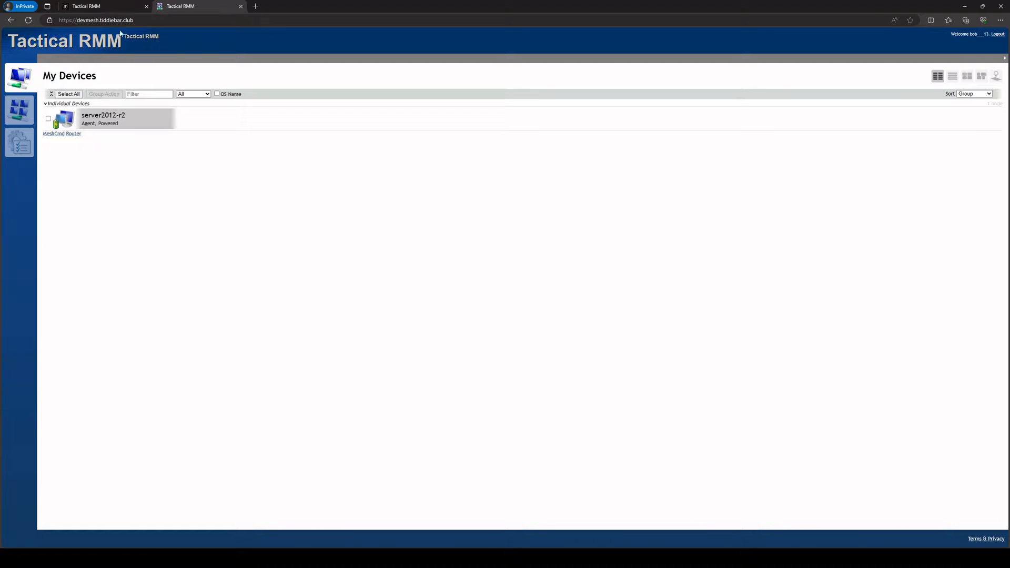
{"action": "left_click_drag", "start_coordinate": [196, 7], "coordinate": [686, 71]}
{"action": "left_click_drag", "start_coordinate": [308, 5], "coordinate": [269, 23]}
{"action": "left_click_drag", "start_coordinate": [758, 64], "coordinate": [746, 14]}
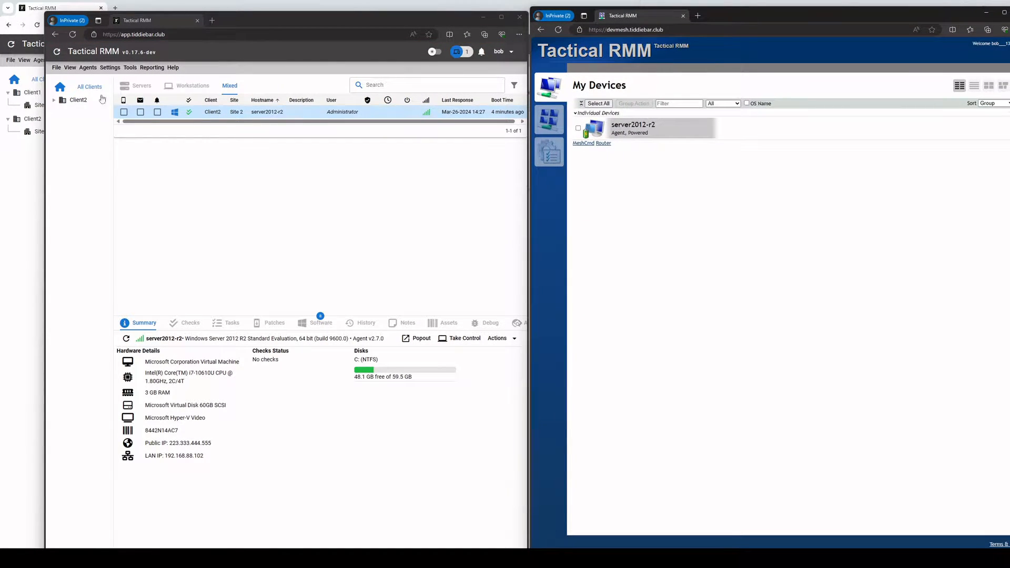
Step: Minimize the restricted user's window and bring the administrator's dashboard and mesh page forward
{"action": "left_click", "coordinate": [484, 16]}
{"action": "left_click", "coordinate": [446, 253]}
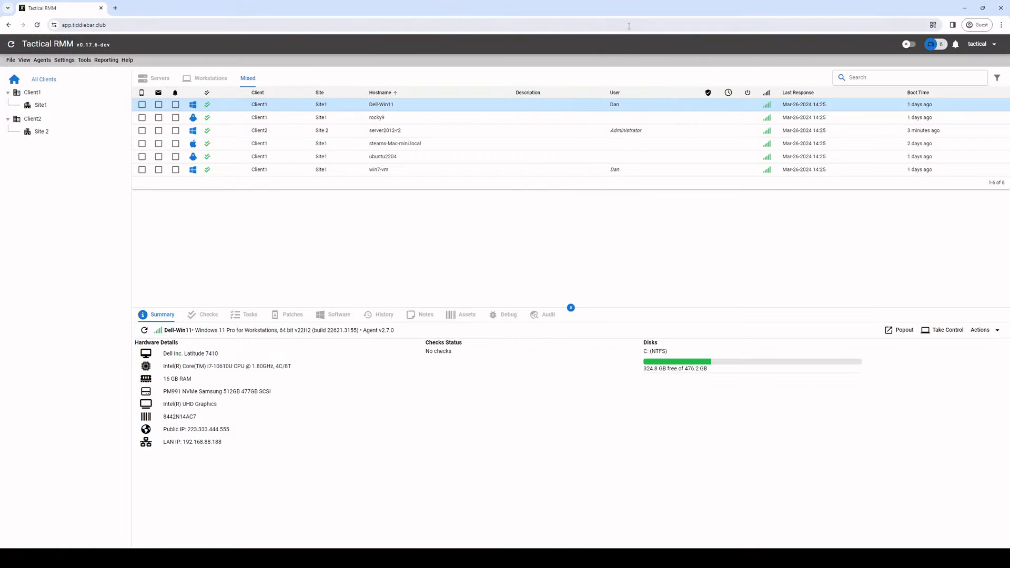
{"action": "double_click", "coordinate": [736, 12]}
{"action": "left_click", "coordinate": [726, 232]}
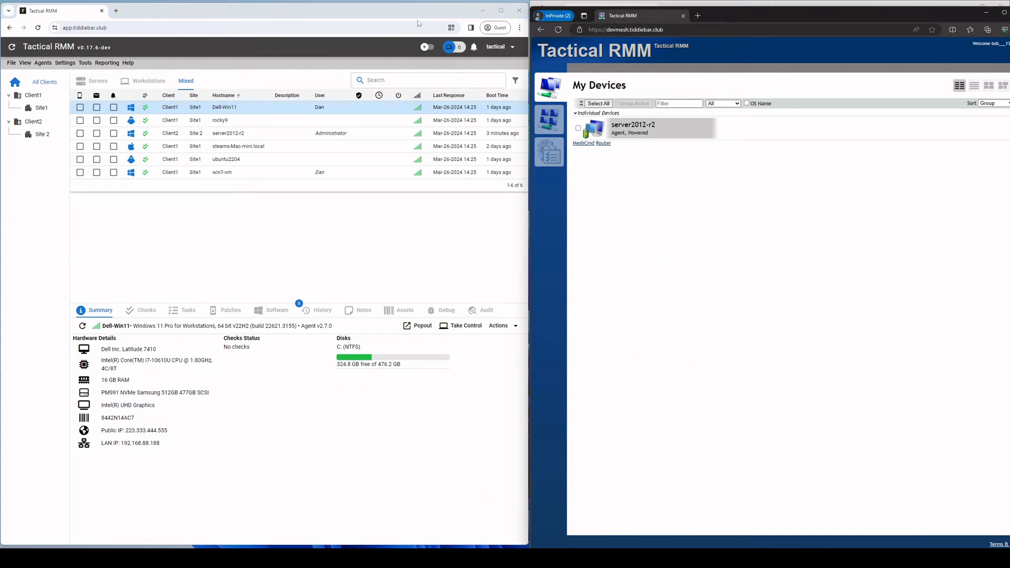
Step: Glance at the roles manager, then filter agents to Site 2 and back to all clients
{"action": "left_click", "coordinate": [63, 64]}
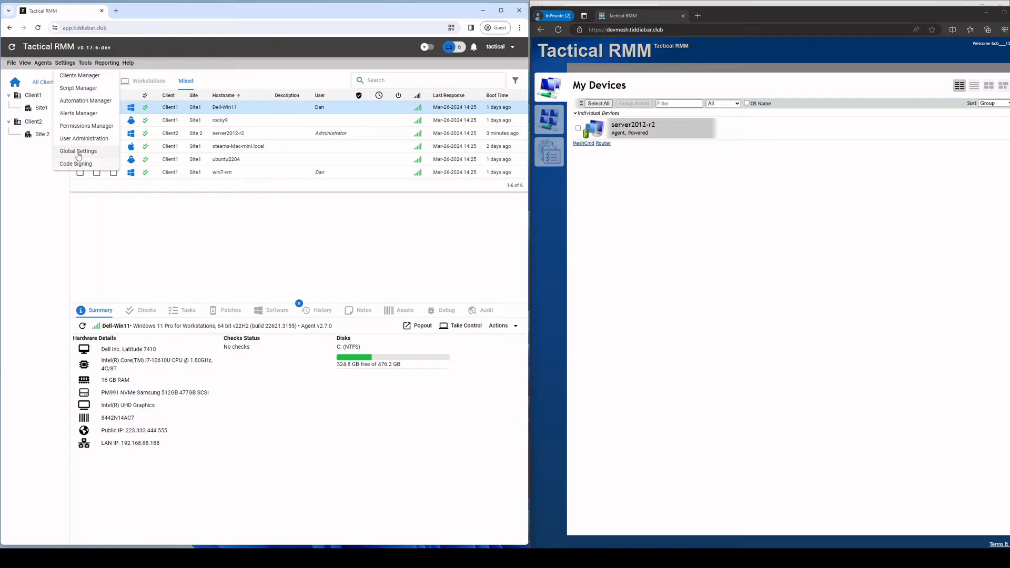
{"action": "left_click", "coordinate": [86, 126]}
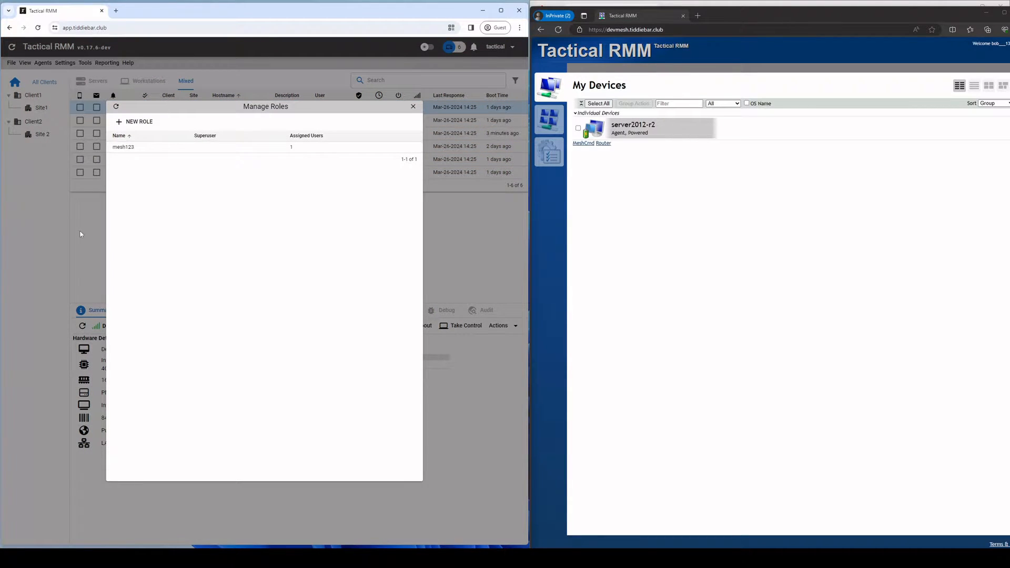
{"action": "left_click", "coordinate": [81, 234]}
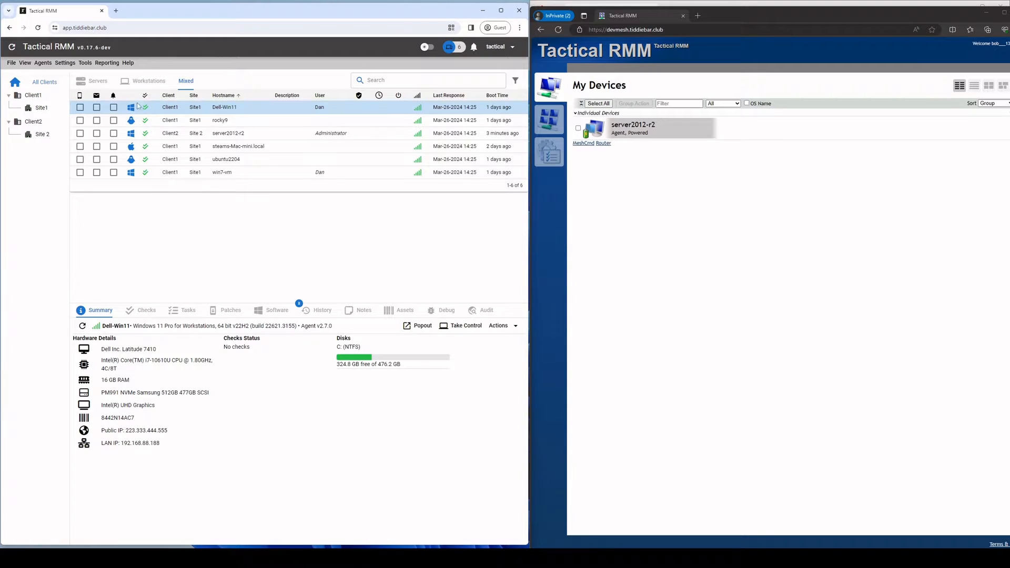
{"action": "left_click", "coordinate": [41, 134]}
{"action": "left_click", "coordinate": [45, 82]}
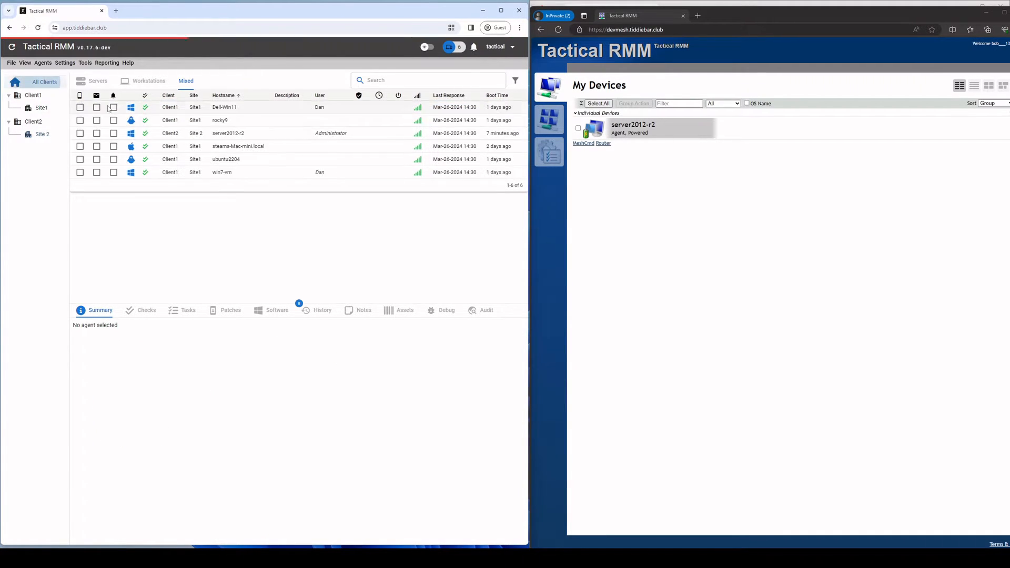
Step: Edit Dell-Win11, set its site to Site 2, save, and view the Site 2 agents
{"action": "right_click", "coordinate": [225, 108]}
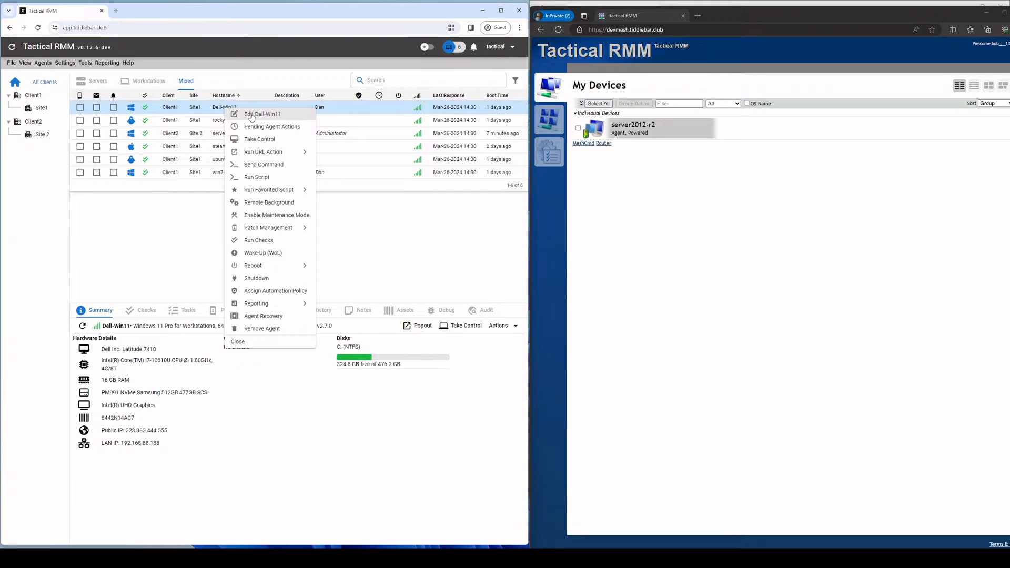
{"action": "left_click", "coordinate": [251, 116]}
{"action": "left_click", "coordinate": [298, 147]}
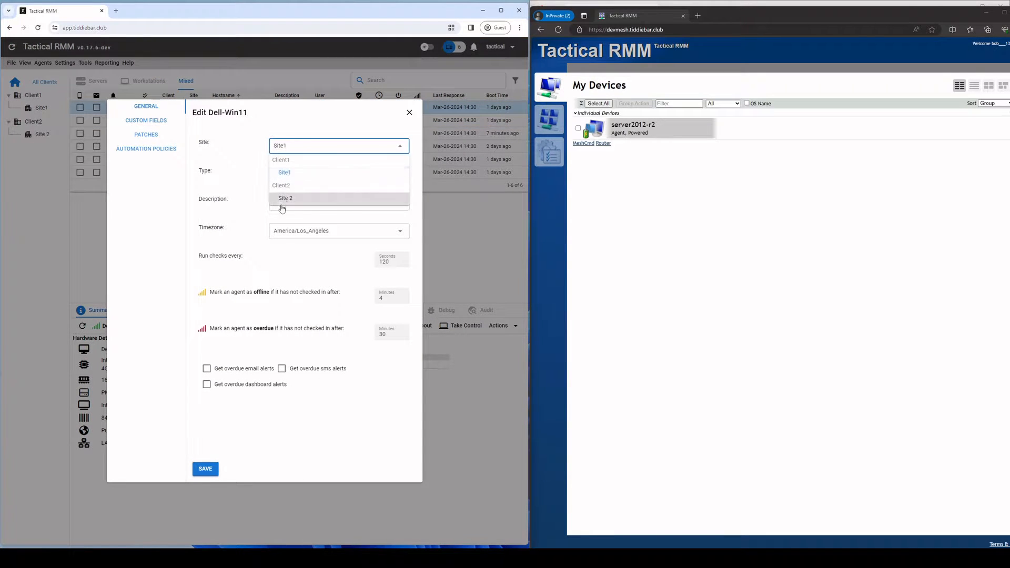
{"action": "left_click", "coordinate": [281, 202]}
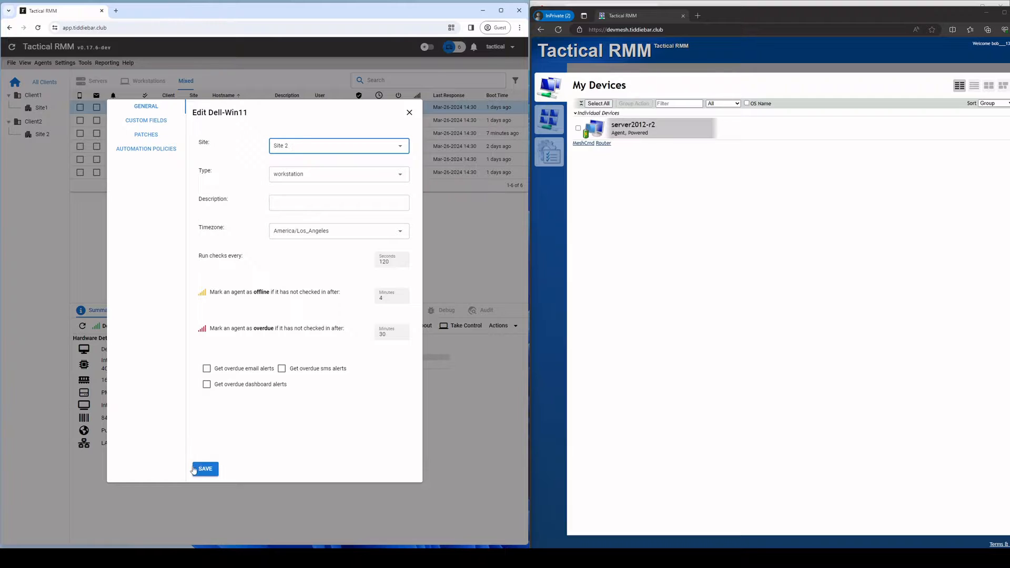
{"action": "left_click", "coordinate": [194, 469]}
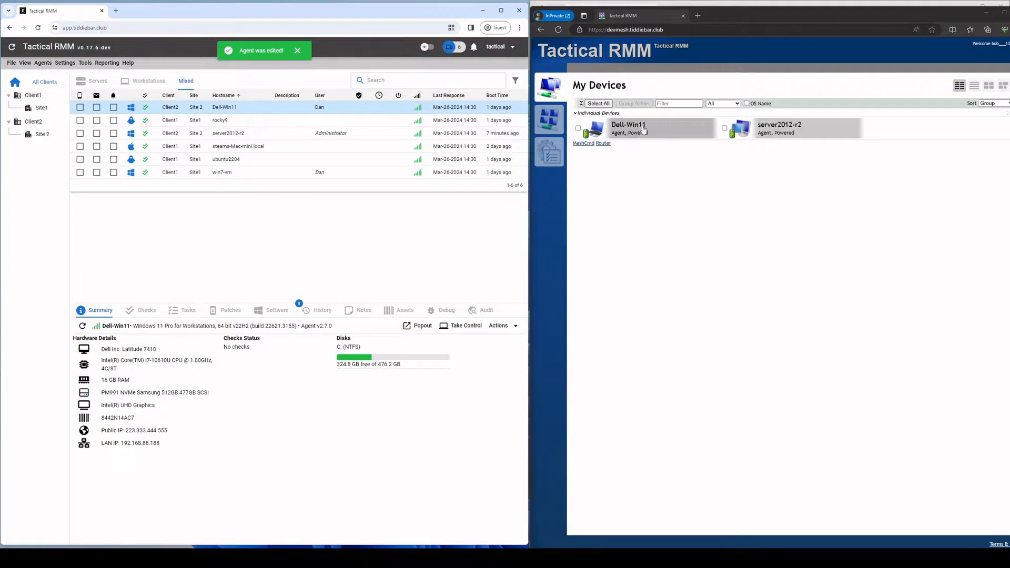
{"action": "left_click", "coordinate": [42, 134]}
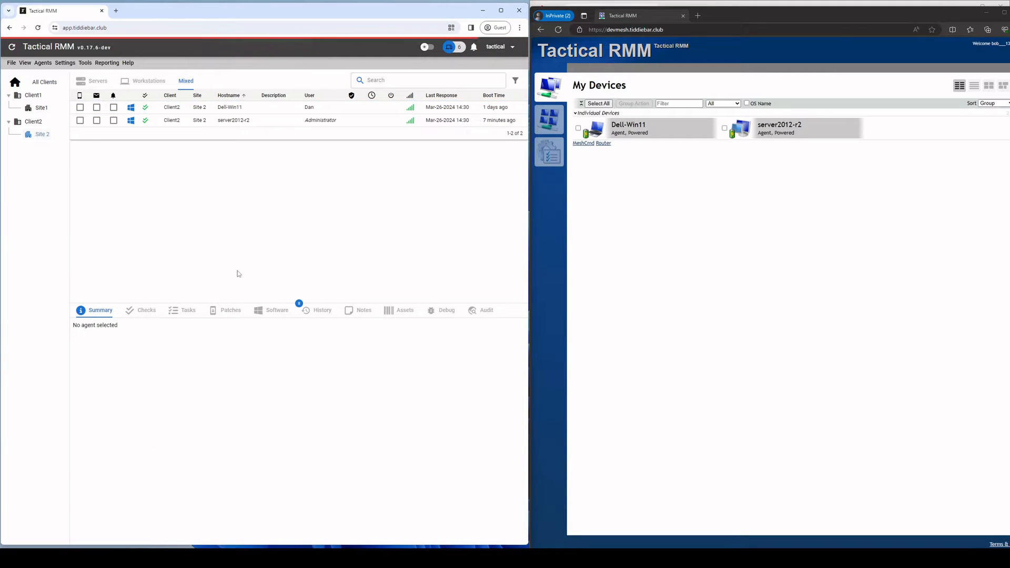
Step: Refresh the restricted user's dashboard to verify Dell-Win11 appears, then minimize it
{"action": "key", "text": "alt+Tab"}
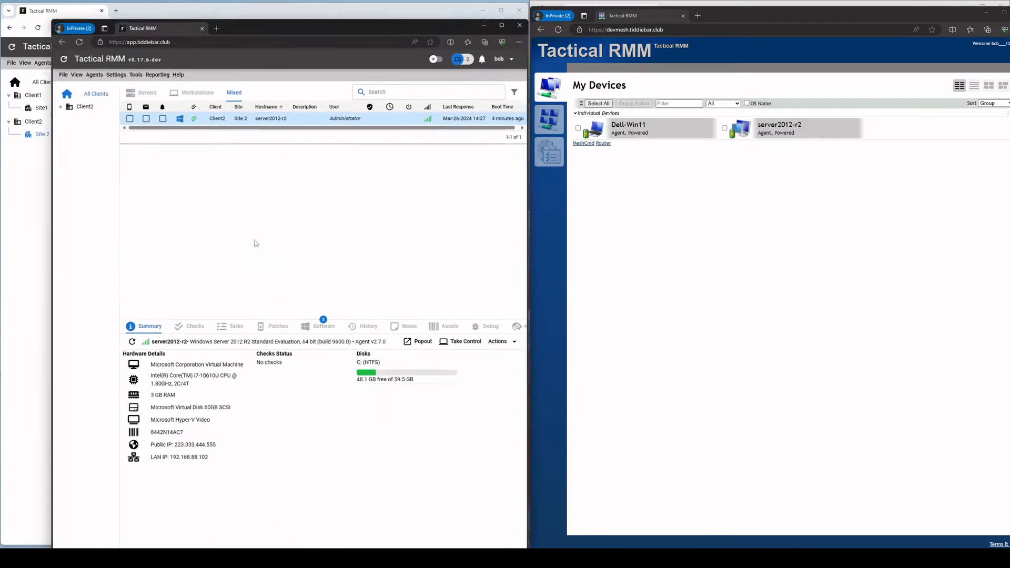
{"action": "left_click", "coordinate": [53, 51]}
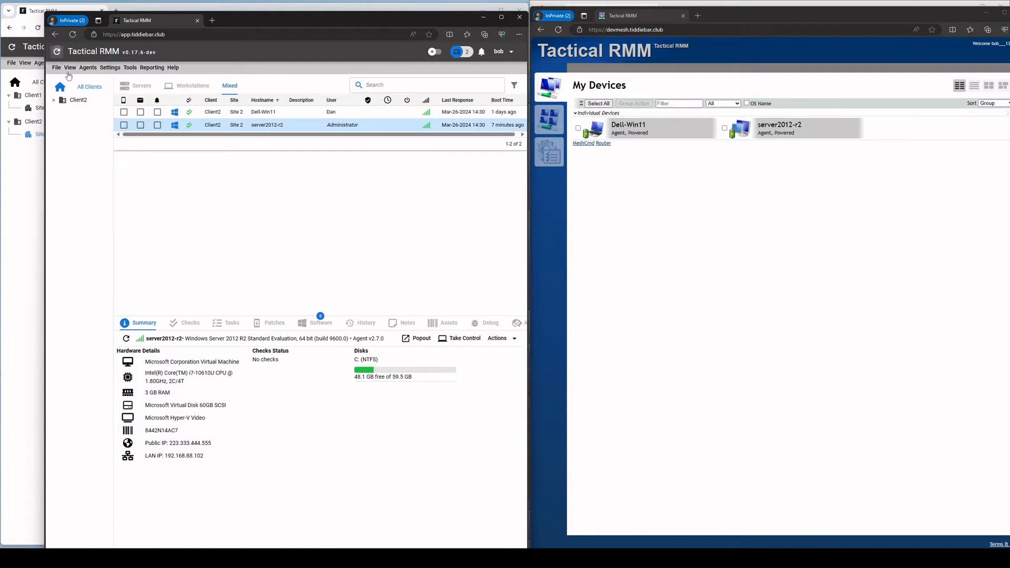
{"action": "left_click", "coordinate": [267, 112]}
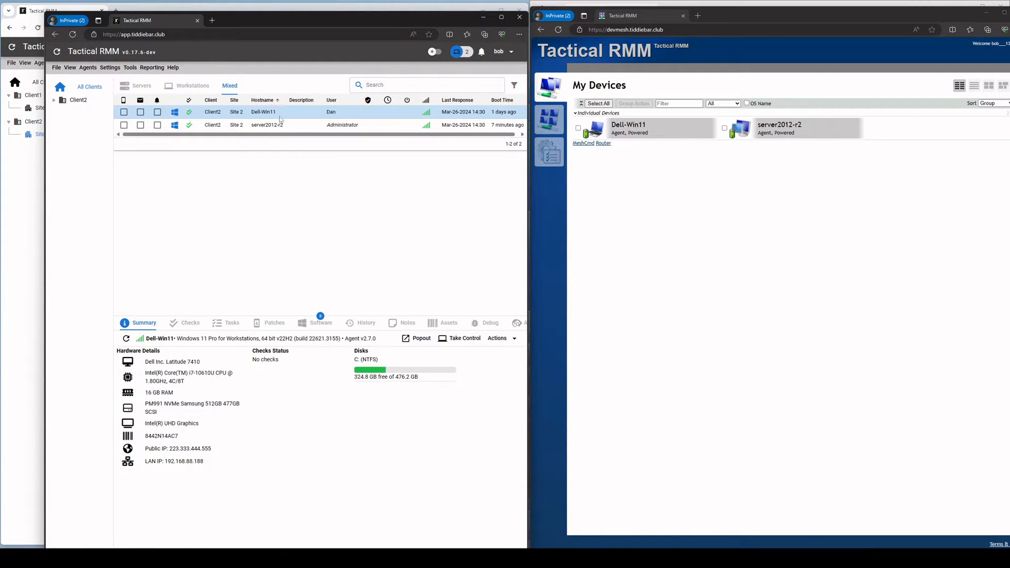
{"action": "left_click", "coordinate": [483, 17]}
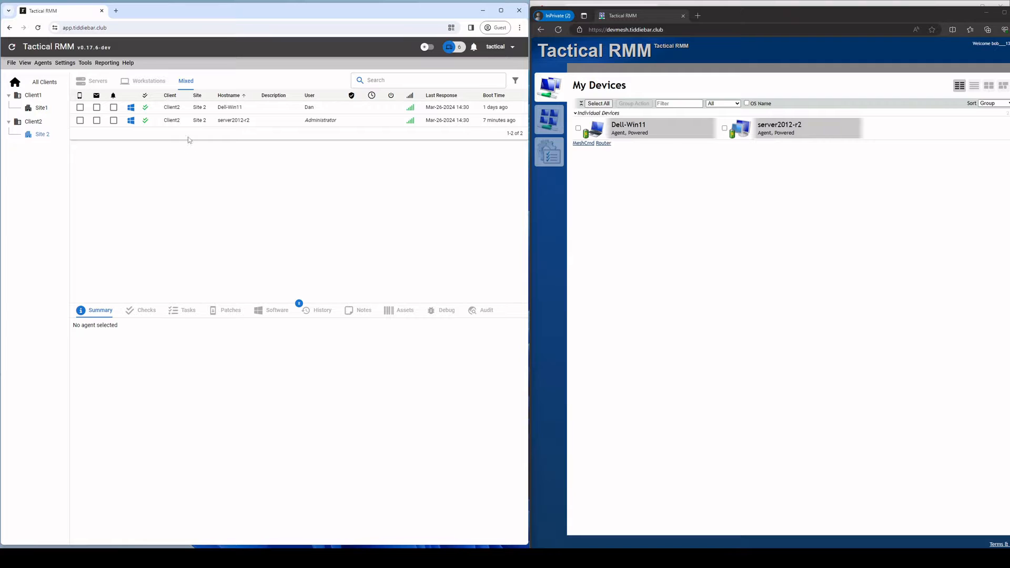
{"action": "left_click", "coordinate": [47, 81]}
Step: Change the mesh123 role's allowed sites from Site 2 to Site1 and save it
{"action": "left_click", "coordinate": [64, 63]}
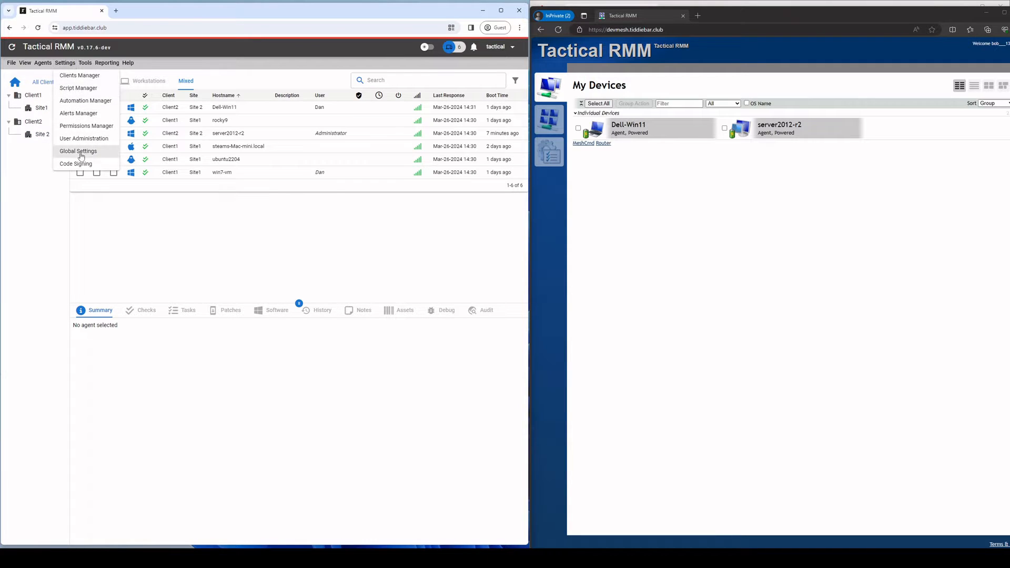
{"action": "left_click", "coordinate": [87, 126]}
{"action": "right_click", "coordinate": [142, 148]}
{"action": "left_click", "coordinate": [158, 152]}
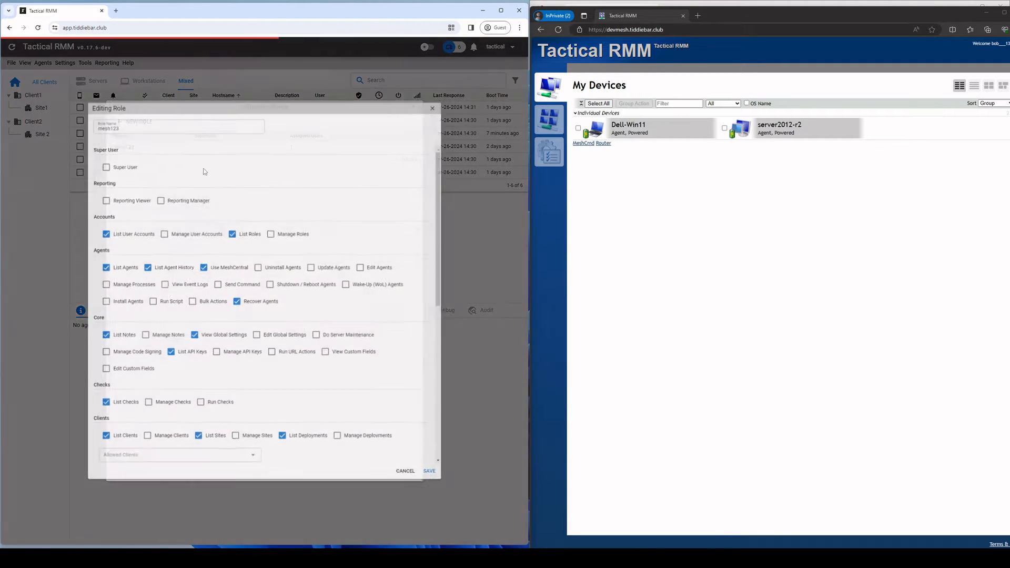
{"action": "scroll", "coordinate": [118, 284], "scroll_direction": "down", "scroll_amount": 2}
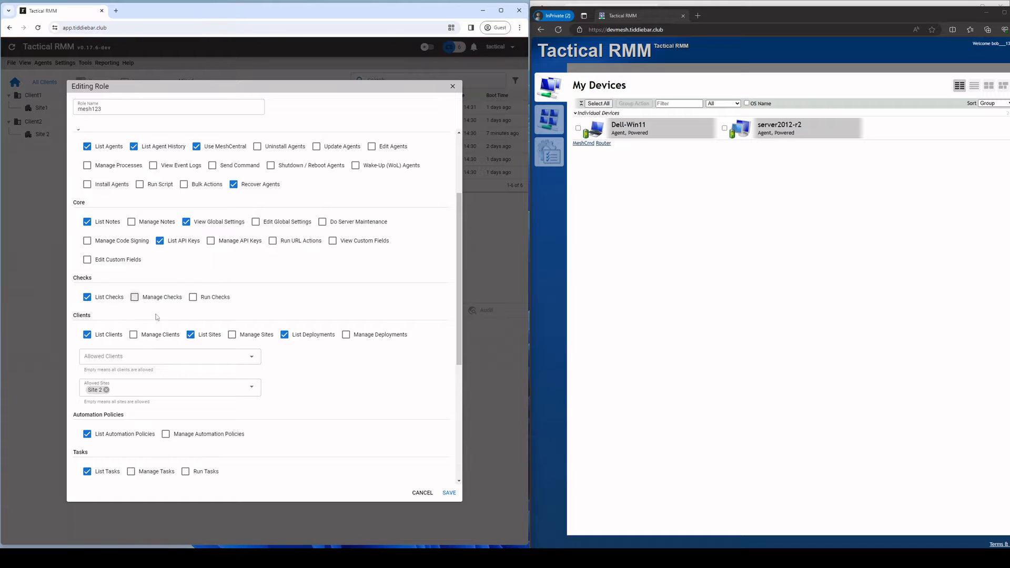
{"action": "left_click", "coordinate": [106, 389]}
{"action": "left_click", "coordinate": [252, 387]}
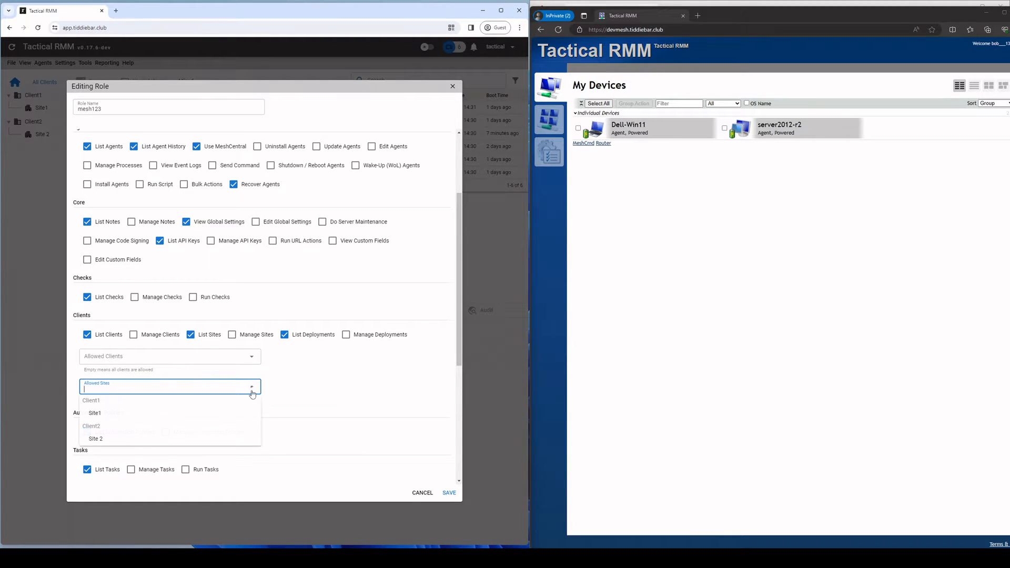
{"action": "left_click", "coordinate": [105, 414]}
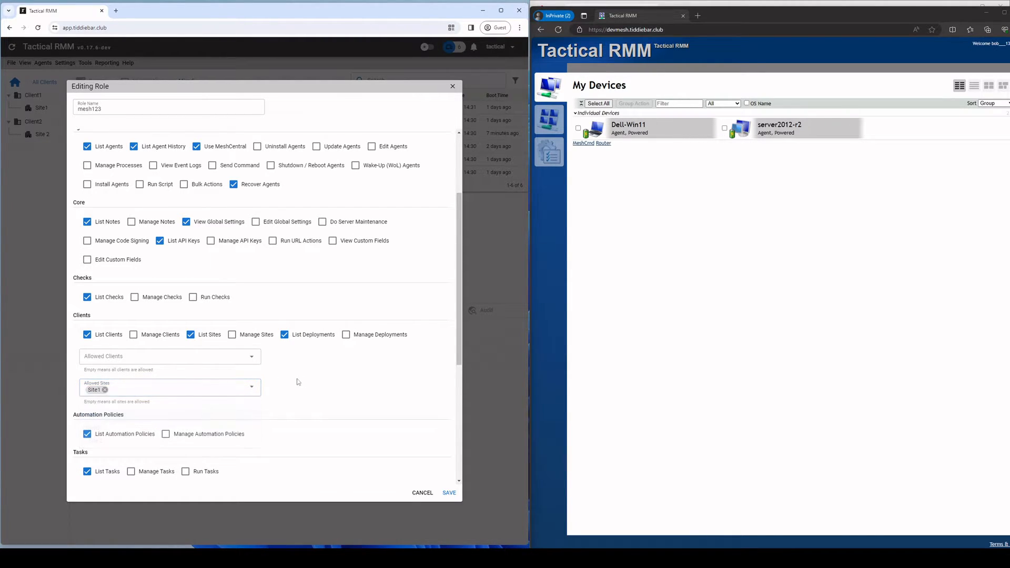
{"action": "left_click", "coordinate": [446, 494]}
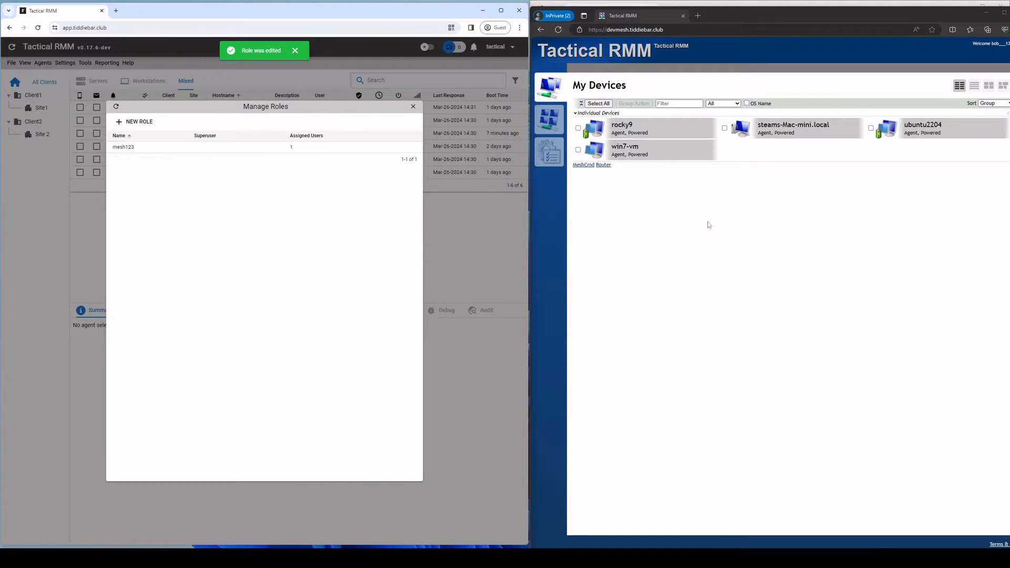
{"action": "left_click", "coordinate": [690, 239]}
Step: Close the roles manager, show only Site1's agents, and minimise the restricted user's MeshCentral window
{"action": "left_click", "coordinate": [37, 198]}
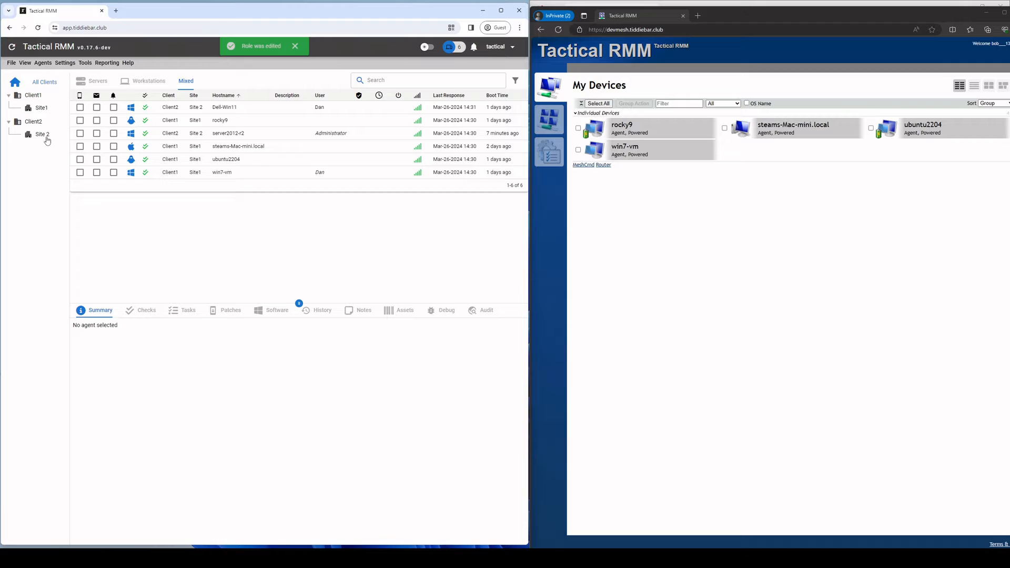
{"action": "left_click", "coordinate": [41, 108]}
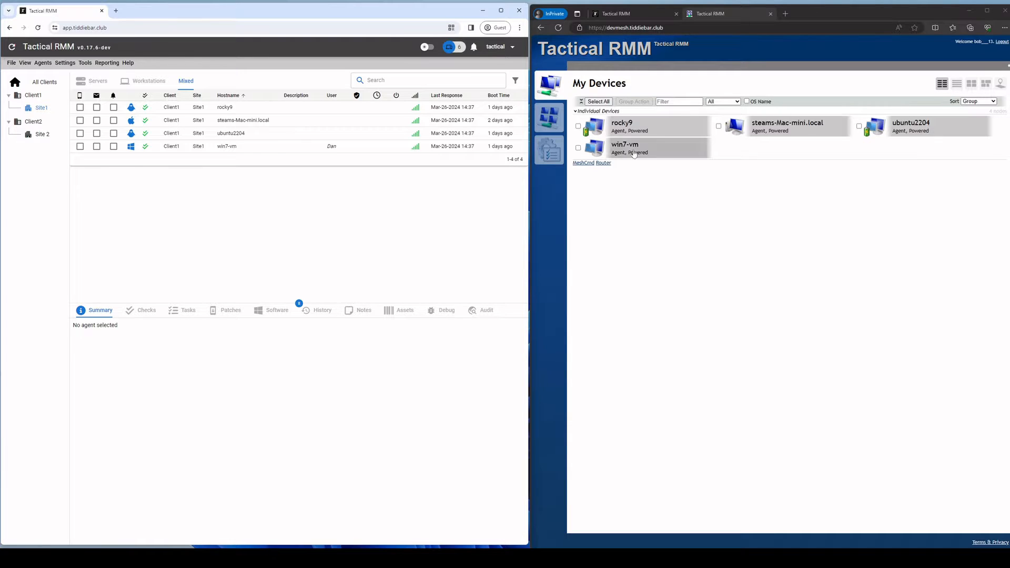
{"action": "left_click", "coordinate": [968, 11]}
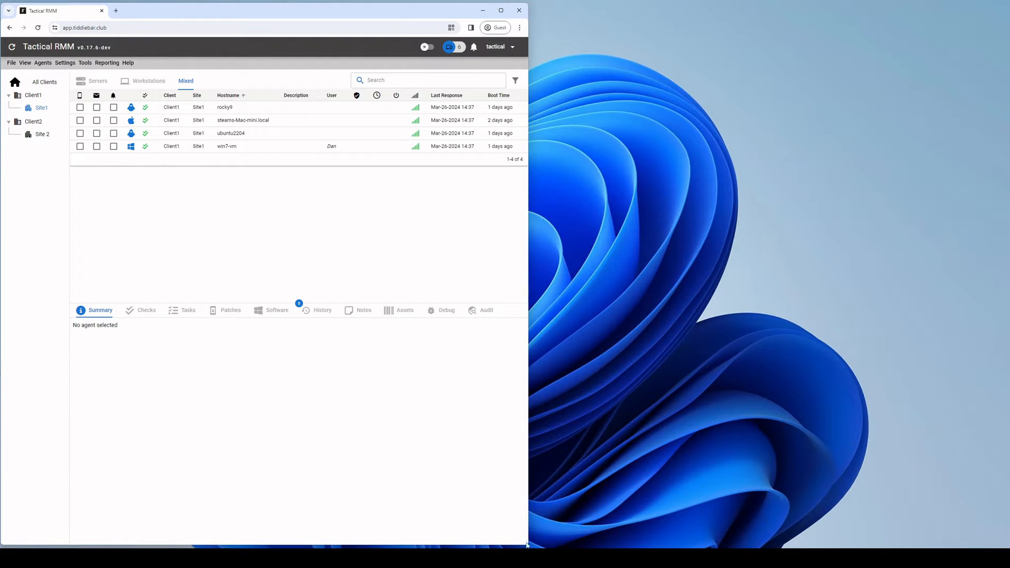
Step: In the admin MeshCentral window, open the TacticalRMM group's User Consent settings, then cancel unchanged
{"action": "mouse_move", "coordinate": [524, 556]}
{"action": "left_click", "coordinate": [503, 521]}
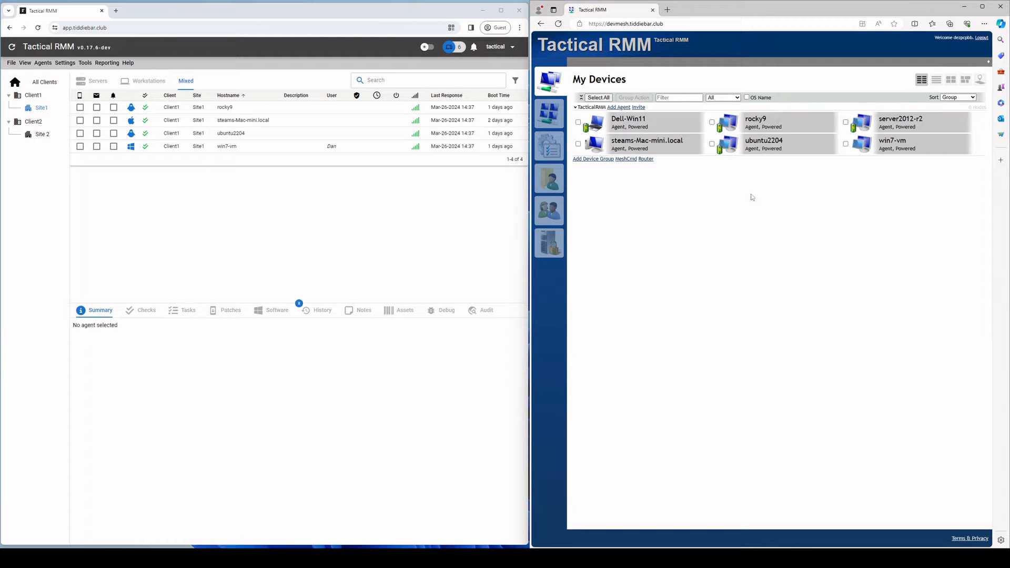
{"action": "left_click", "coordinate": [548, 120]}
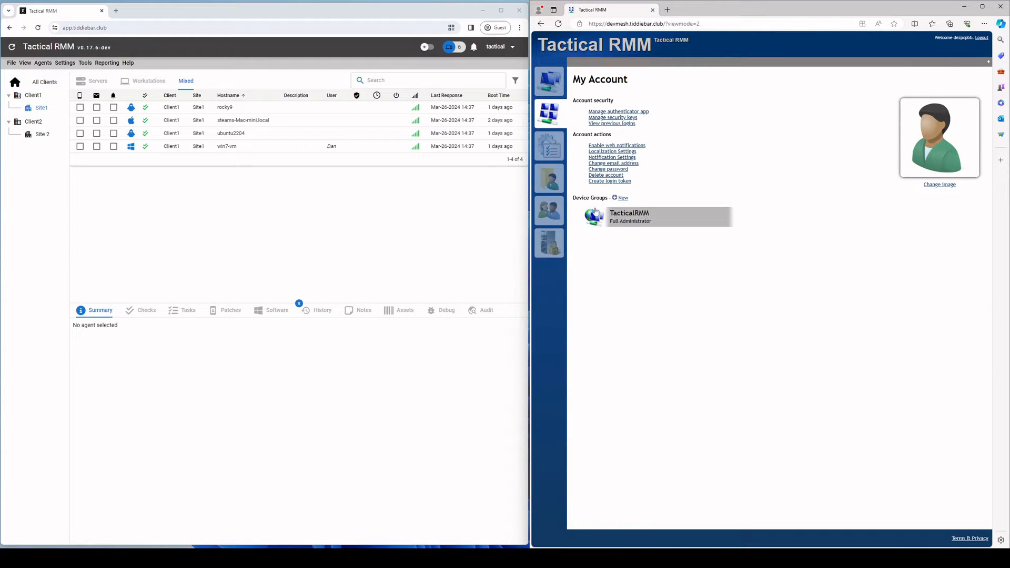
{"action": "left_click", "coordinate": [622, 218]}
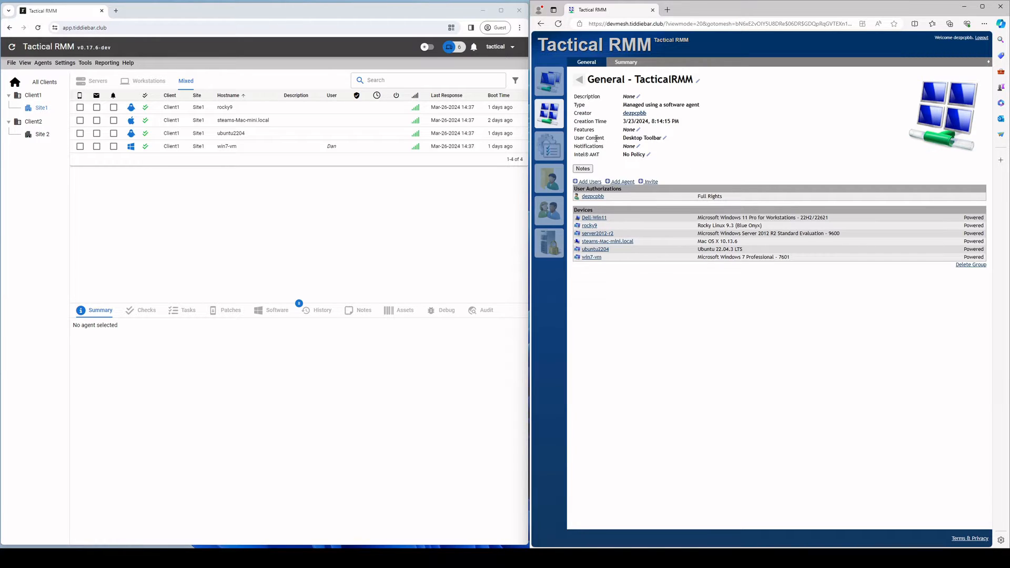
{"action": "left_click", "coordinate": [664, 139]}
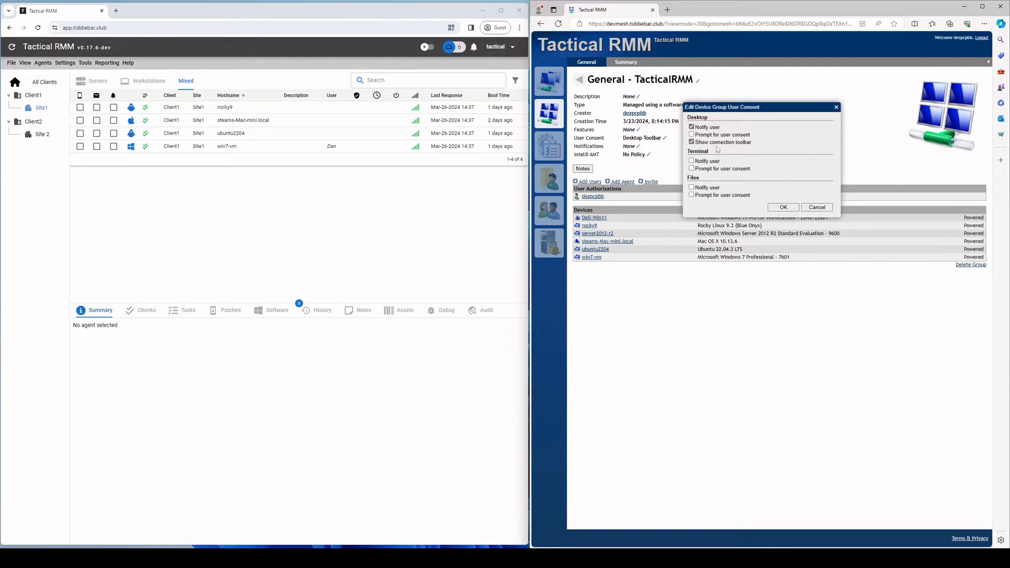
{"action": "left_click", "coordinate": [809, 207]}
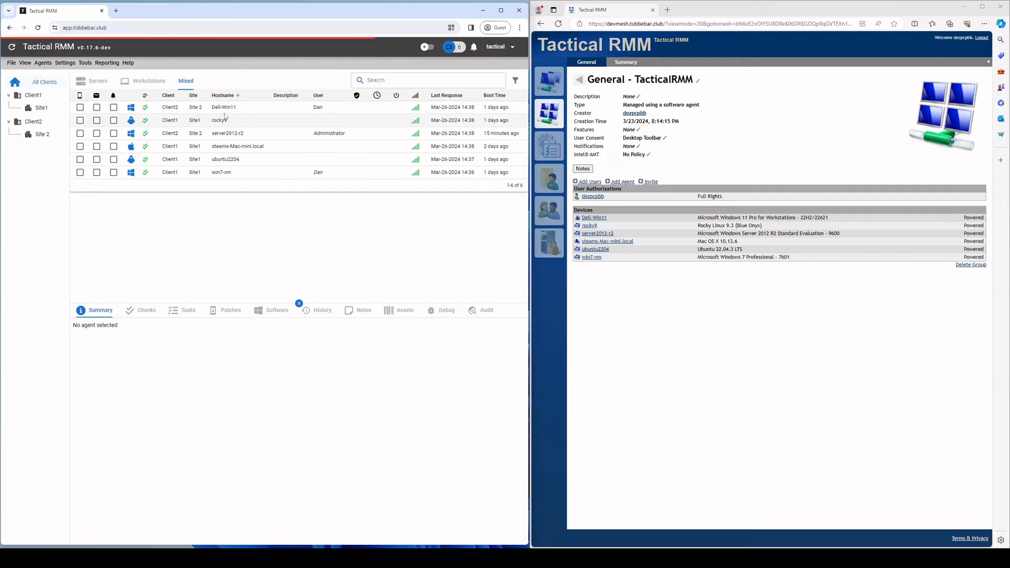
Step: Start a maximised Take Control session on Dell-Win11
{"action": "right_click", "coordinate": [231, 107]}
{"action": "left_click", "coordinate": [247, 131]}
{"action": "left_click_drag", "start_coordinate": [217, 9], "coordinate": [363, 98]}
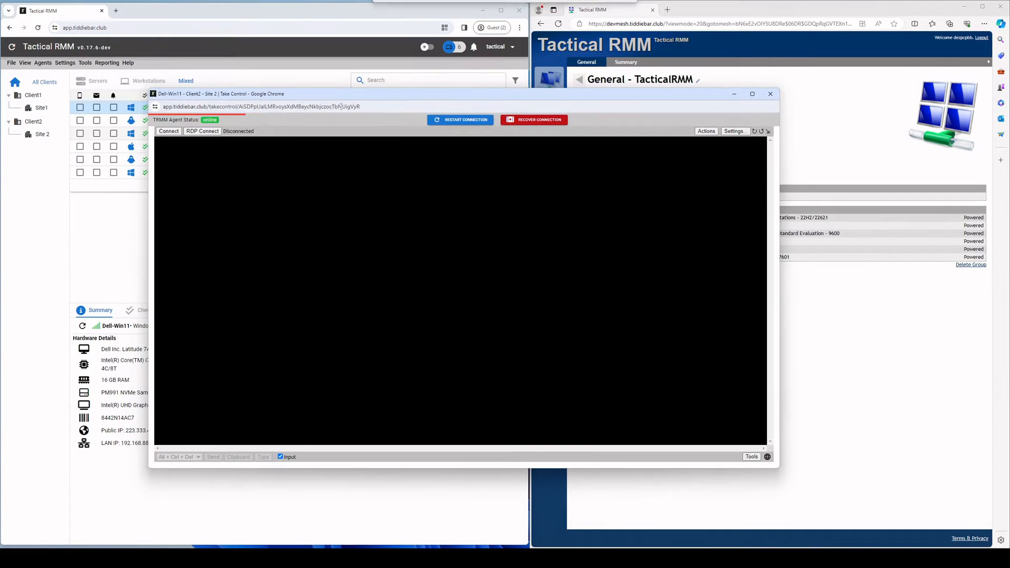
{"action": "left_click", "coordinate": [227, 162]}
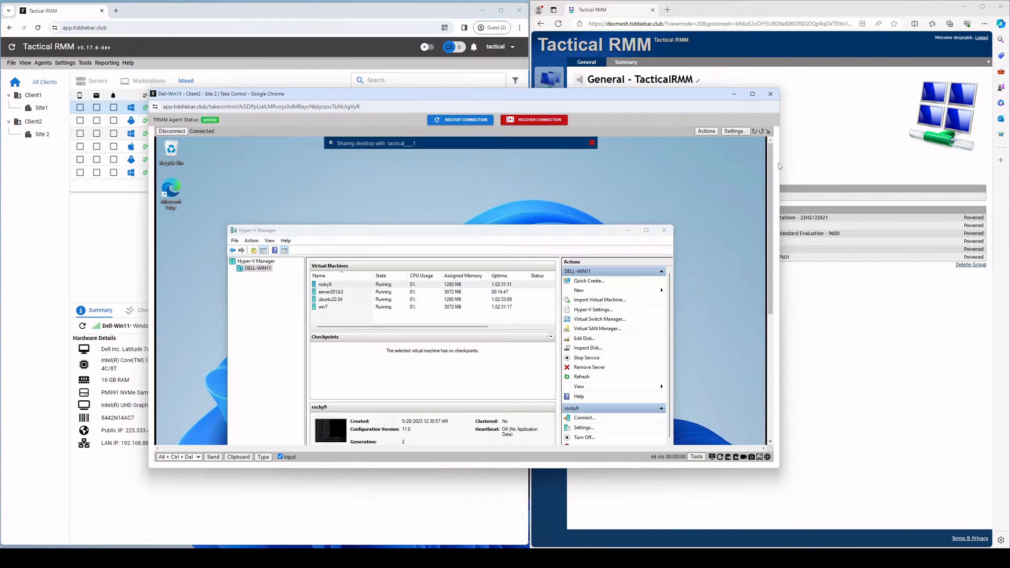
{"action": "left_click", "coordinate": [752, 94]}
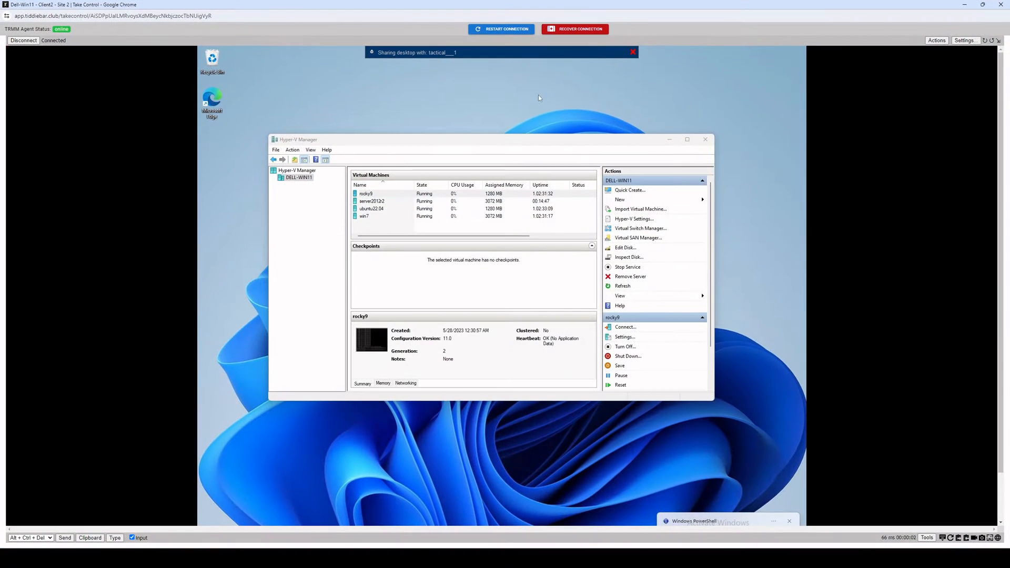
Step: Scroll through the Dell-Win11 desktop, then disconnect and close the remote window
{"action": "left_click_drag", "start_coordinate": [1001, 346], "coordinate": [999, 398]}
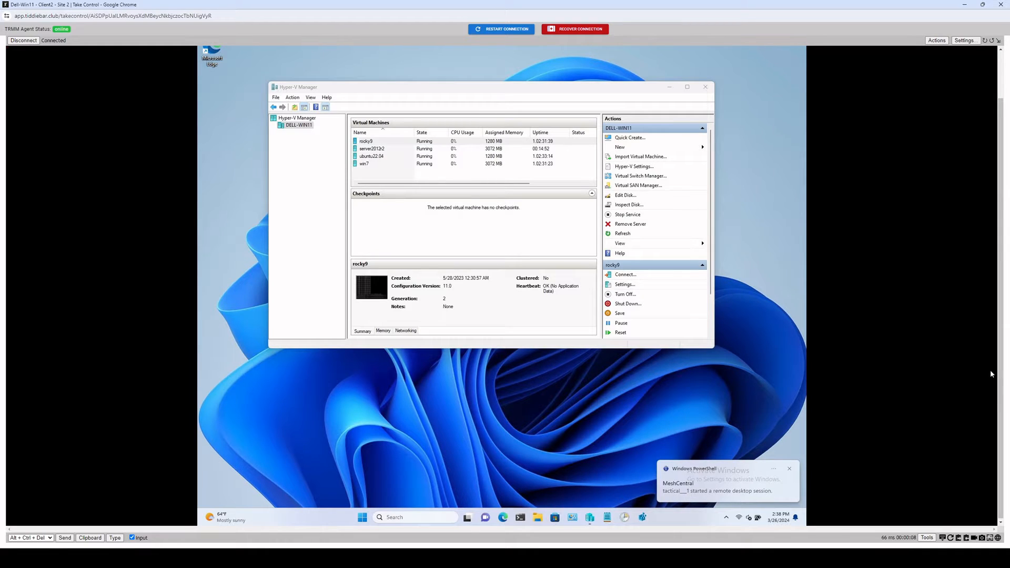
{"action": "left_click_drag", "start_coordinate": [1000, 373], "coordinate": [1000, 322]}
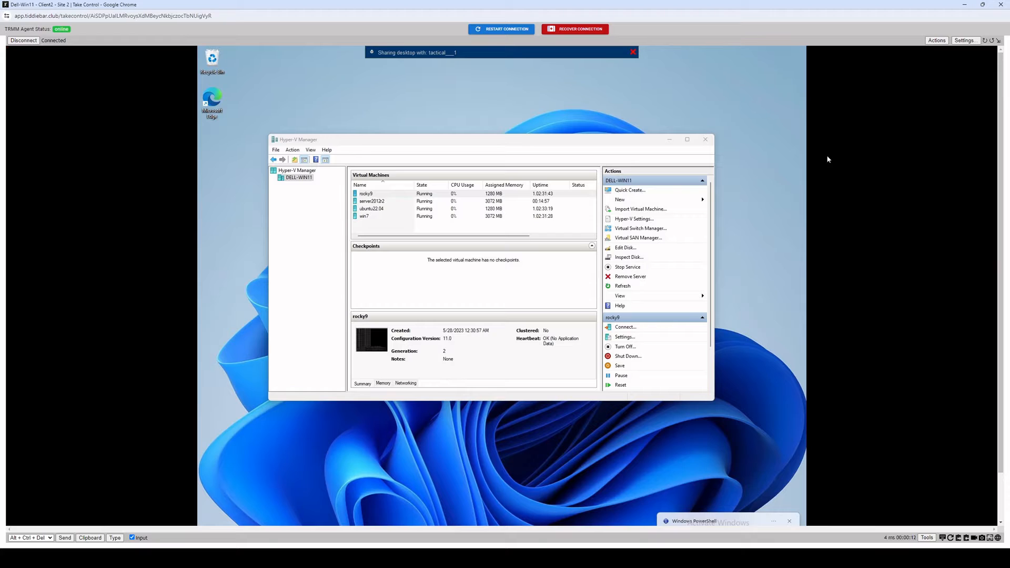
{"action": "left_click_drag", "start_coordinate": [1000, 138], "coordinate": [1001, 142]}
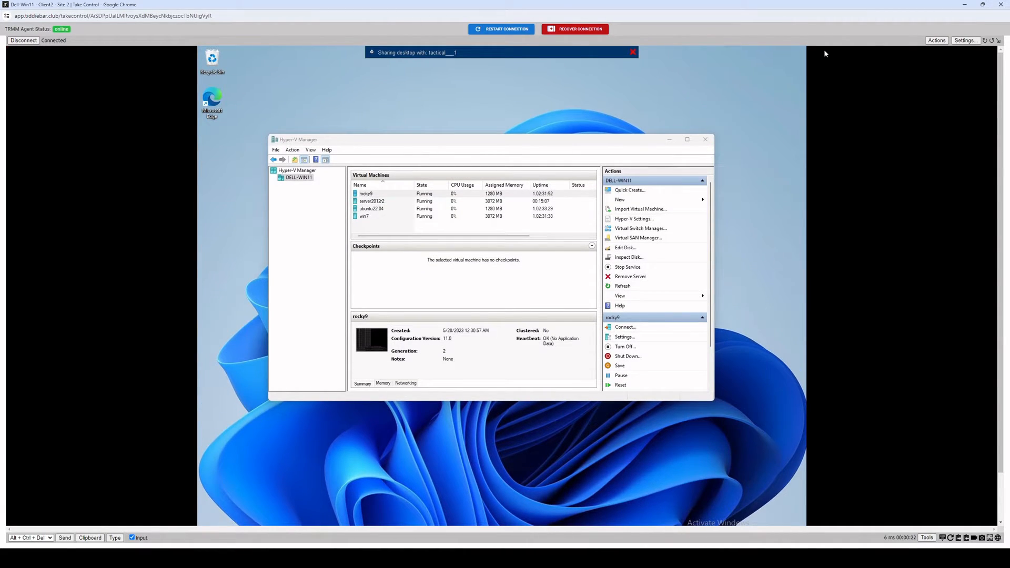
{"action": "mouse_move", "coordinate": [1000, 149]}
{"action": "left_mouse_down"}
{"action": "mouse_move", "coordinate": [1000, 205]}
{"action": "mouse_move", "coordinate": [1000, 147]}
{"action": "left_mouse_up"}
{"action": "left_click", "coordinate": [34, 42]}
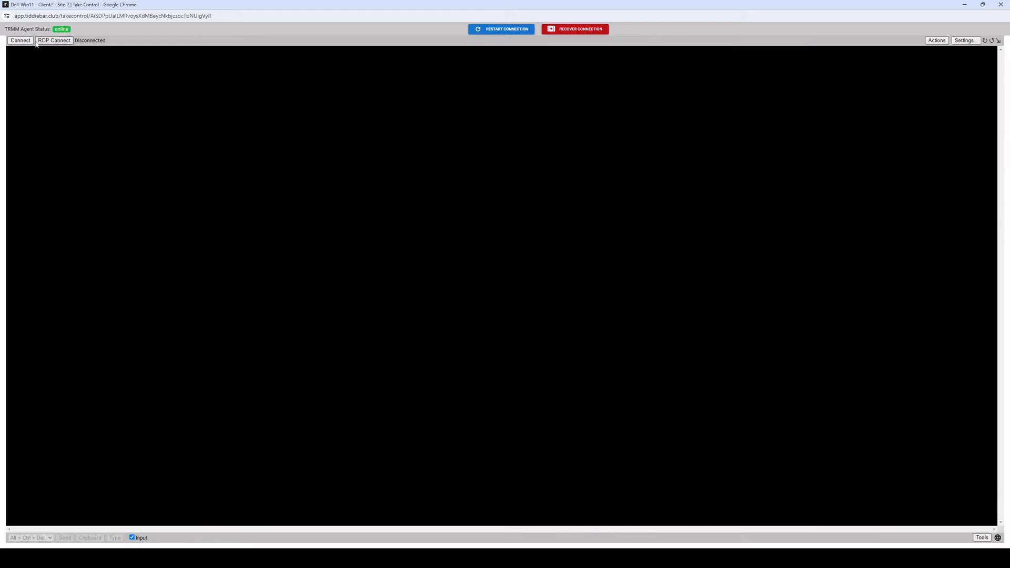
{"action": "left_click", "coordinate": [1000, 5]}
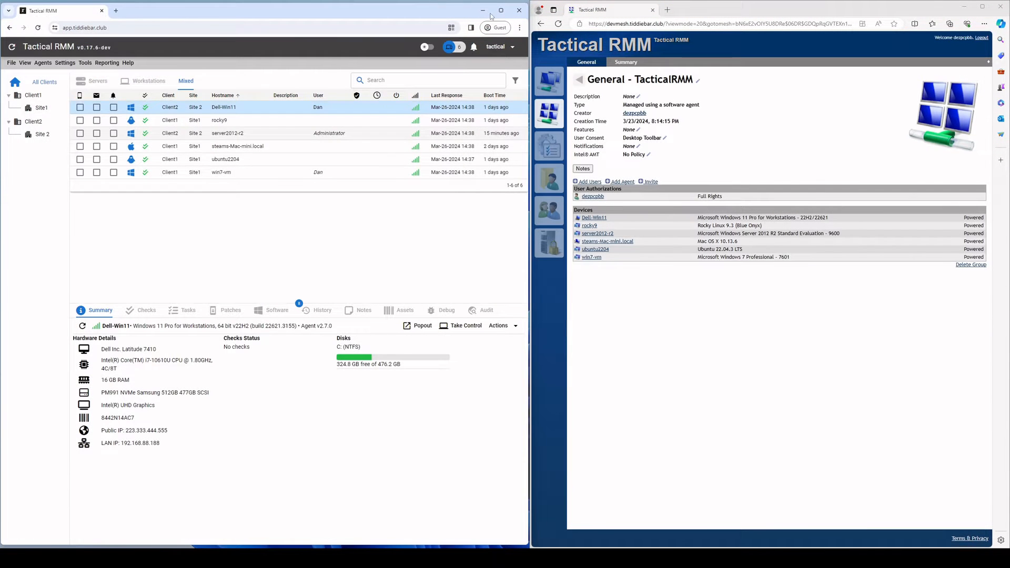
Step: Enter and save the tactical user's first and last name, then check the synced account in MeshCentral
{"action": "left_click", "coordinate": [65, 63]}
{"action": "left_click", "coordinate": [90, 139]}
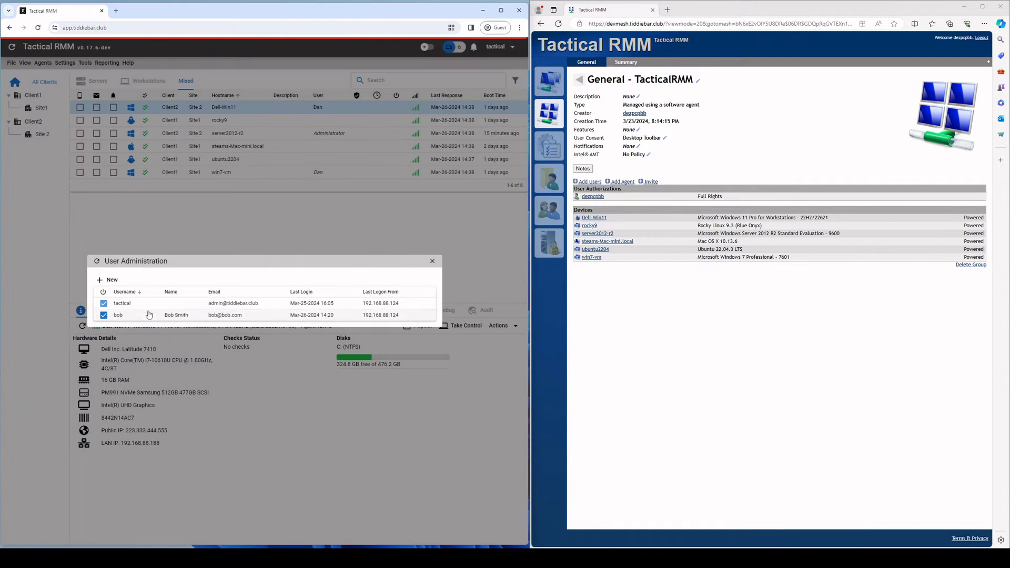
{"action": "right_click", "coordinate": [124, 303]}
{"action": "left_click", "coordinate": [144, 309]}
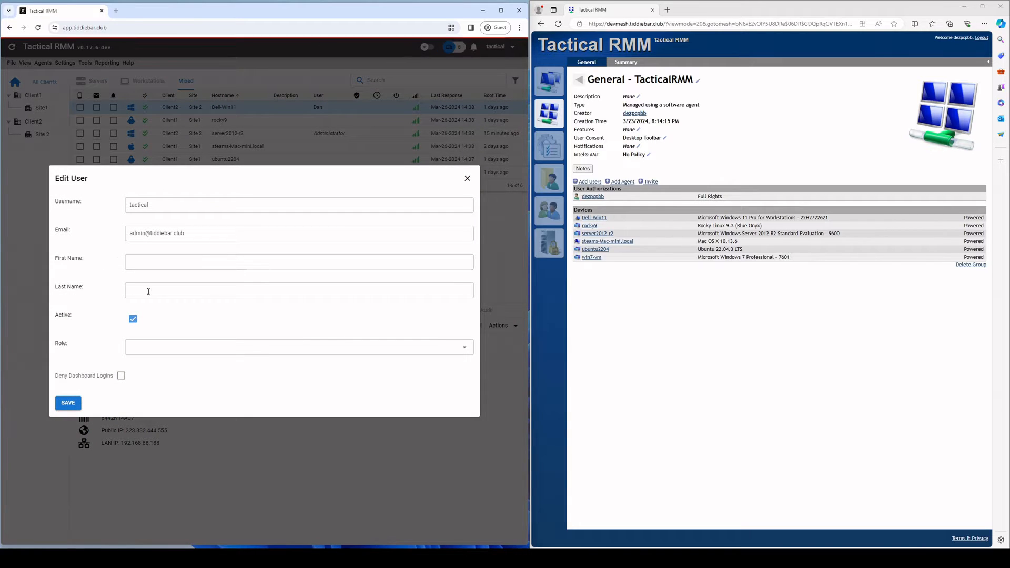
{"action": "left_click", "coordinate": [165, 261]}
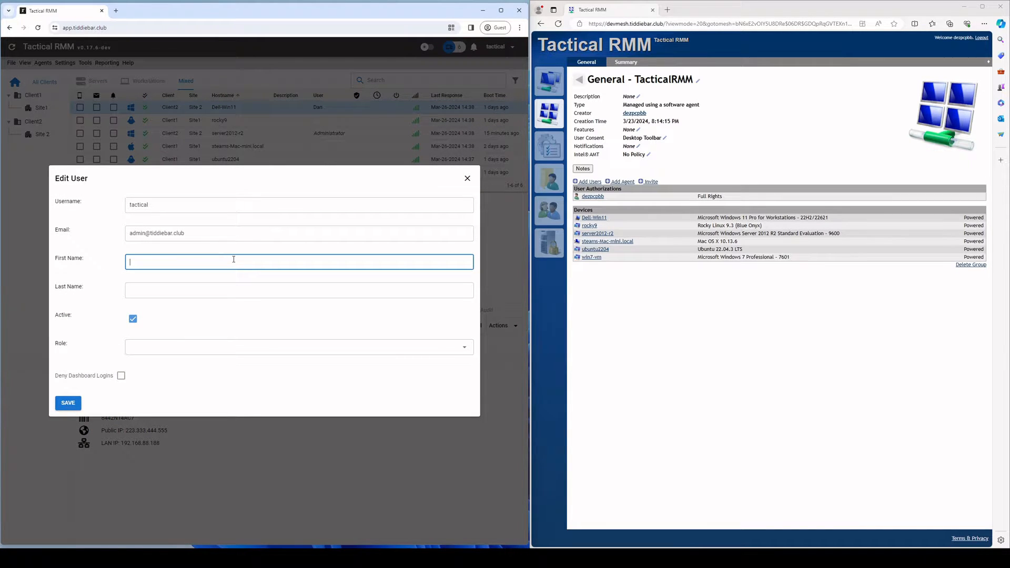
{"action": "key", "text": "Tab"}
{"action": "type", "text": "D"}
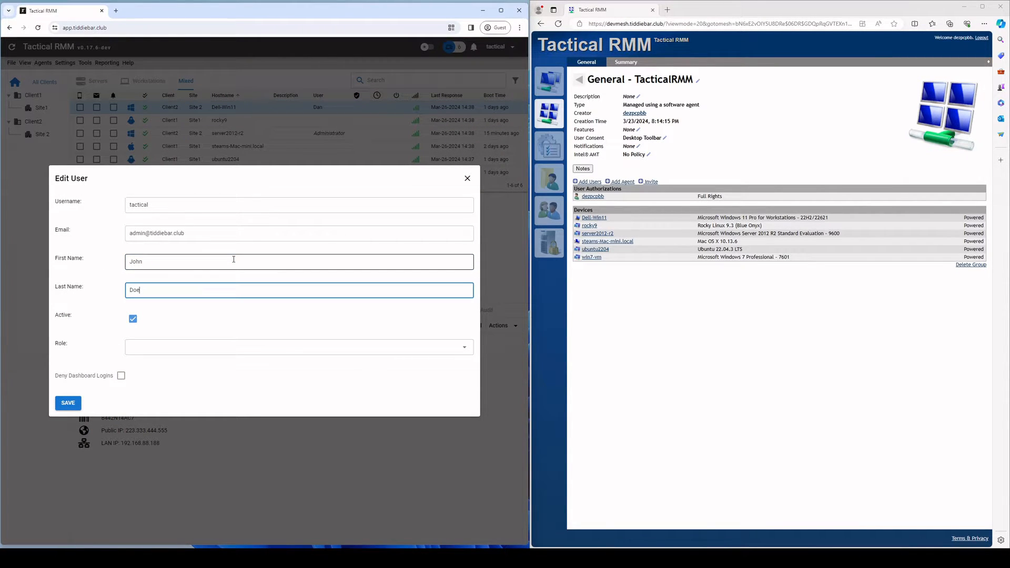
{"action": "left_click", "coordinate": [69, 402]}
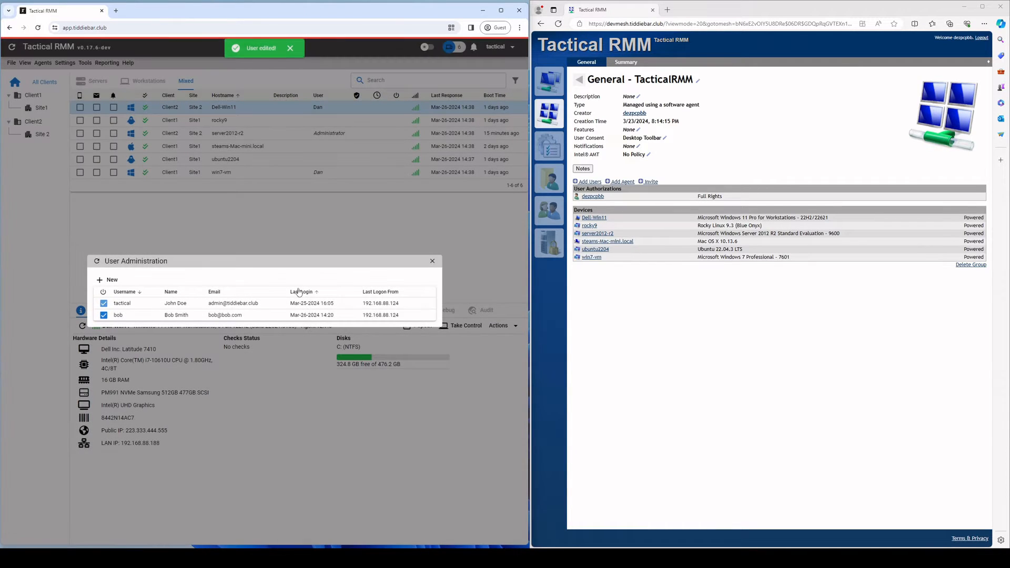
{"action": "left_click", "coordinate": [698, 348]}
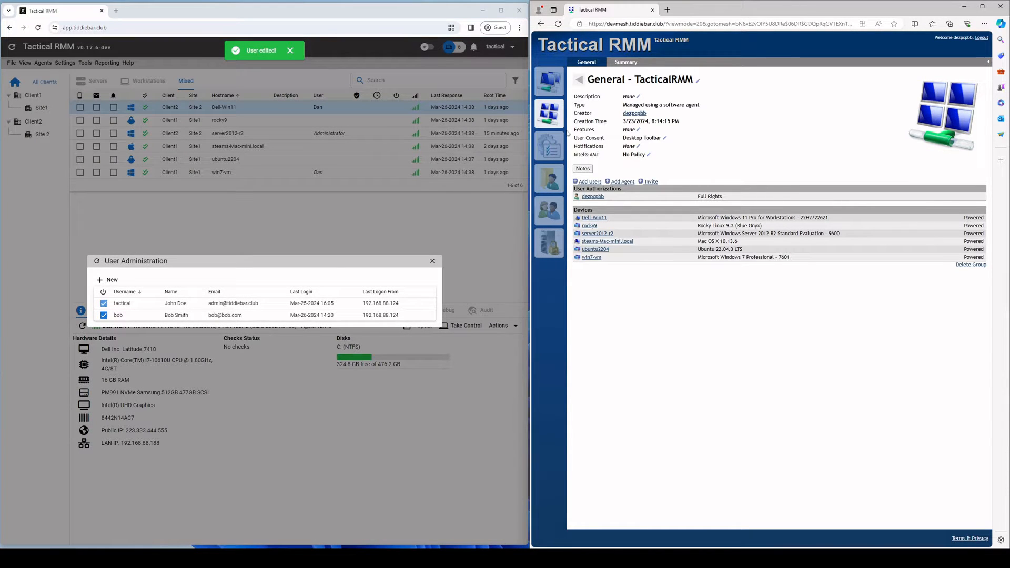
{"action": "left_click", "coordinate": [549, 210]}
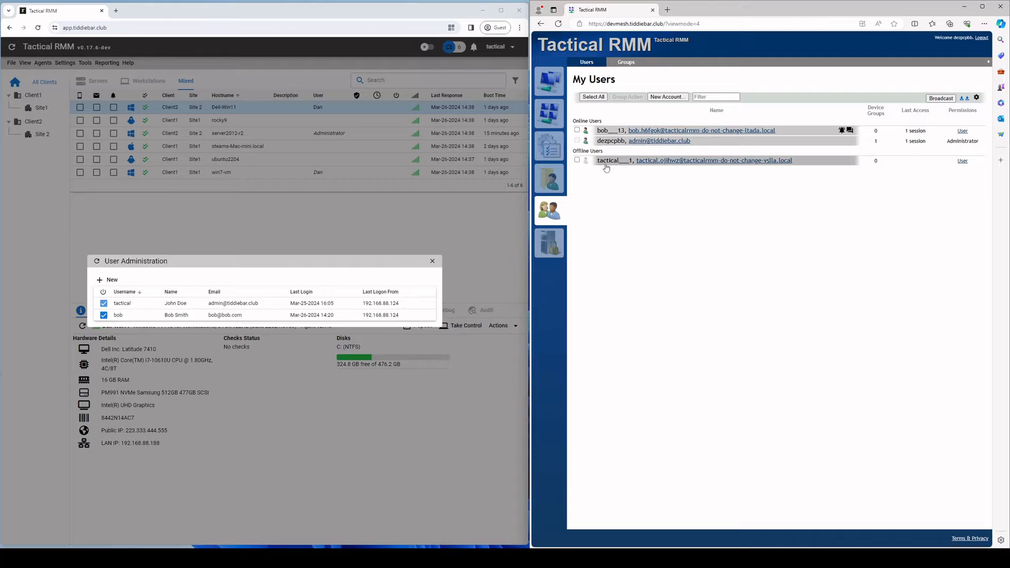
{"action": "left_click", "coordinate": [605, 164]}
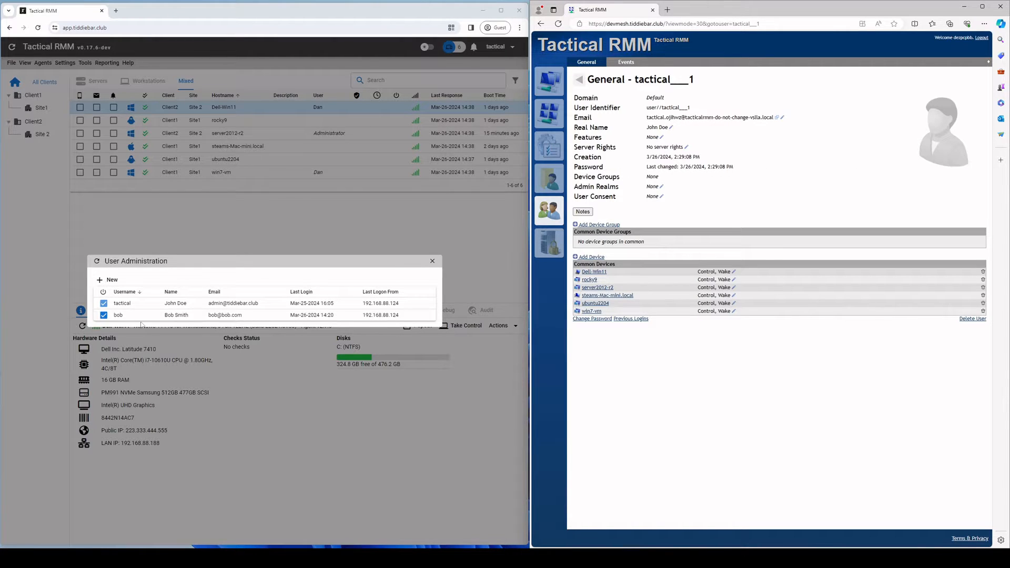
Step: Clear the first user's first and last name and save it blank
{"action": "right_click", "coordinate": [158, 303]}
{"action": "left_click", "coordinate": [179, 310]}
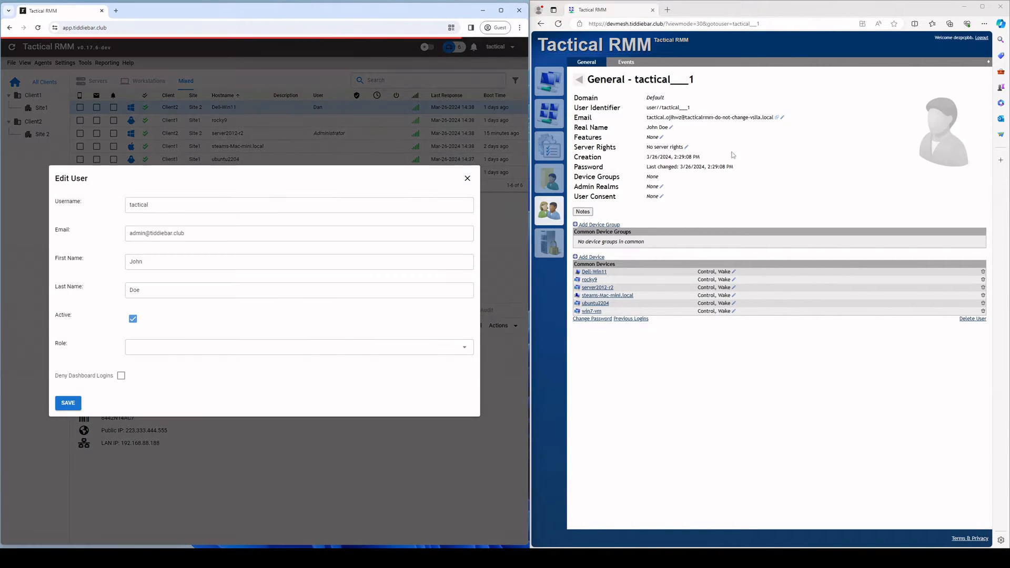
{"action": "left_click_drag", "start_coordinate": [143, 262], "coordinate": [90, 242]}
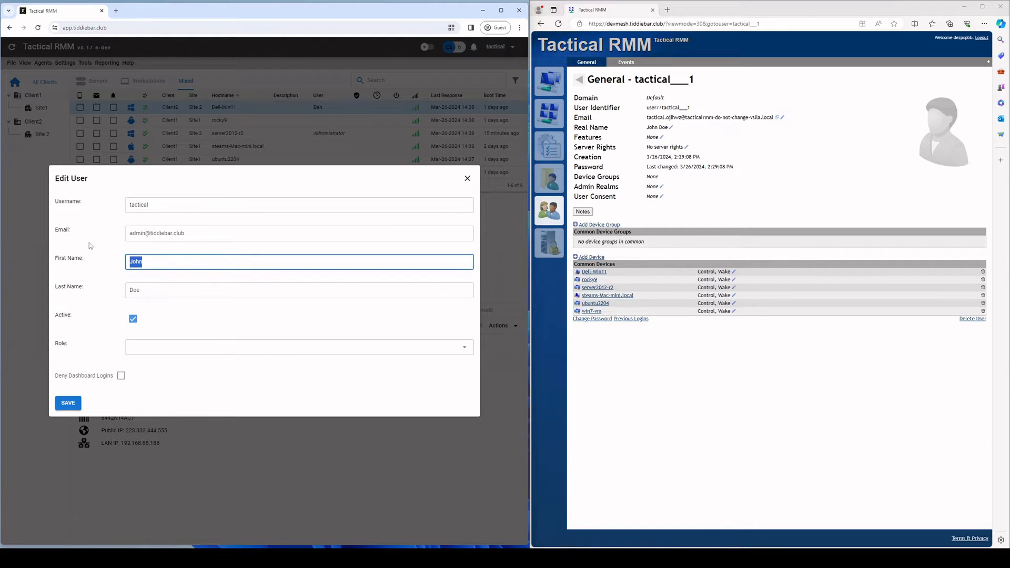
{"action": "key", "text": "BackSpace"}
{"action": "left_click", "coordinate": [141, 290]}
{"action": "key", "text": "BackSpace"}
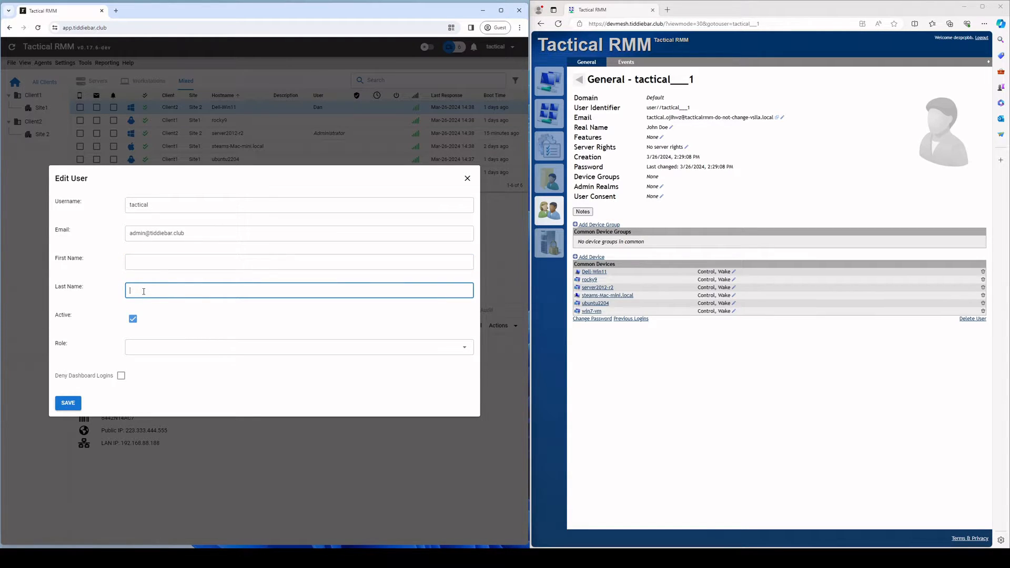
{"action": "left_click", "coordinate": [68, 403]}
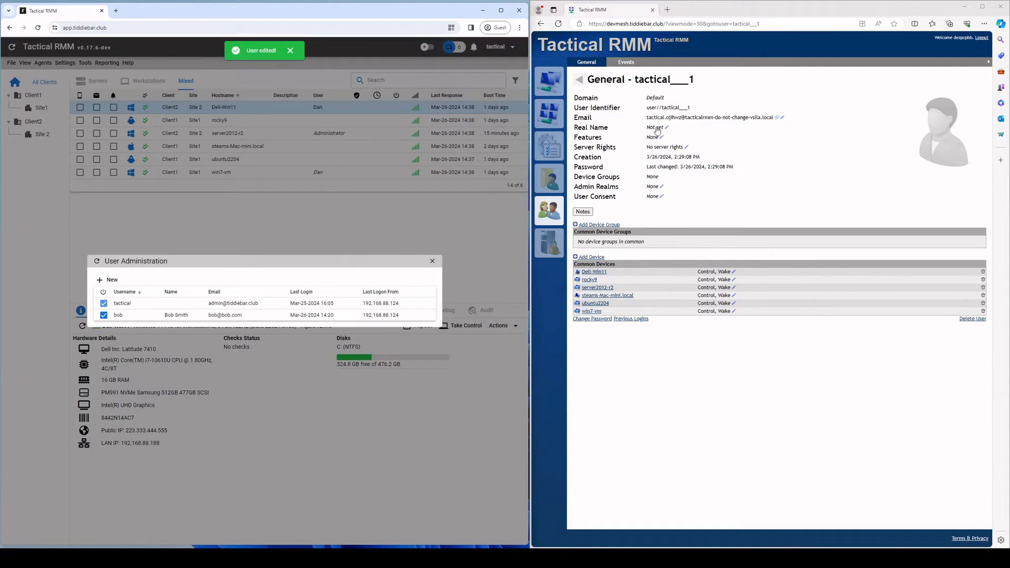
Step: Re-enter the first user's first and last name and save
{"action": "right_click", "coordinate": [141, 305]}
{"action": "left_click", "coordinate": [158, 319]}
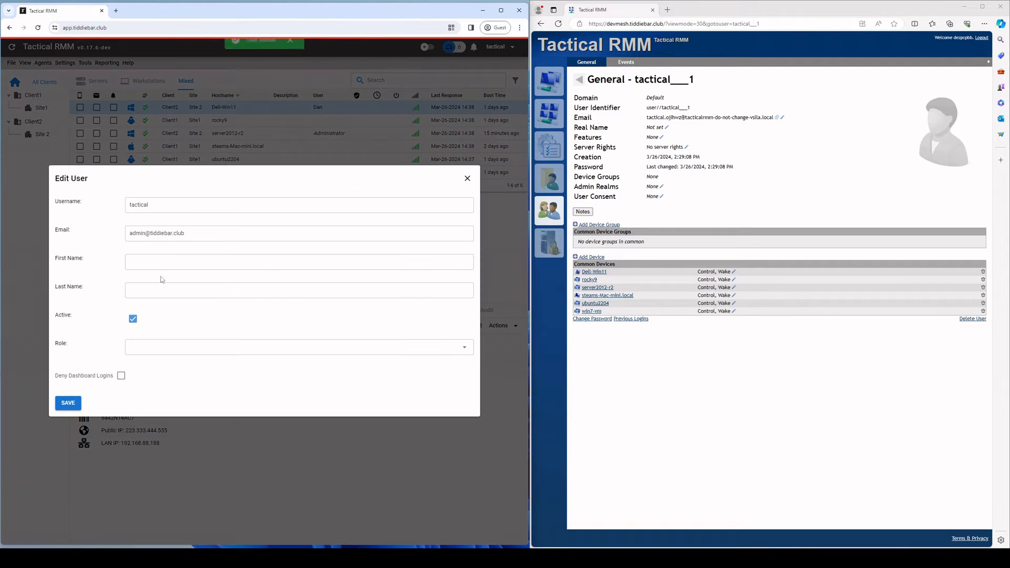
{"action": "left_click", "coordinate": [205, 259]}
{"action": "type", "text": "Johm"}
{"action": "key", "text": "Tab"}
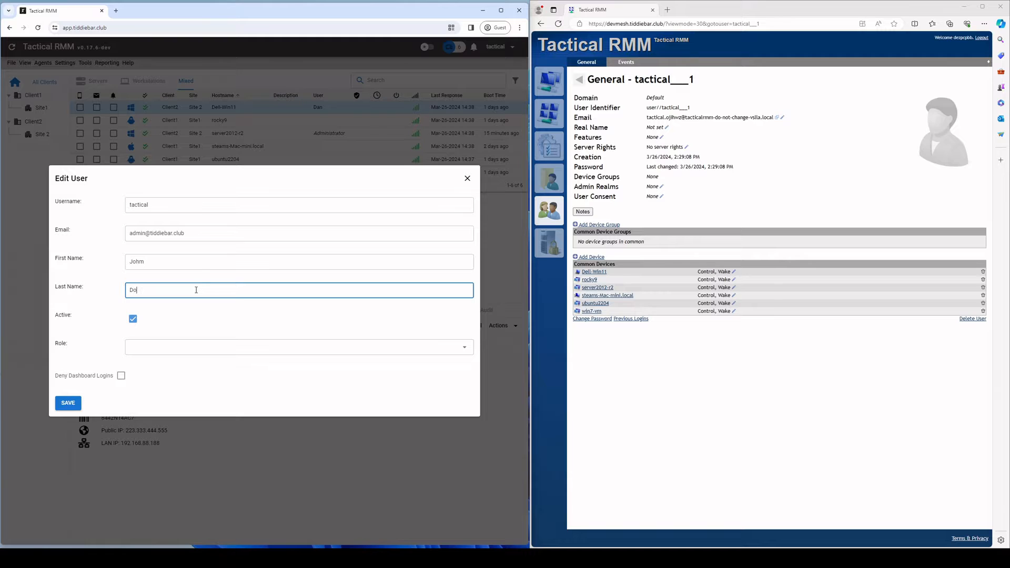
{"action": "double_click", "coordinate": [181, 262]}
{"action": "type", "text": "John"}
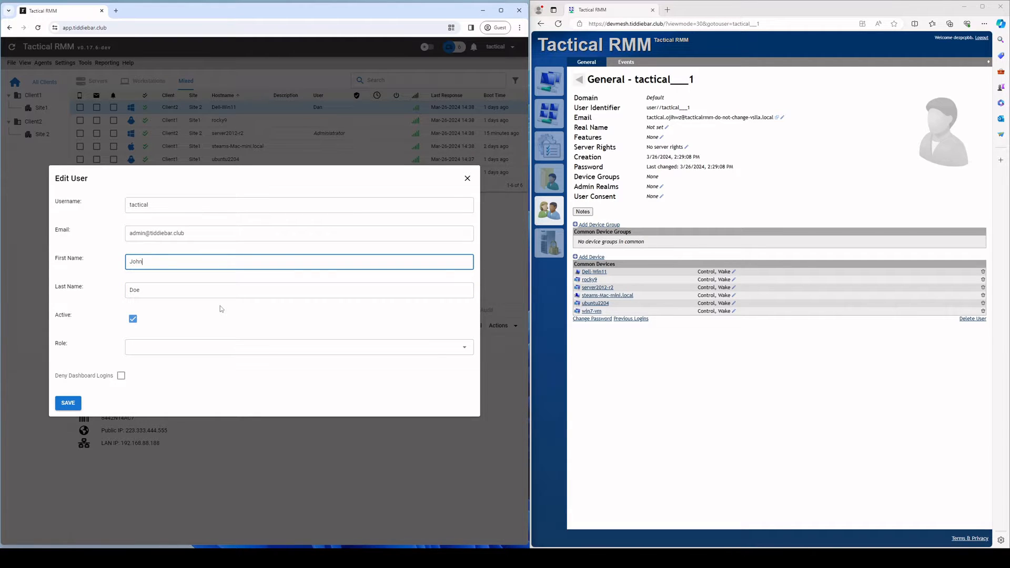
{"action": "left_click", "coordinate": [79, 406]}
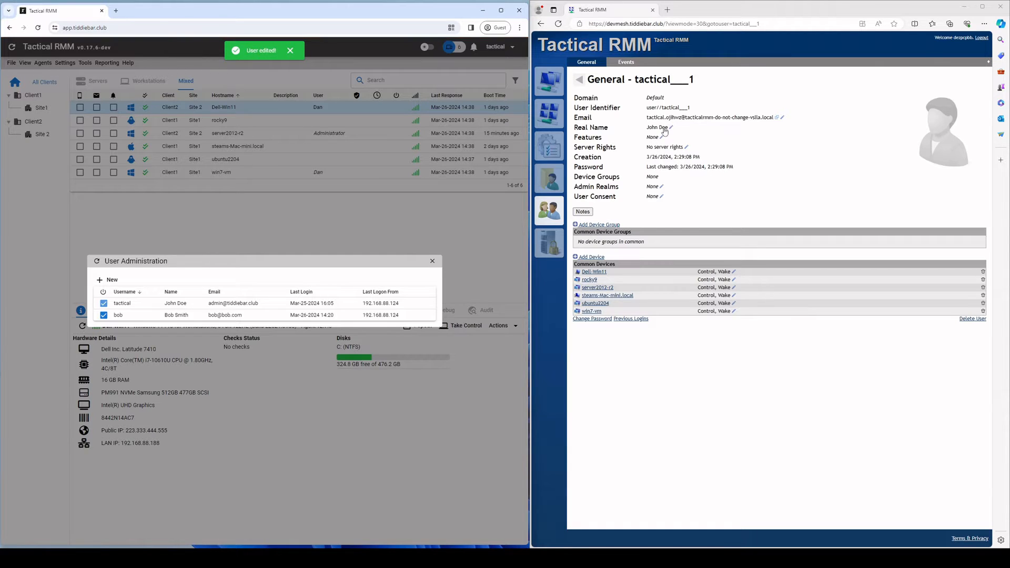
Step: Close User Administration and open a Take Control window for Dell-Win11
{"action": "left_click", "coordinate": [276, 241]}
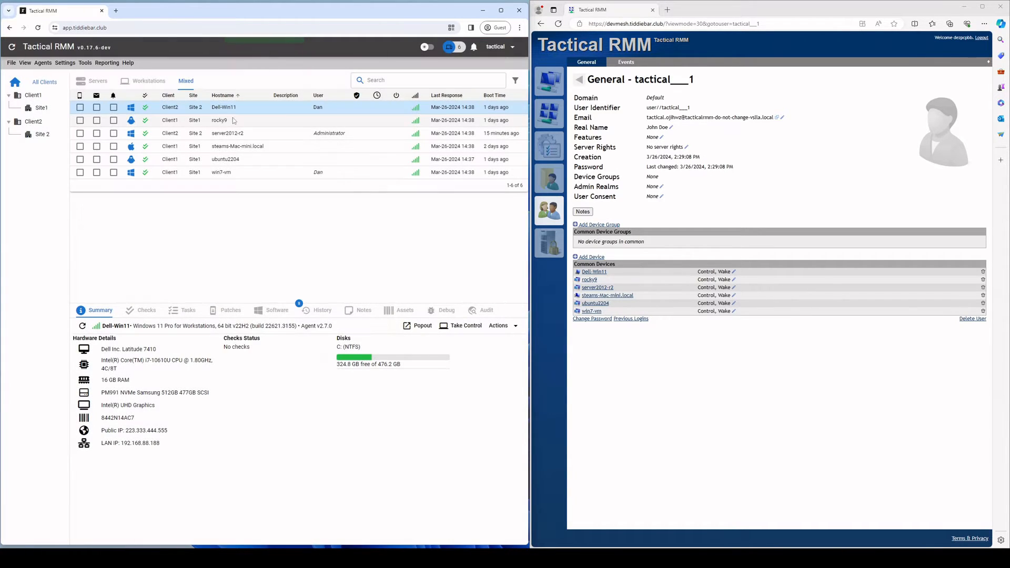
{"action": "right_click", "coordinate": [224, 107]}
{"action": "left_click", "coordinate": [249, 138]}
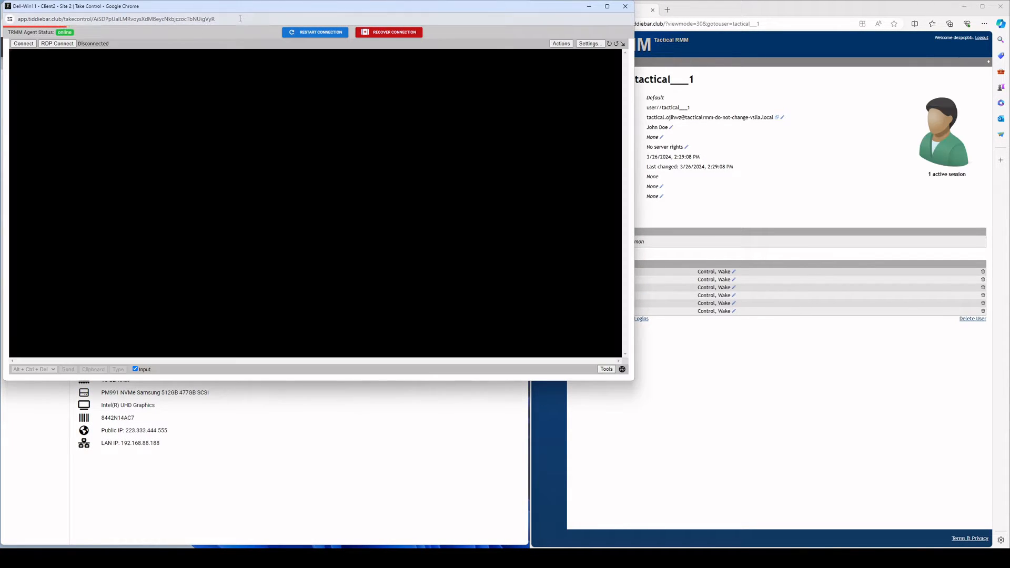
Step: Connect to Dell-Win11 to view the user's name in the sharing notice, then disconnect and close
{"action": "left_click", "coordinate": [606, 7]}
{"action": "left_click", "coordinate": [21, 40]}
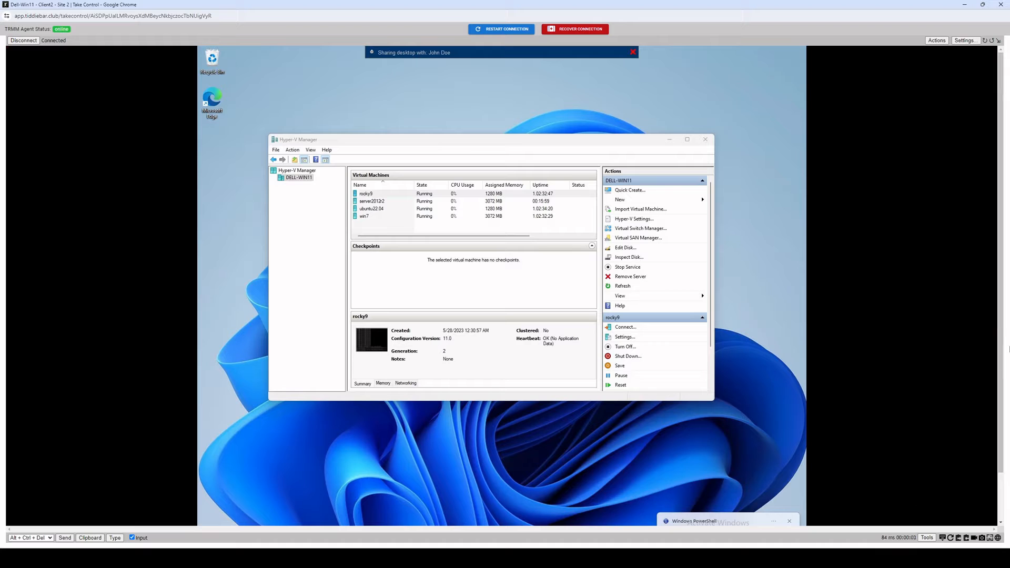
{"action": "left_click_drag", "start_coordinate": [1001, 350], "coordinate": [1001, 387]}
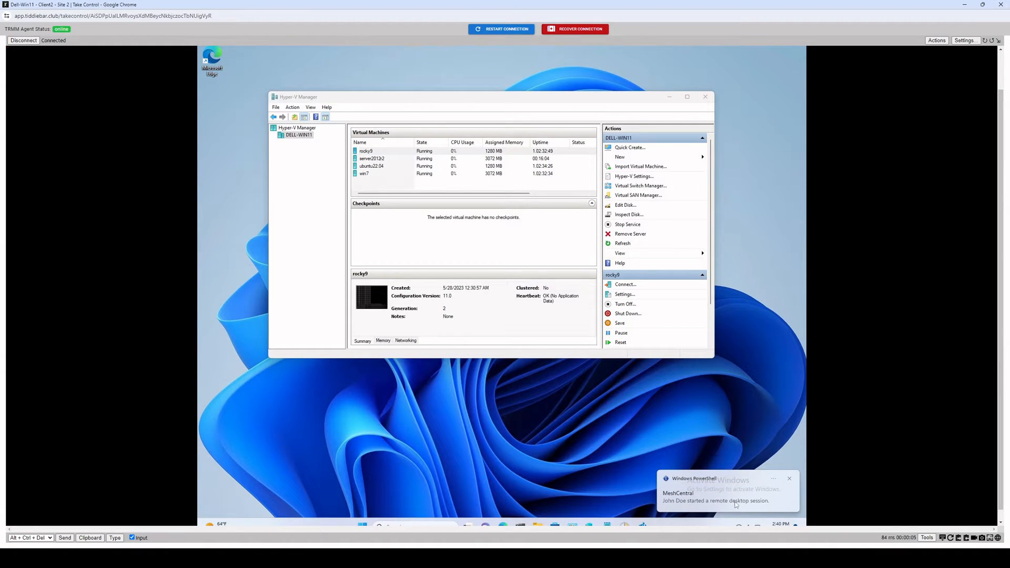
{"action": "left_click_drag", "start_coordinate": [1001, 142], "coordinate": [998, 101]}
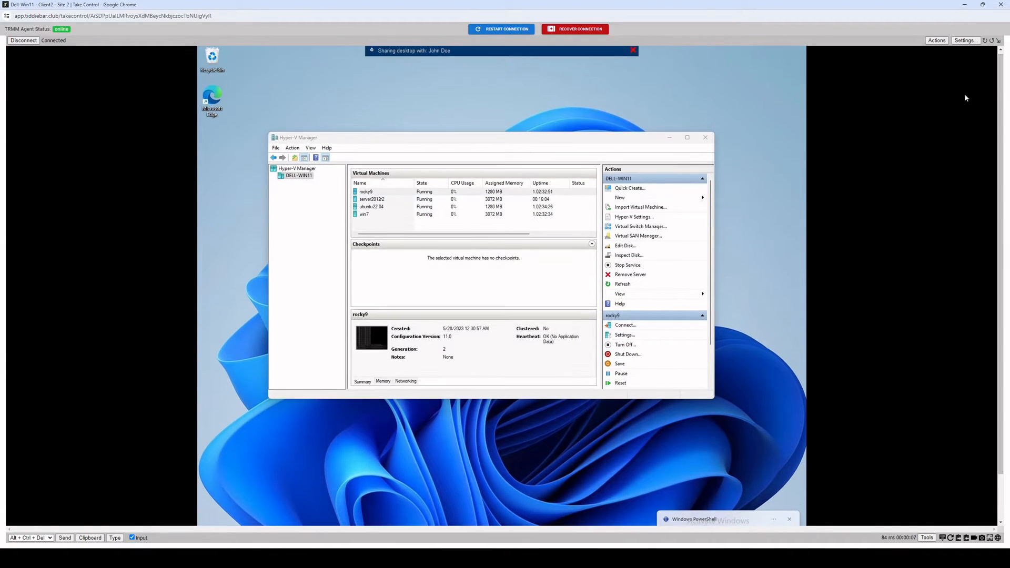
{"action": "left_click", "coordinate": [23, 40]}
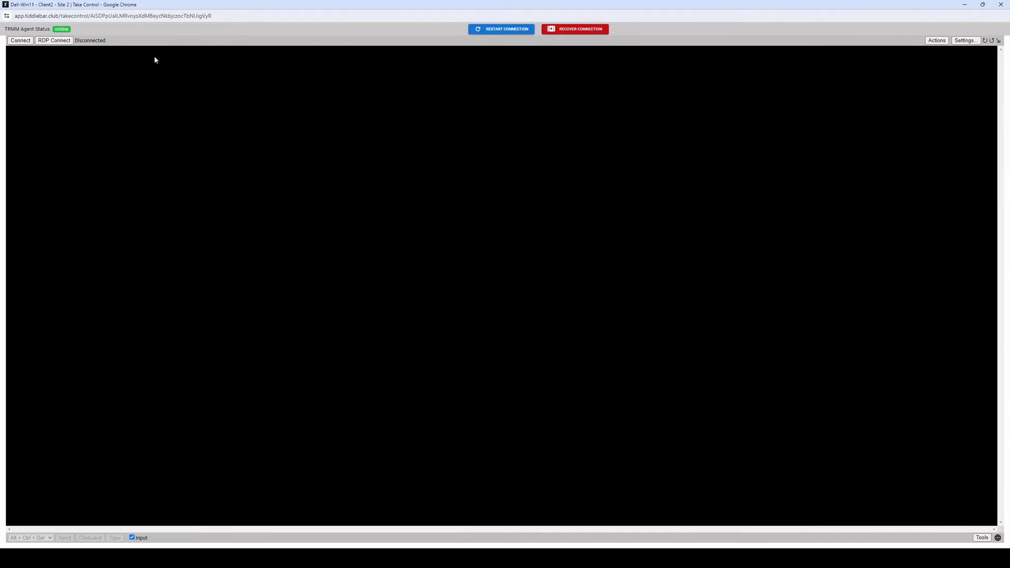
{"action": "left_click", "coordinate": [1001, 5]}
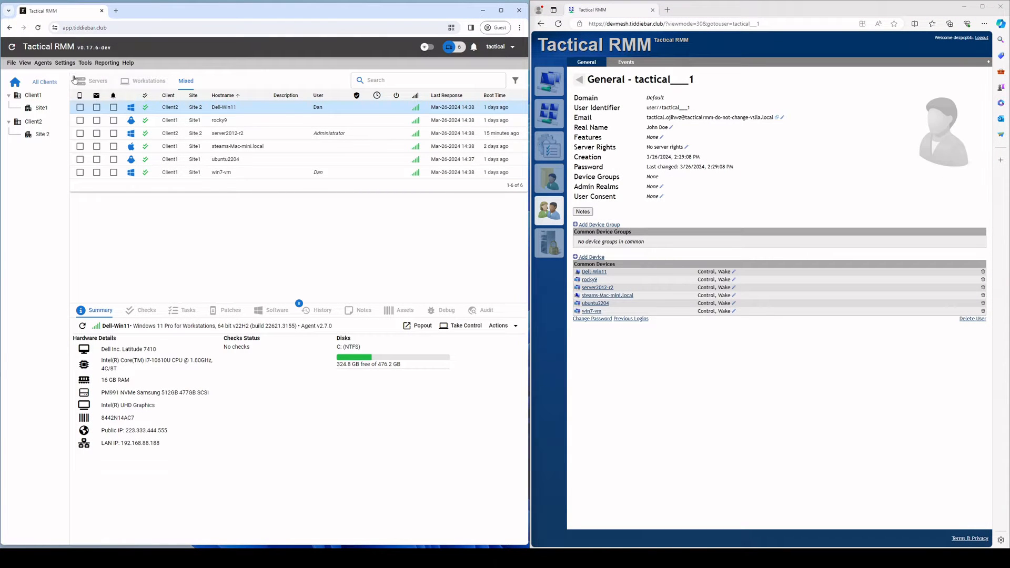
Step: Save Amidaware Inc. as the MeshCentral Company Name in Global Settings, then open Dell-Win11's Take Control window
{"action": "left_click", "coordinate": [66, 63]}
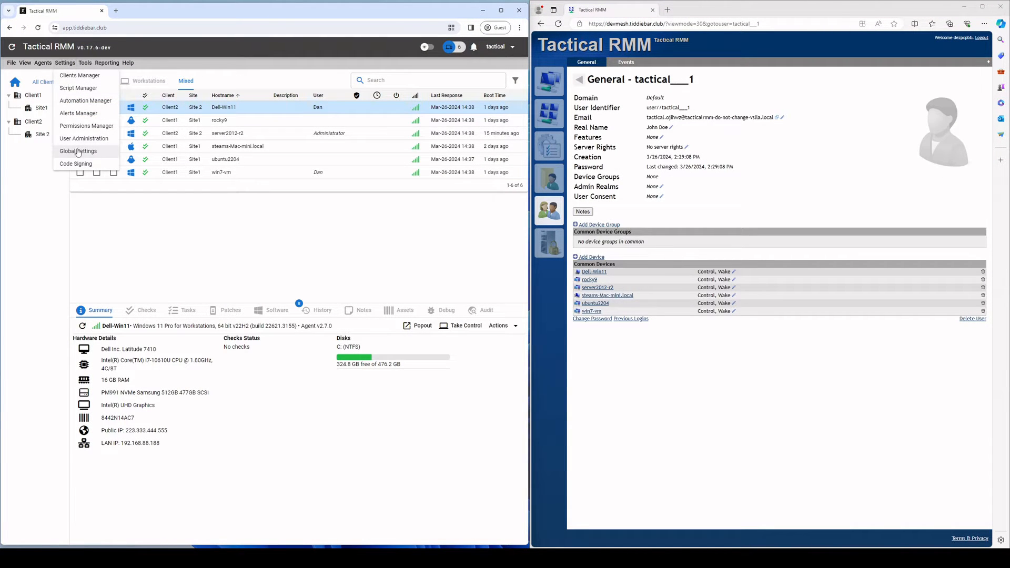
{"action": "left_click", "coordinate": [70, 152]}
{"action": "left_click", "coordinate": [139, 162]}
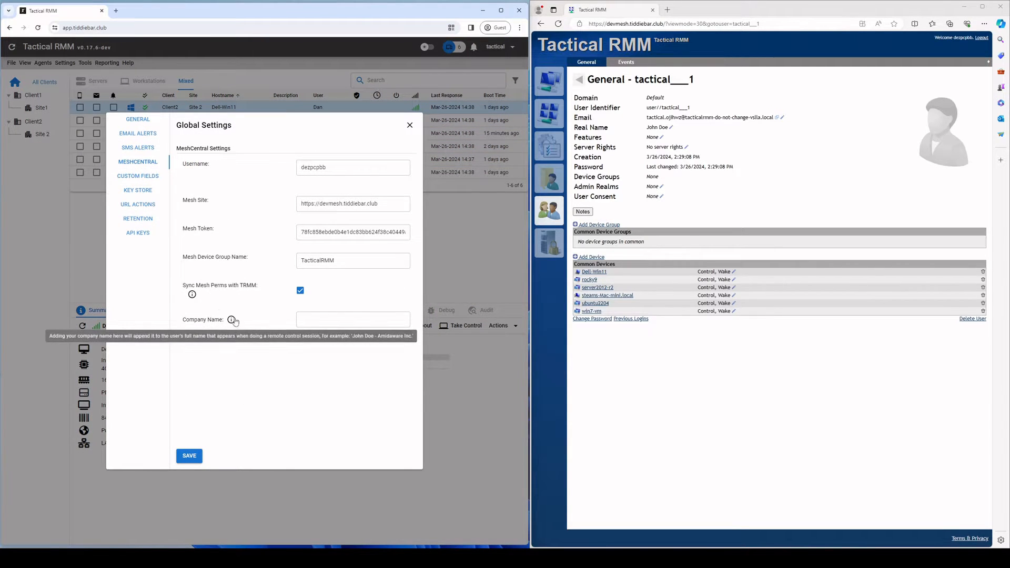
{"action": "mouse_move", "coordinate": [231, 321]}
{"action": "left_click", "coordinate": [341, 324]}
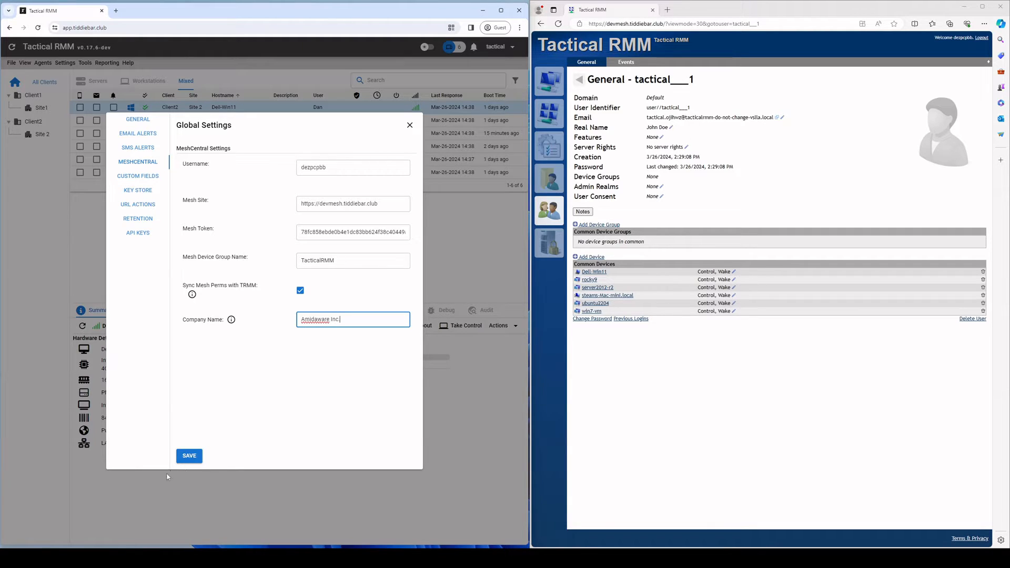
{"action": "left_click", "coordinate": [189, 456]}
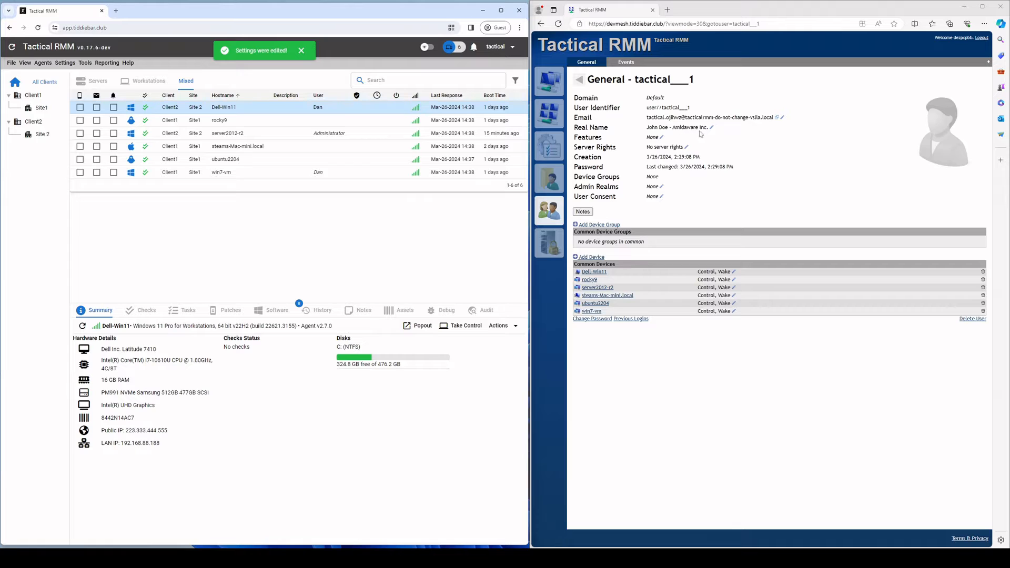
{"action": "right_click", "coordinate": [216, 105]}
{"action": "left_click", "coordinate": [239, 142]}
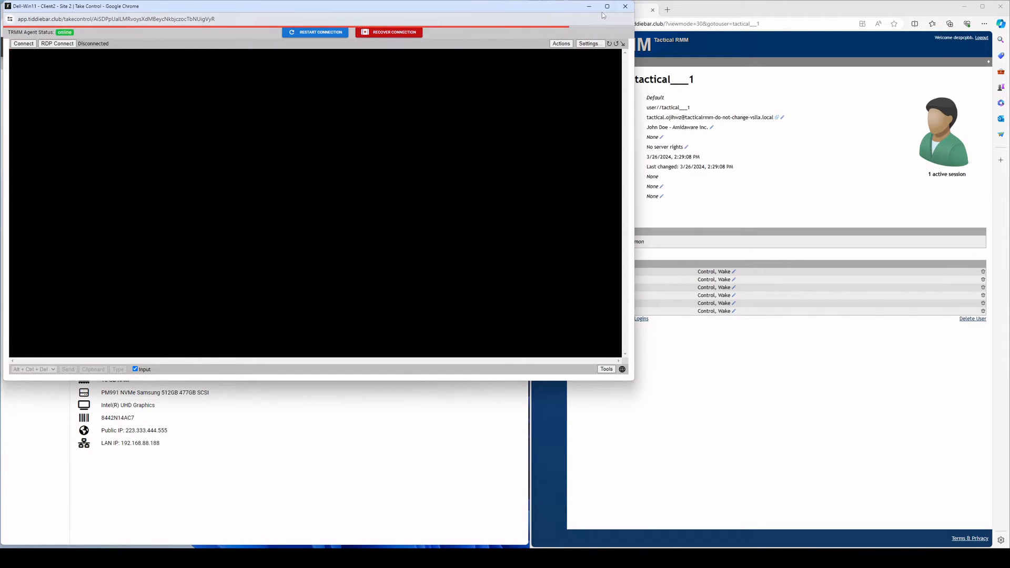
Step: Connect maximised to Dell-Win11, view the Amidaware Inc. sharing notice, then disconnect and close
{"action": "double_click", "coordinate": [336, 7]}
{"action": "left_click", "coordinate": [21, 41]}
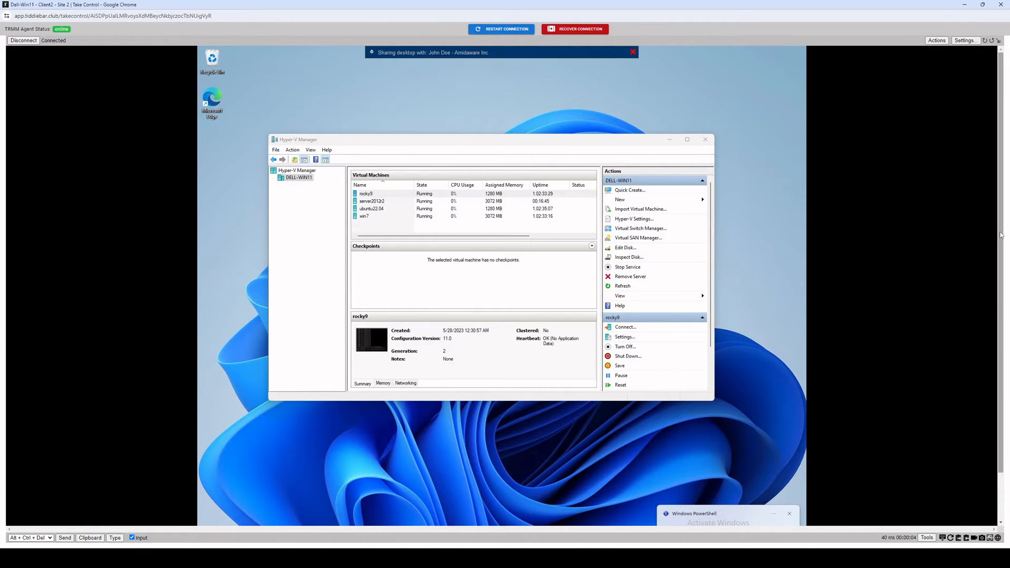
{"action": "left_click_drag", "start_coordinate": [1000, 227], "coordinate": [1000, 265]}
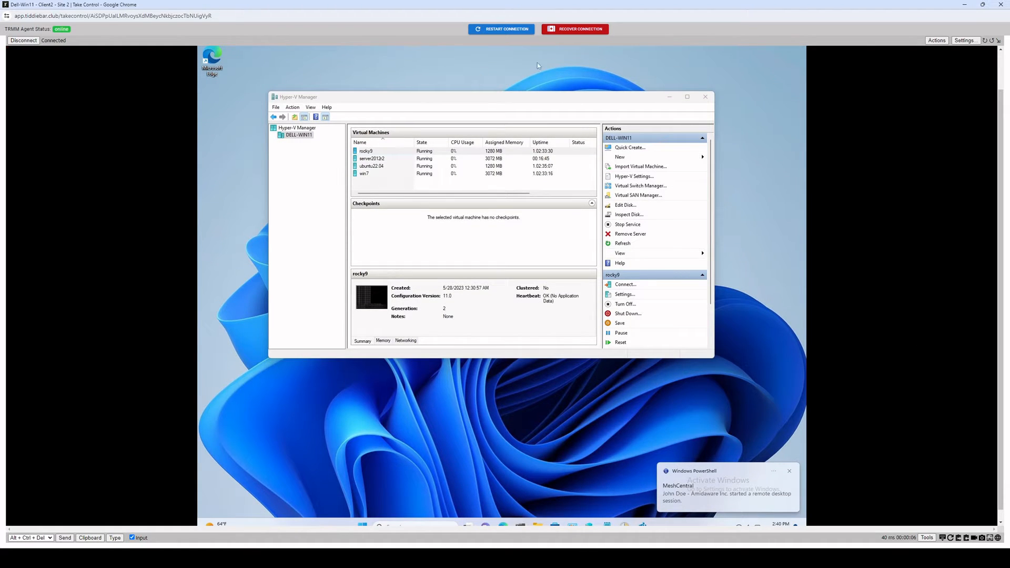
{"action": "left_click", "coordinate": [18, 42]}
{"action": "left_click", "coordinate": [999, 13]}
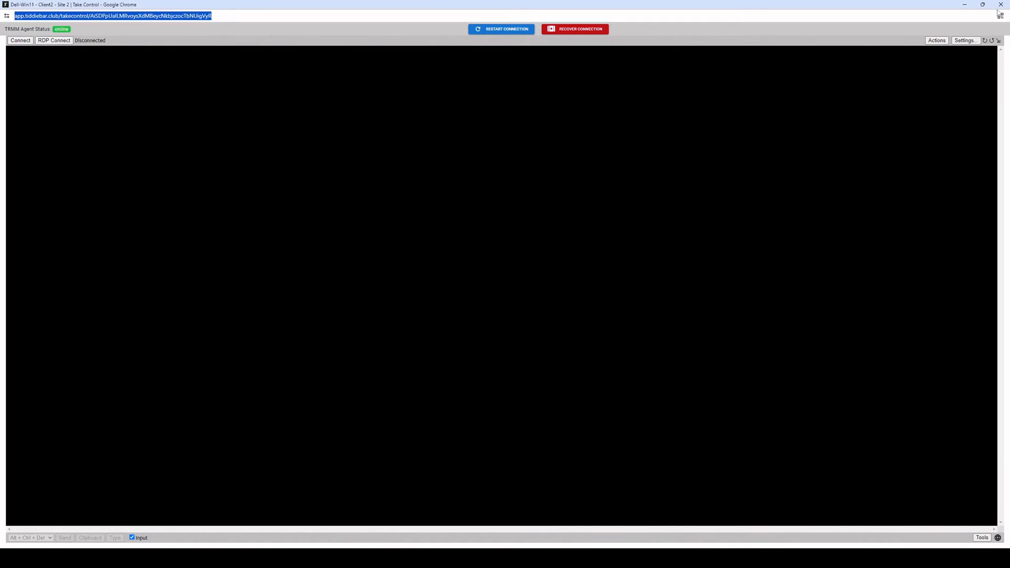
{"action": "left_click", "coordinate": [1000, 5]}
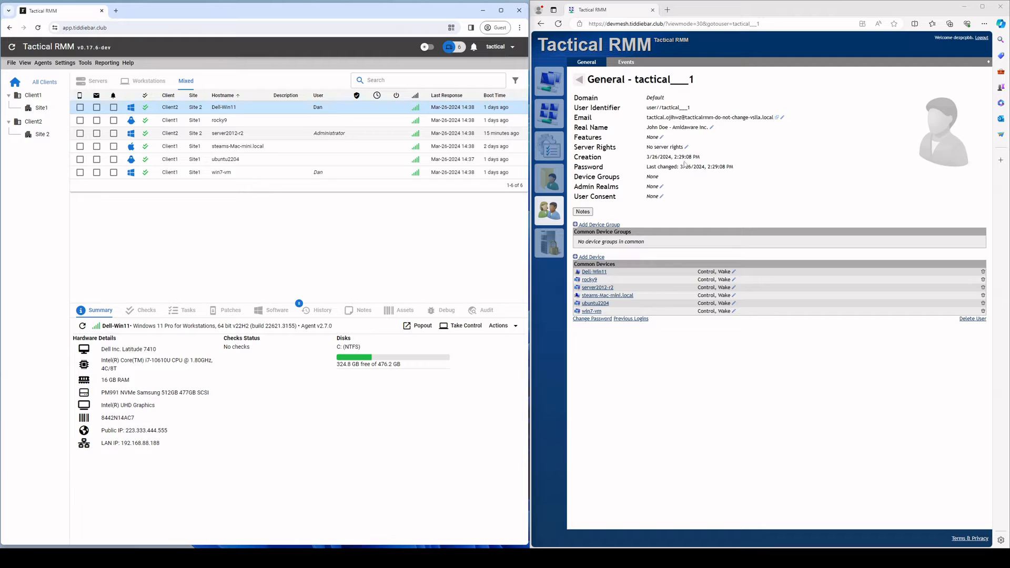
Step: Delete Amidaware Inc. from the MeshCentral Company Name field in Global Settings and save
{"action": "left_click", "coordinate": [65, 62]}
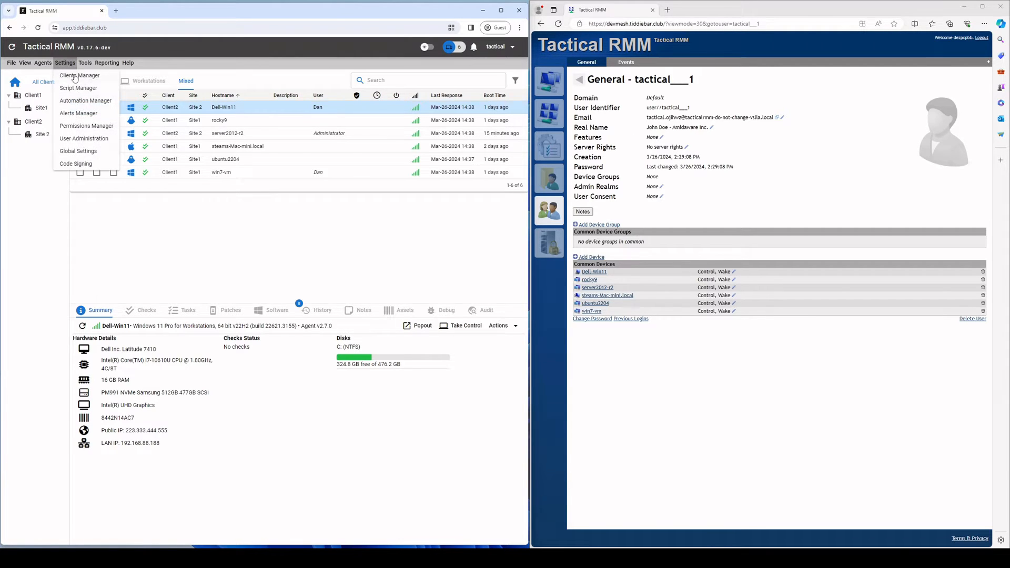
{"action": "left_click", "coordinate": [83, 158]}
{"action": "left_click", "coordinate": [137, 147]}
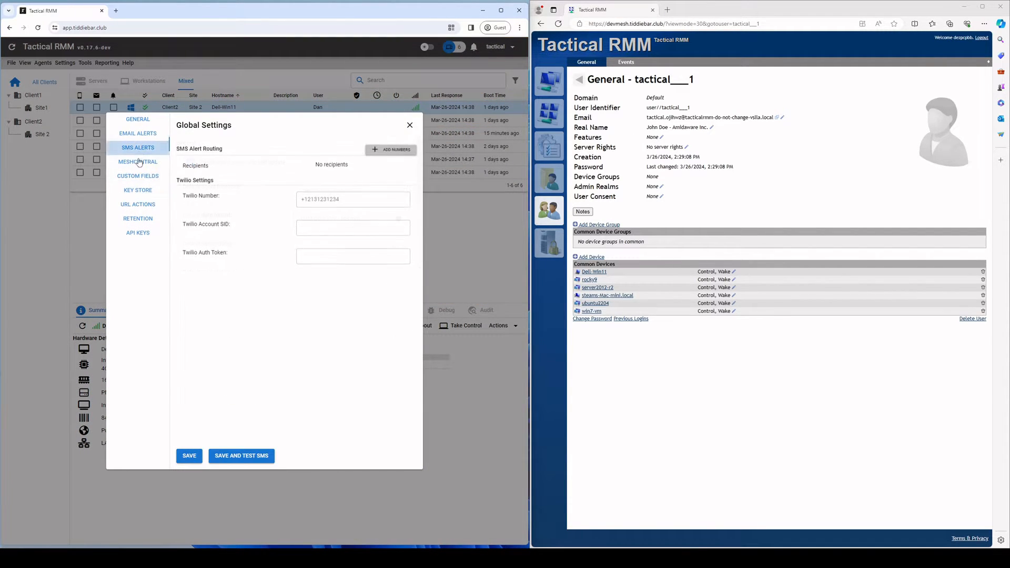
{"action": "left_click", "coordinate": [137, 162]}
{"action": "left_click_drag", "start_coordinate": [344, 320], "coordinate": [270, 314]}
{"action": "key", "text": "BackSpace"}
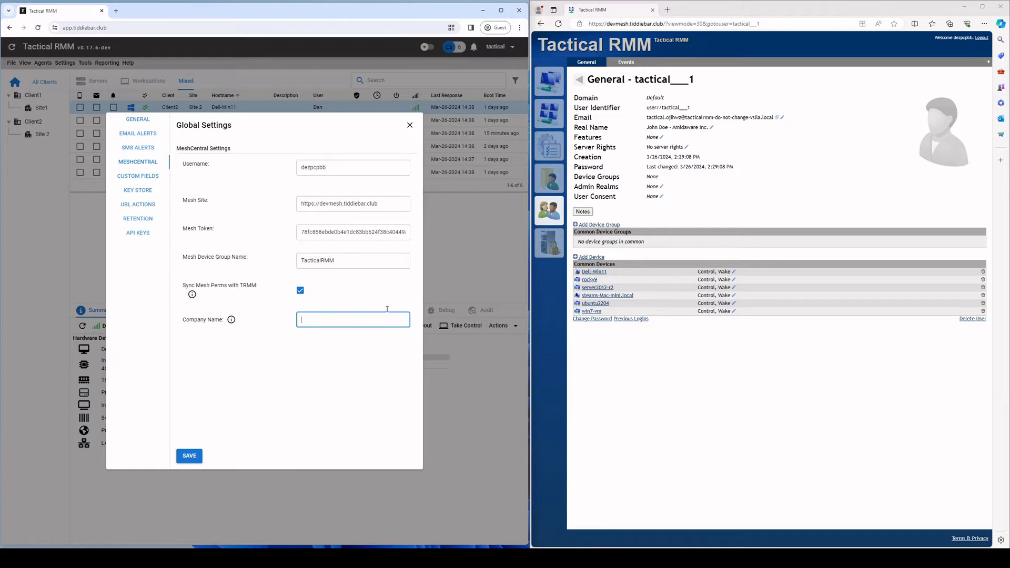
{"action": "left_click", "coordinate": [190, 456]}
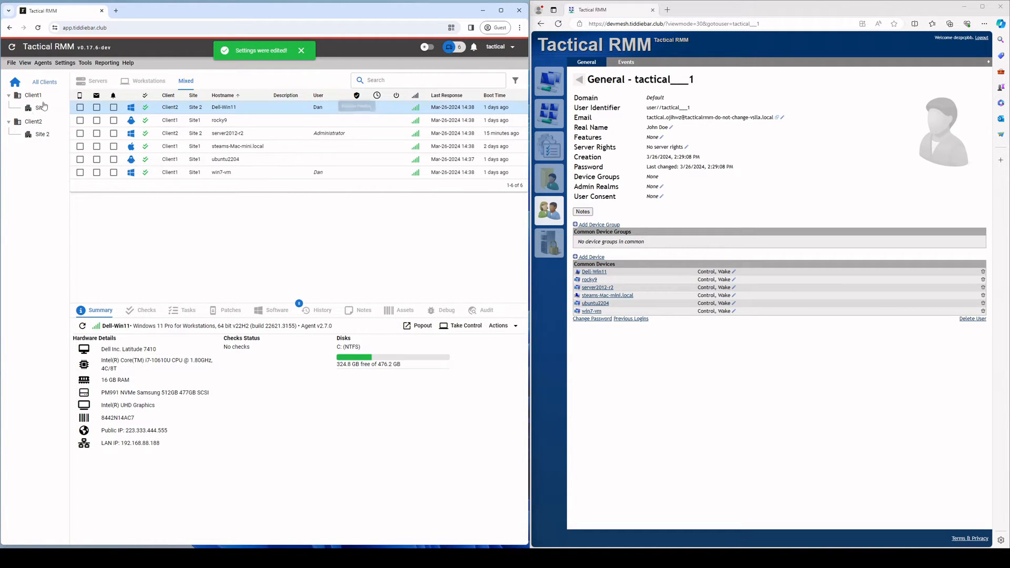
{"action": "left_click", "coordinate": [65, 63]}
Step: Delete the first user's last name in User Administration and save
{"action": "left_click", "coordinate": [84, 138]}
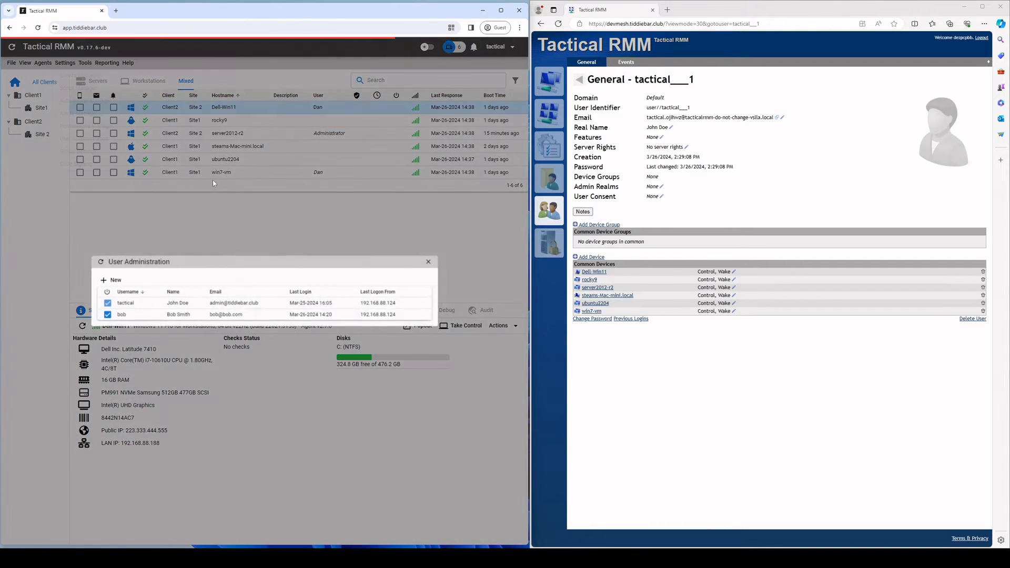
{"action": "right_click", "coordinate": [164, 314]}
{"action": "left_click", "coordinate": [184, 327]}
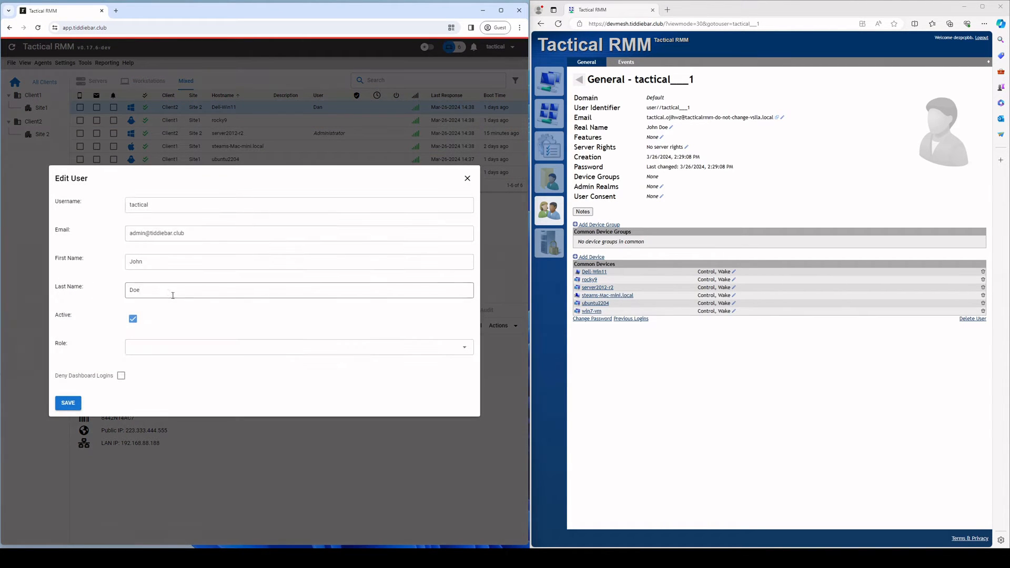
{"action": "left_click_drag", "start_coordinate": [171, 294], "coordinate": [106, 284]}
{"action": "key", "text": "BackSpace"}
{"action": "left_click", "coordinate": [67, 402]}
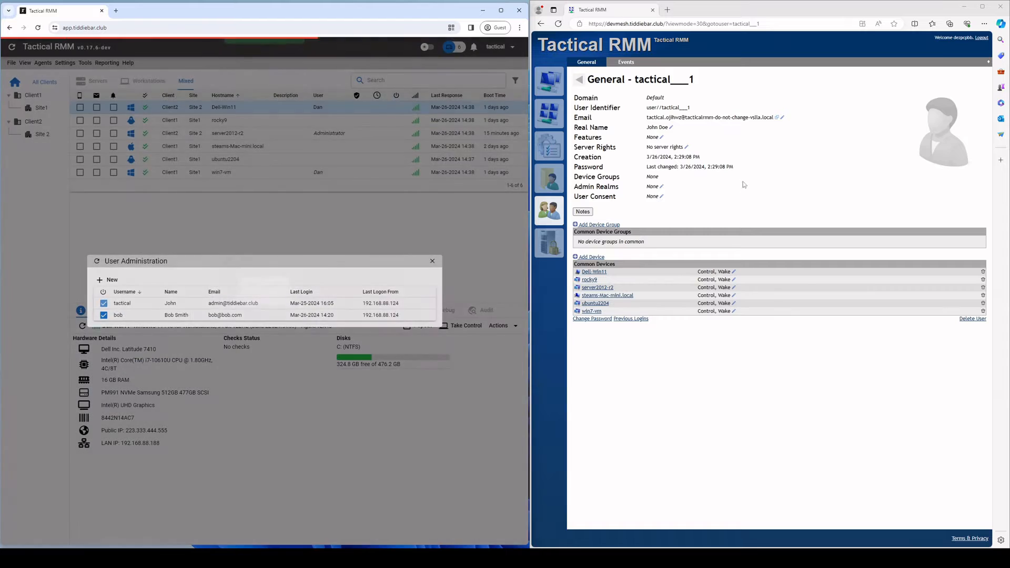
Step: Delete the admin user's first name, save, and go to Global Settings
{"action": "right_click", "coordinate": [184, 309]}
{"action": "left_click", "coordinate": [204, 310]}
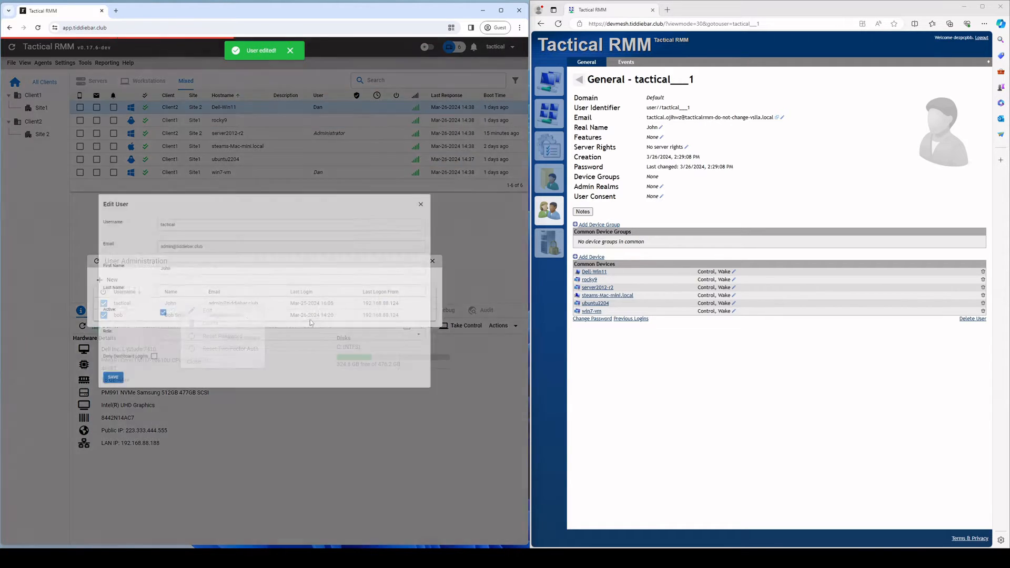
{"action": "left_click_drag", "start_coordinate": [169, 263], "coordinate": [128, 262]}
{"action": "key", "text": "BackSpace"}
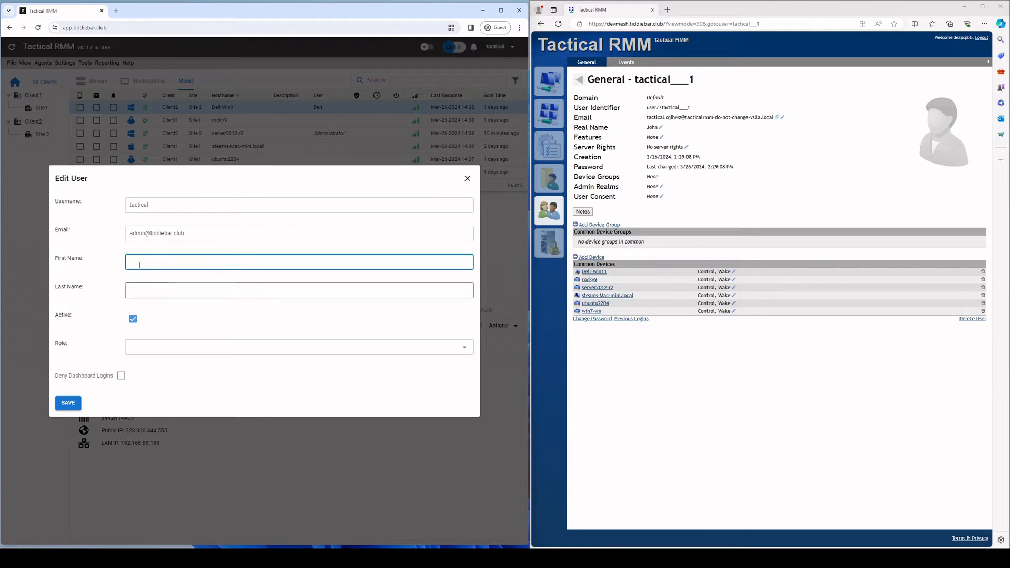
{"action": "left_click", "coordinate": [72, 405]}
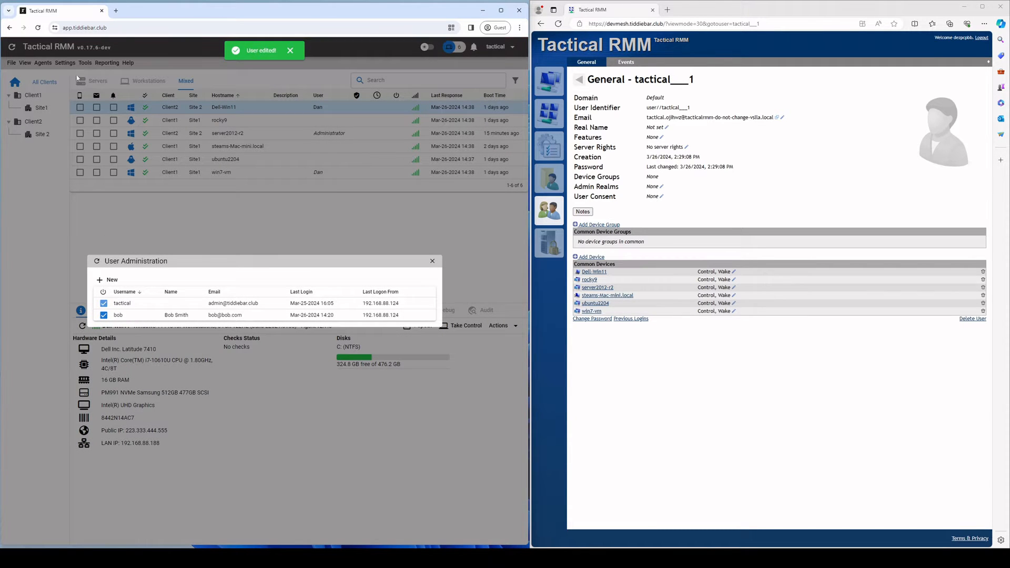
{"action": "left_click", "coordinate": [364, 159]}
{"action": "left_click", "coordinate": [64, 62]}
{"action": "left_click", "coordinate": [79, 151]}
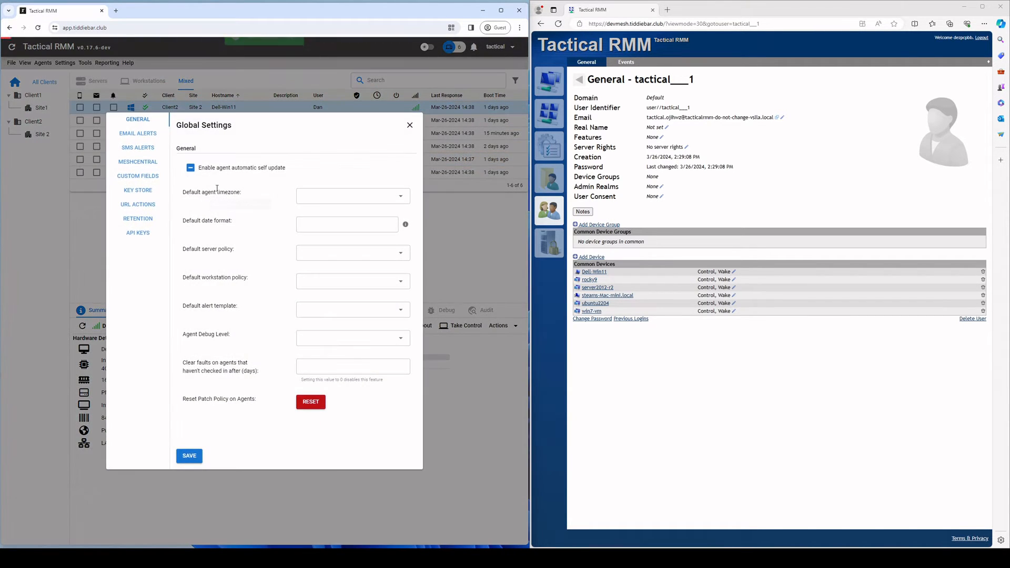
Step: Enter 'Amidaware Inc.' as the MeshCentral company name and save the global settings
{"action": "left_click", "coordinate": [138, 162]}
{"action": "left_click", "coordinate": [361, 321]}
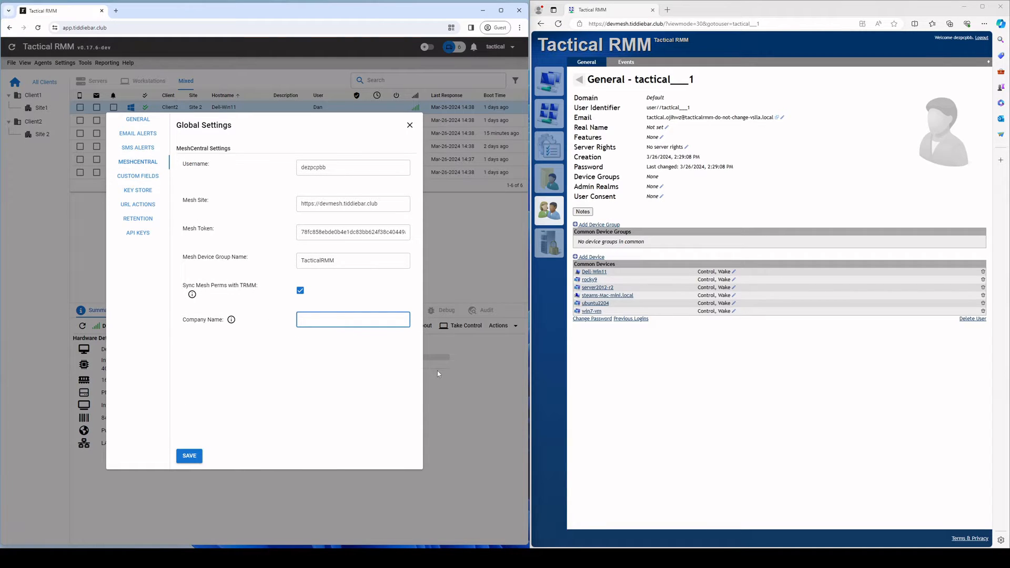
{"action": "type", "text": "Amidaware Inc."}
{"action": "left_click", "coordinate": [199, 459]}
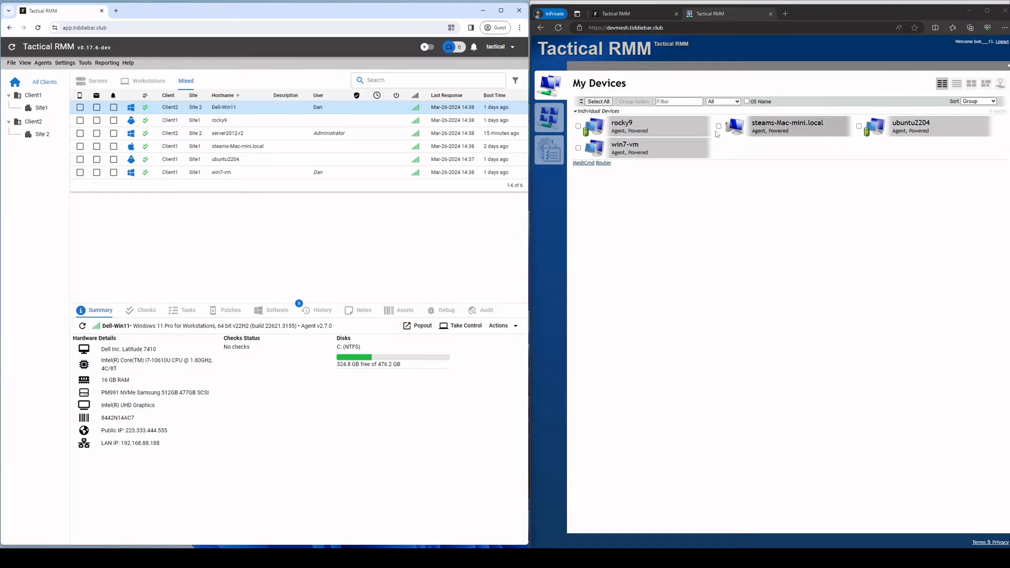
Step: Remove Site1 from the mesh123 role's Allowed Sites in Permissions Manager and save the role
{"action": "left_click", "coordinate": [65, 63]}
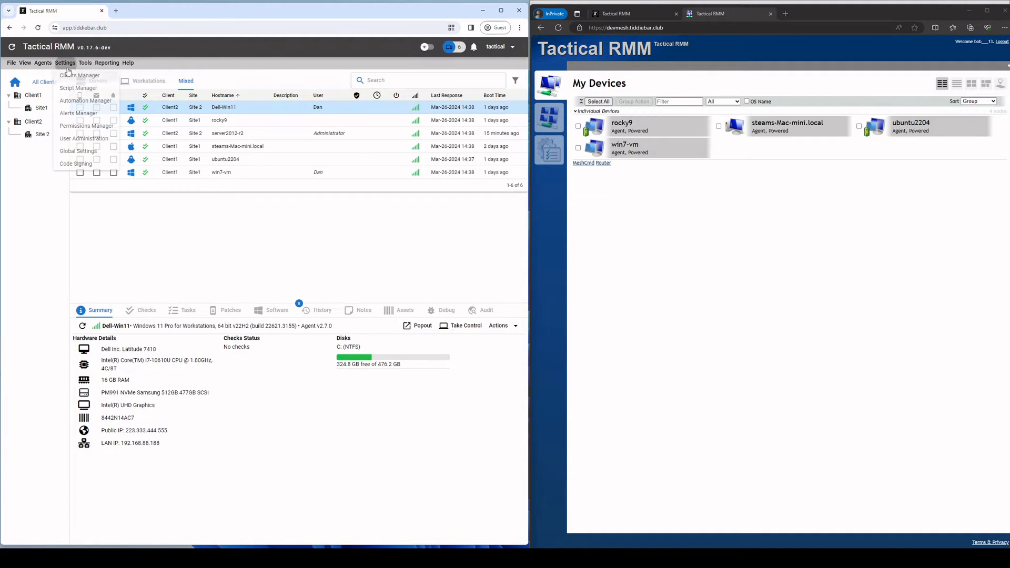
{"action": "left_click", "coordinate": [86, 125]}
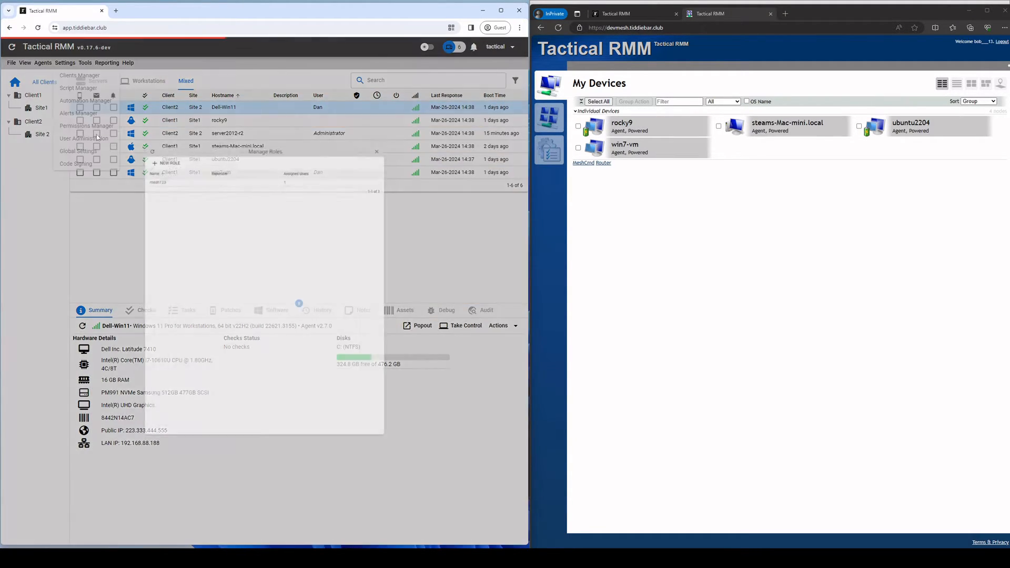
{"action": "right_click", "coordinate": [137, 147]}
{"action": "left_click", "coordinate": [167, 153]}
{"action": "scroll", "coordinate": [126, 453], "scroll_direction": "down", "scroll_amount": 3}
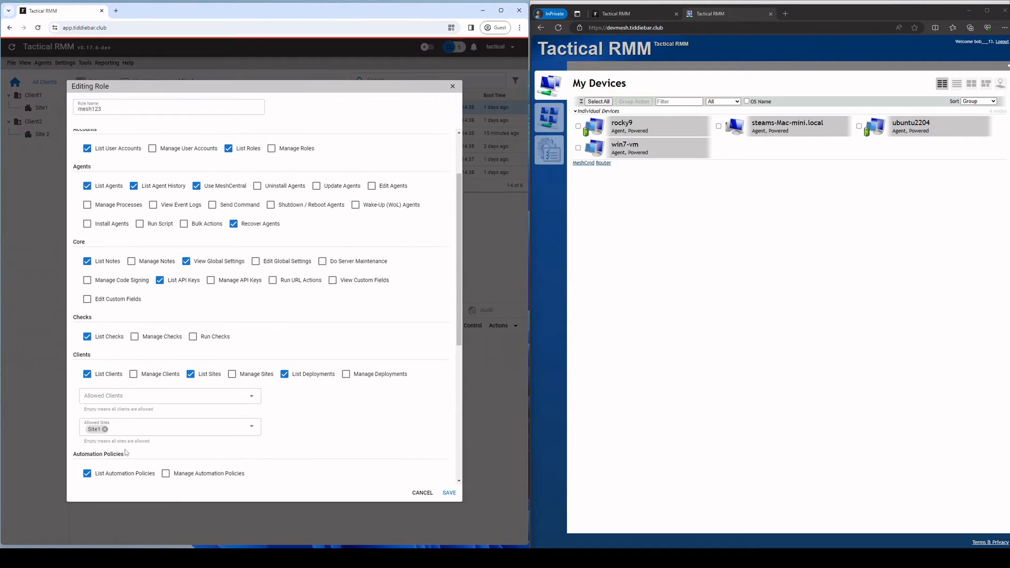
{"action": "left_click", "coordinate": [105, 430]}
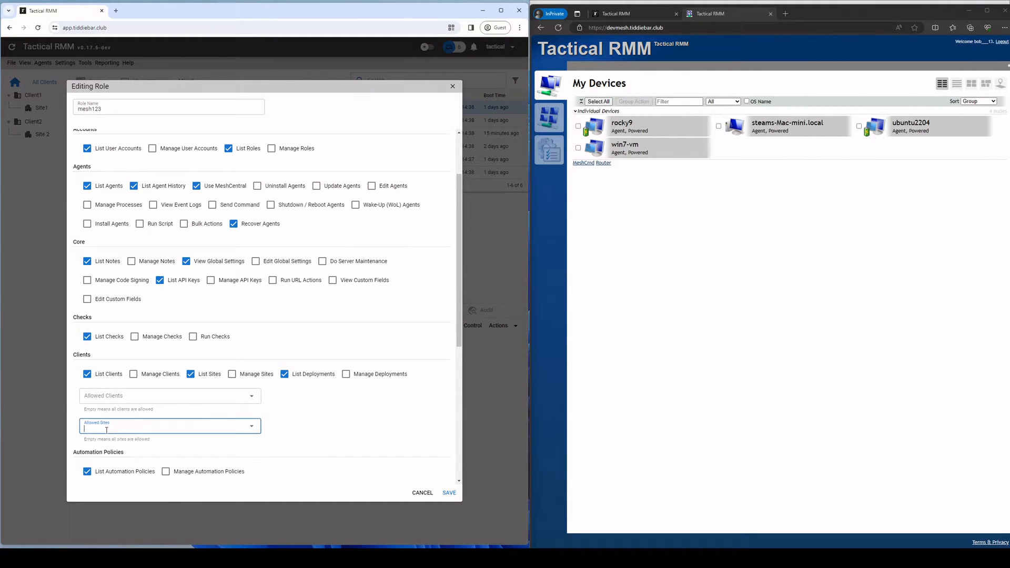
{"action": "scroll", "coordinate": [325, 420], "scroll_direction": "down", "scroll_amount": 2}
{"action": "left_click", "coordinate": [448, 493]}
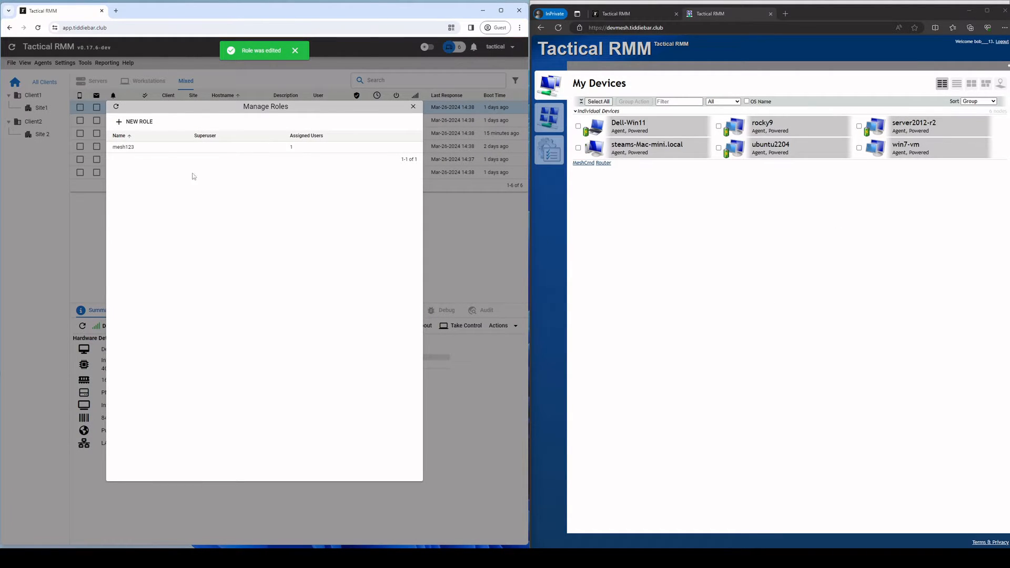
{"action": "left_click", "coordinate": [179, 157]}
Step: Review the empty Allowed Clients and Allowed Sites fields, which mean everything is allowed
{"action": "scroll", "coordinate": [280, 376], "scroll_direction": "down", "scroll_amount": 3}
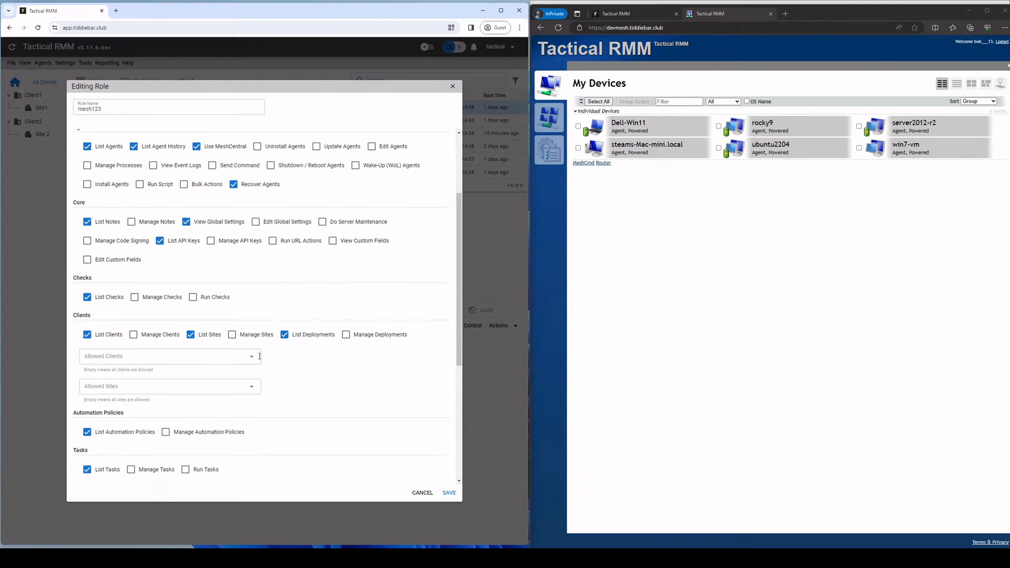
{"action": "left_click_drag", "start_coordinate": [87, 370], "coordinate": [147, 404]}
{"action": "left_click", "coordinate": [140, 403]}
{"action": "scroll", "coordinate": [126, 379], "scroll_direction": "up", "scroll_amount": 1}
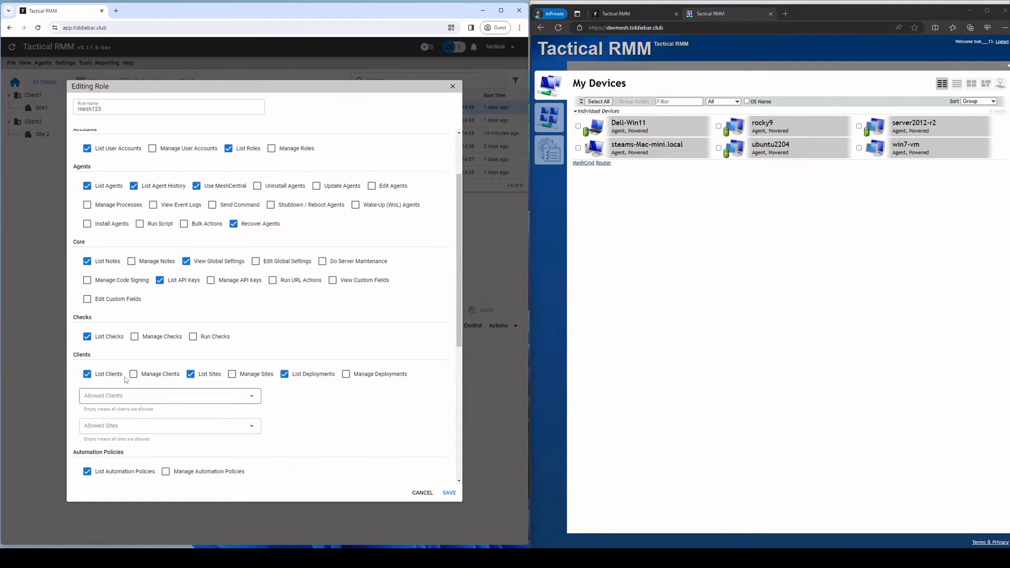
{"action": "scroll", "coordinate": [163, 417], "scroll_direction": "down", "scroll_amount": 1}
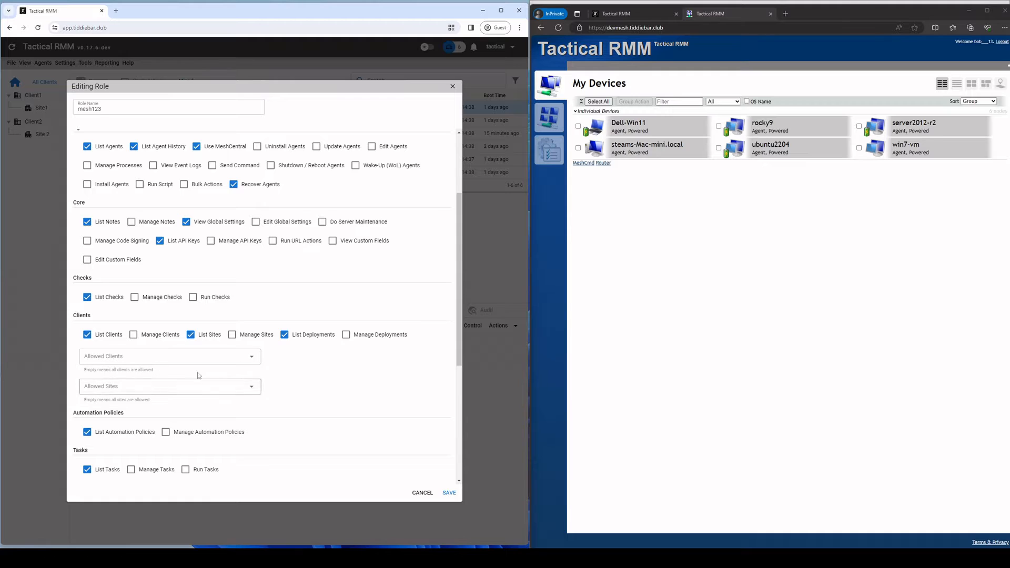
{"action": "scroll", "coordinate": [147, 359], "scroll_direction": "down", "scroll_amount": 3}
{"action": "scroll", "coordinate": [169, 362], "scroll_direction": "up", "scroll_amount": 5}
{"action": "scroll", "coordinate": [146, 351], "scroll_direction": "down", "scroll_amount": 2}
{"action": "left_click", "coordinate": [135, 370]}
{"action": "left_click_drag", "start_coordinate": [101, 371], "coordinate": [147, 371]}
{"action": "left_click", "coordinate": [152, 371]}
{"action": "left_click", "coordinate": [148, 371]}
Step: Restrict the mesh123 role to Client1 and Site1 in the allowed lists
{"action": "left_click", "coordinate": [118, 362]}
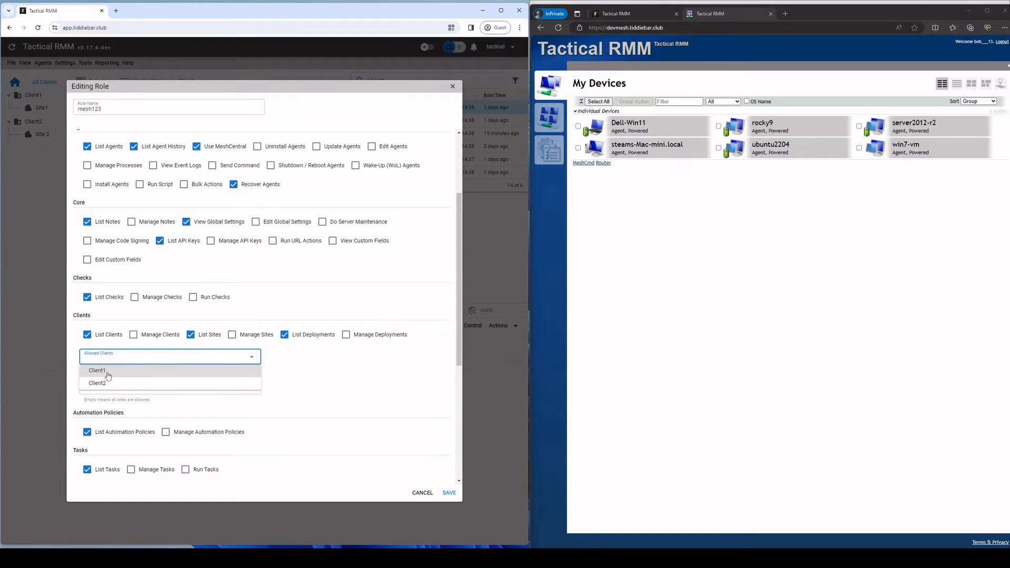
{"action": "left_click", "coordinate": [108, 375]}
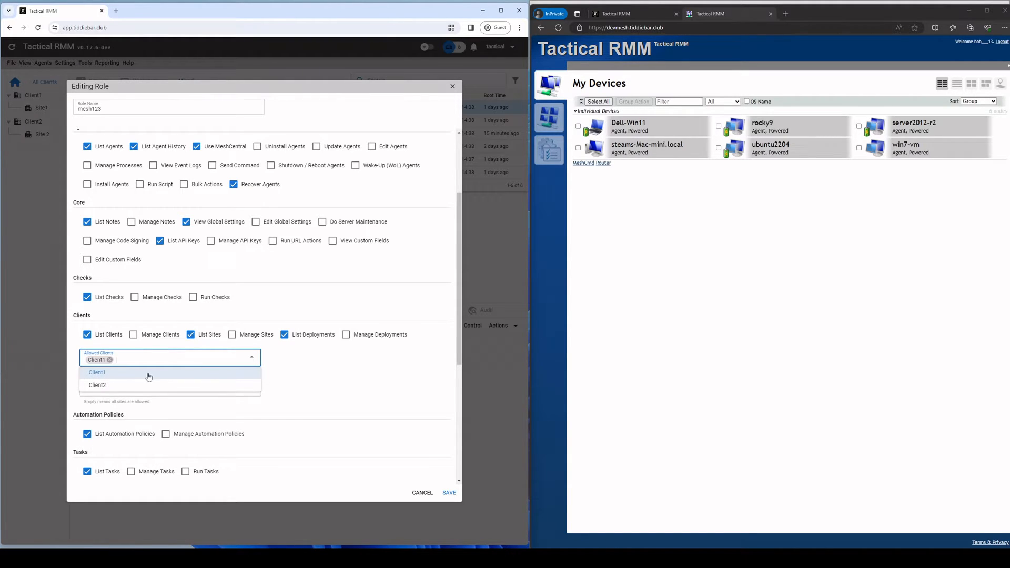
{"action": "left_click", "coordinate": [356, 387]}
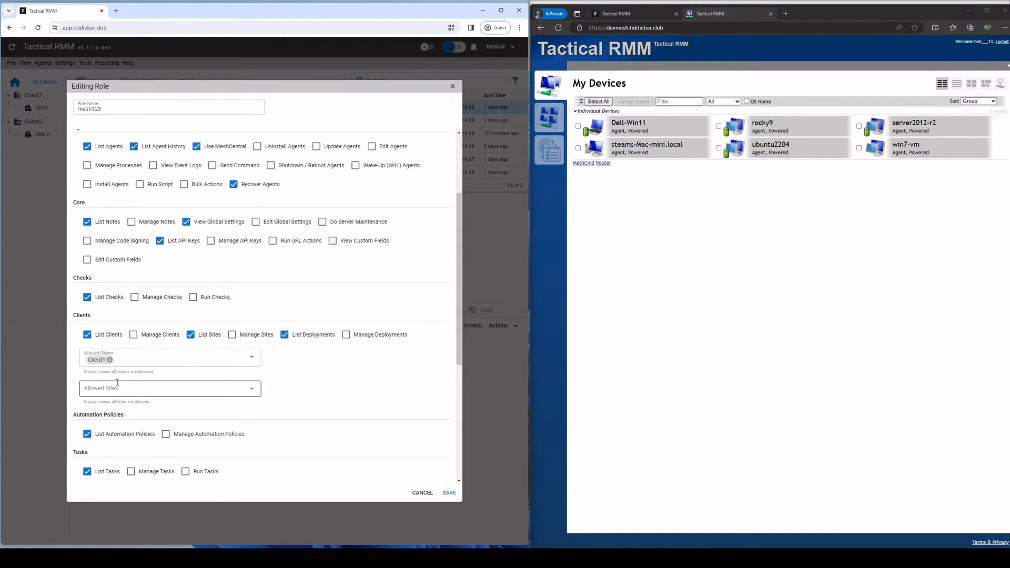
{"action": "left_click", "coordinate": [118, 388]}
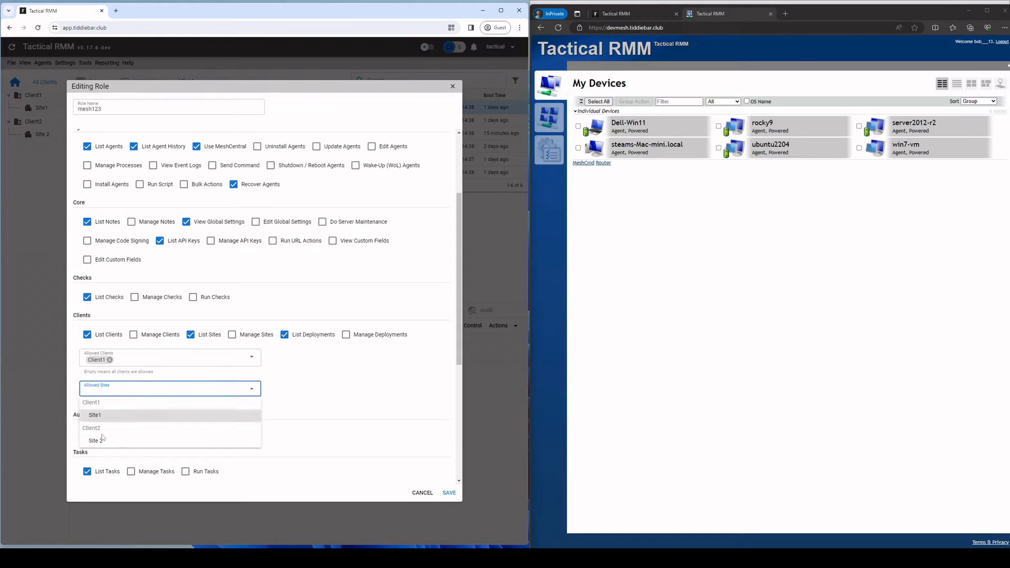
{"action": "left_click", "coordinate": [106, 416]}
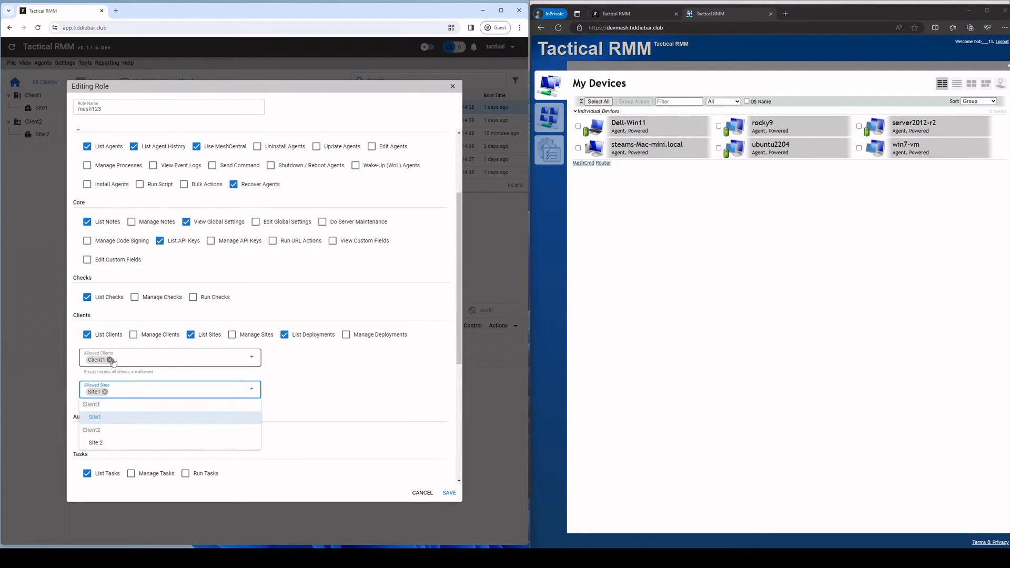
Step: Remove the Site1 and Client1 chips again and close the role editor without saving
{"action": "left_click", "coordinate": [105, 392]}
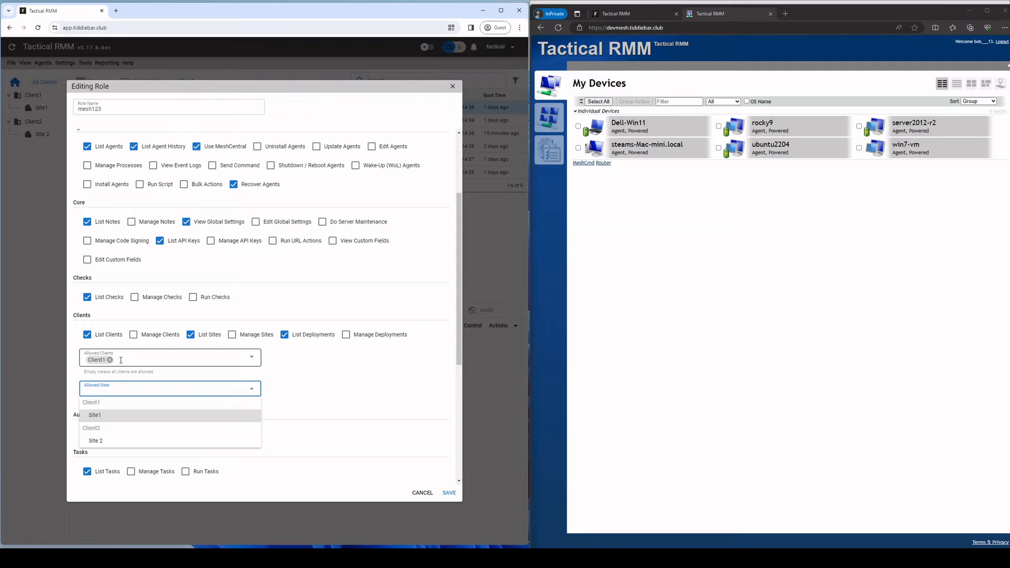
{"action": "left_click", "coordinate": [110, 360]}
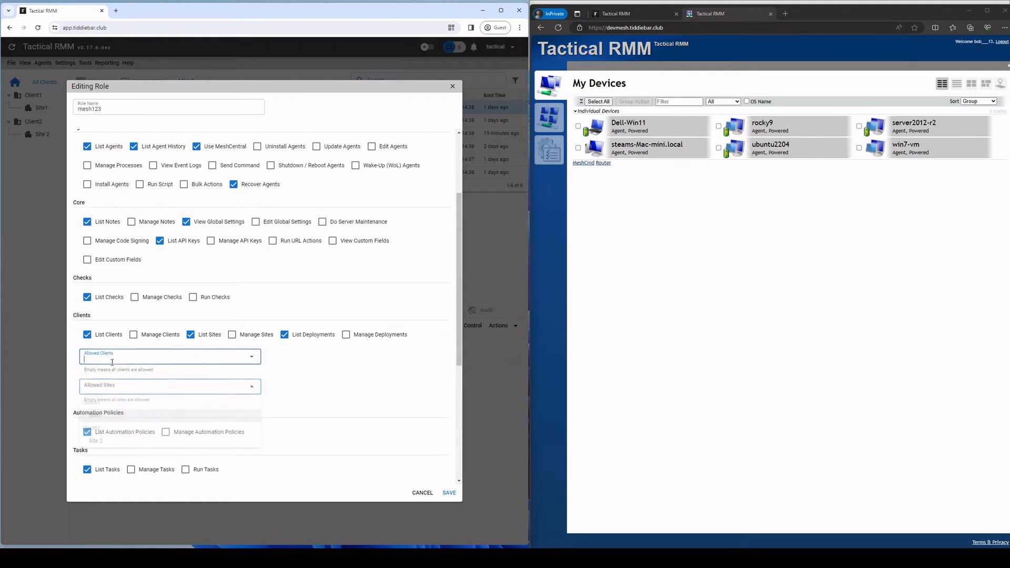
{"action": "left_click", "coordinate": [252, 392]}
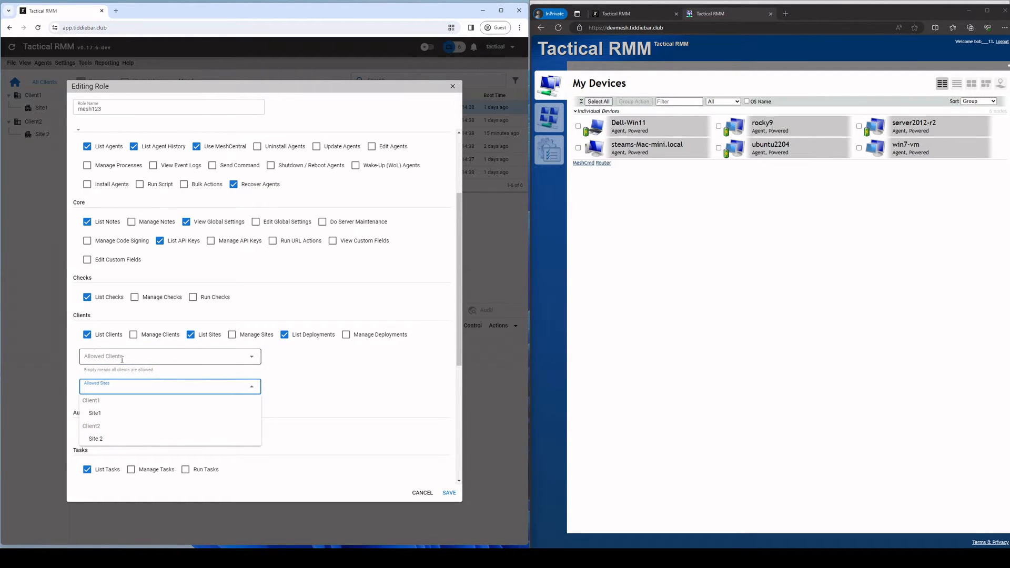
{"action": "left_click", "coordinate": [319, 369]}
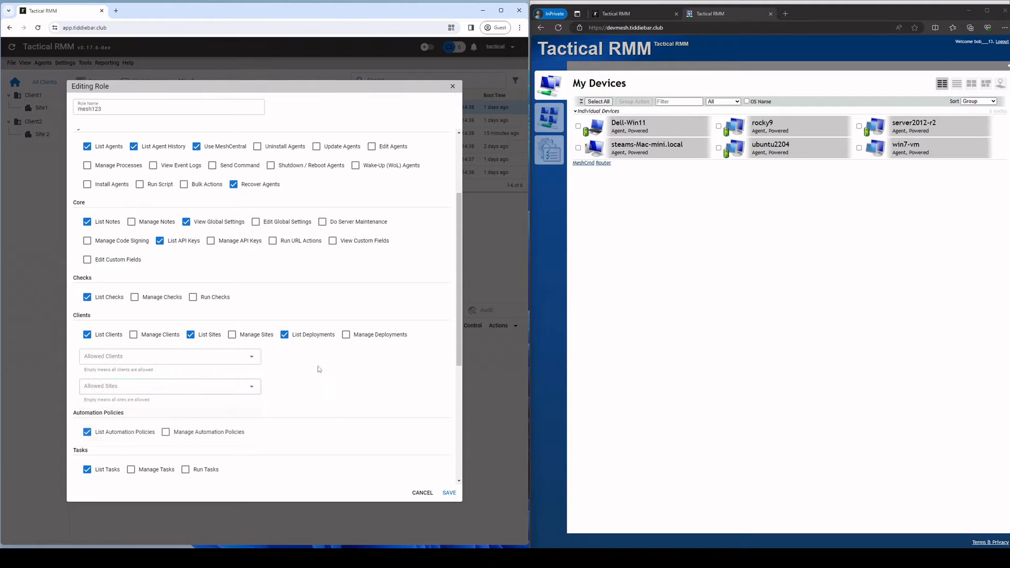
{"action": "key", "text": "Escape"}
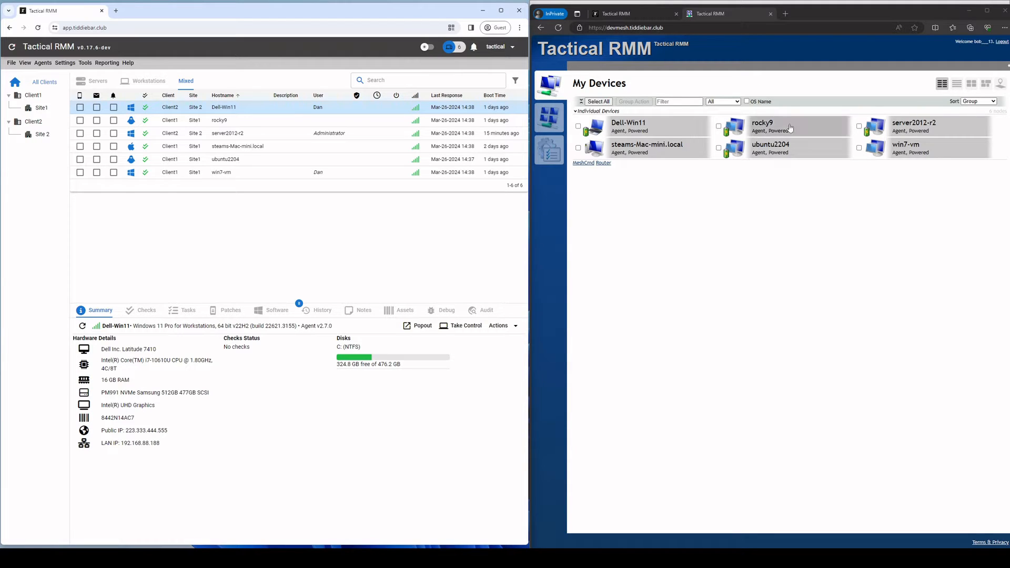
Step: Review the second user's details in User Administration, then untick that account's Active box
{"action": "left_click", "coordinate": [64, 62]}
{"action": "left_click", "coordinate": [81, 138]}
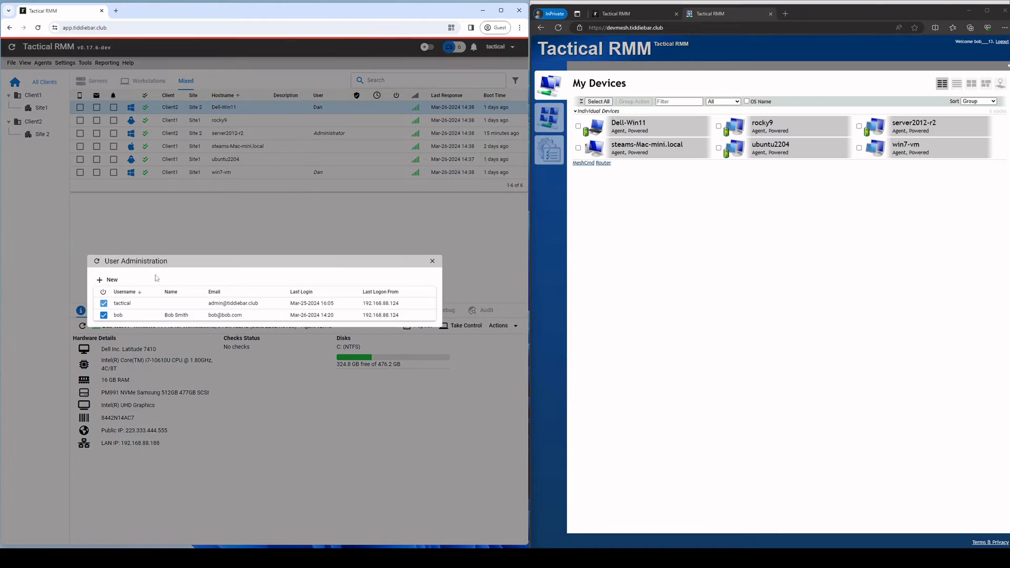
{"action": "right_click", "coordinate": [136, 315]}
{"action": "left_click", "coordinate": [147, 322]}
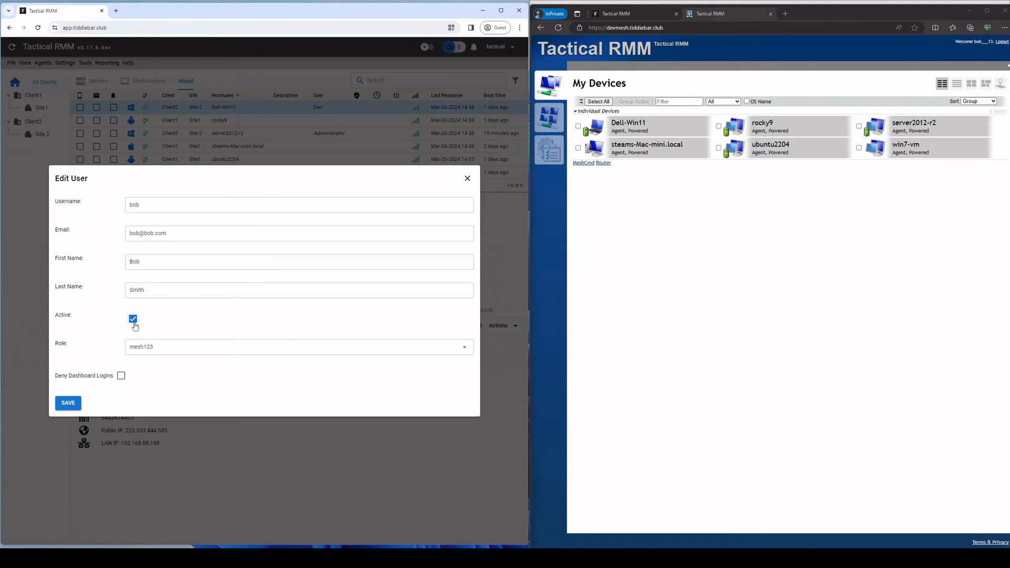
{"action": "left_click", "coordinate": [467, 178]}
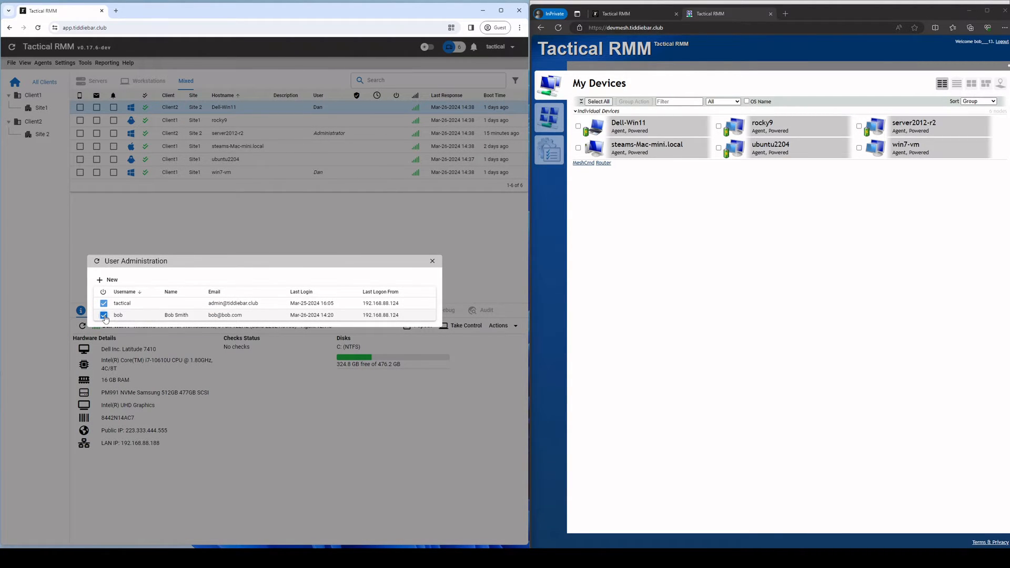
{"action": "left_click", "coordinate": [104, 315]}
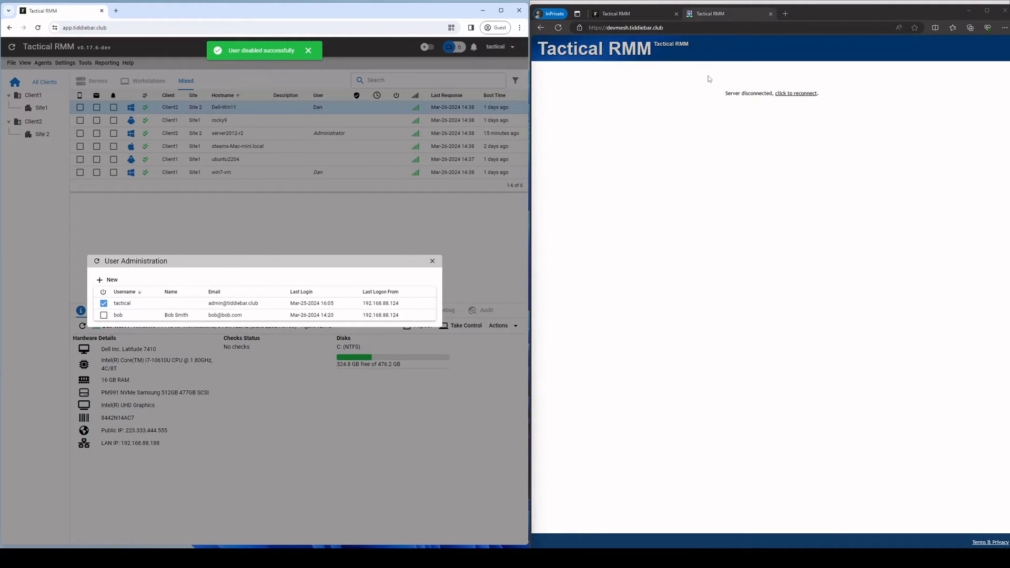
Step: Close the disconnected MeshCentral tab and bring the MeshCentral My Users window forward
{"action": "left_click", "coordinate": [771, 13]}
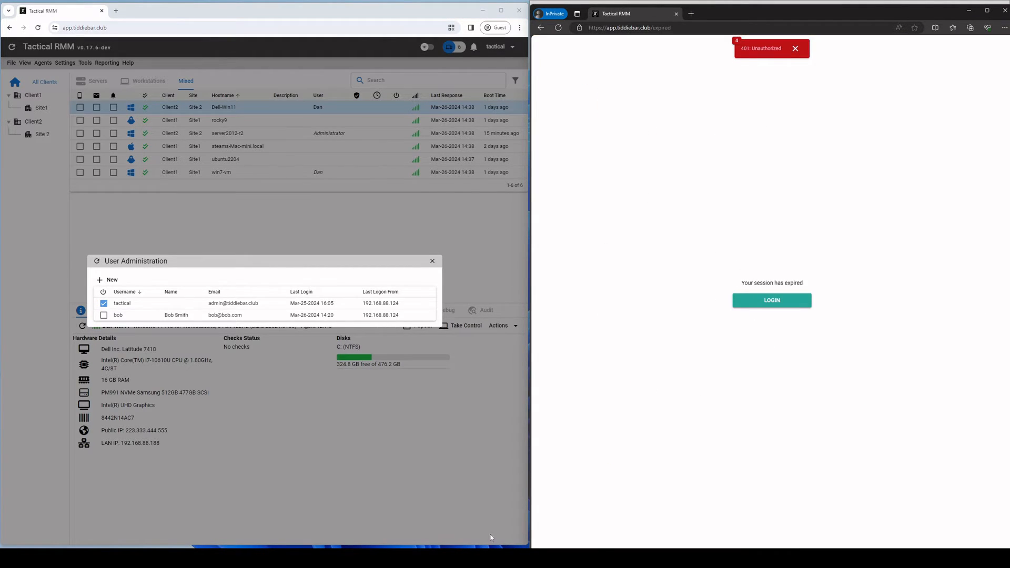
{"action": "mouse_move", "coordinate": [522, 557]}
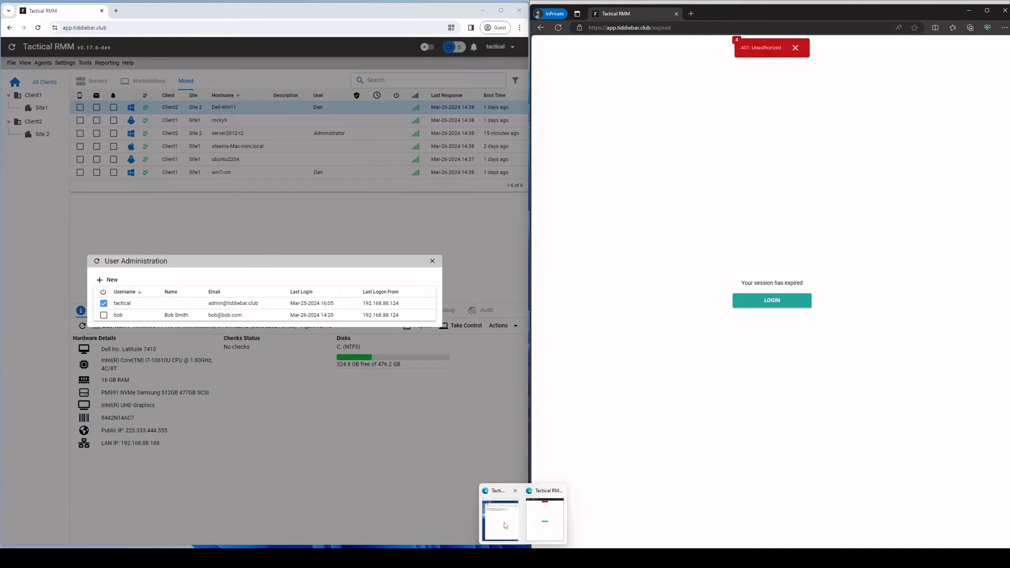
{"action": "left_click", "coordinate": [500, 519]}
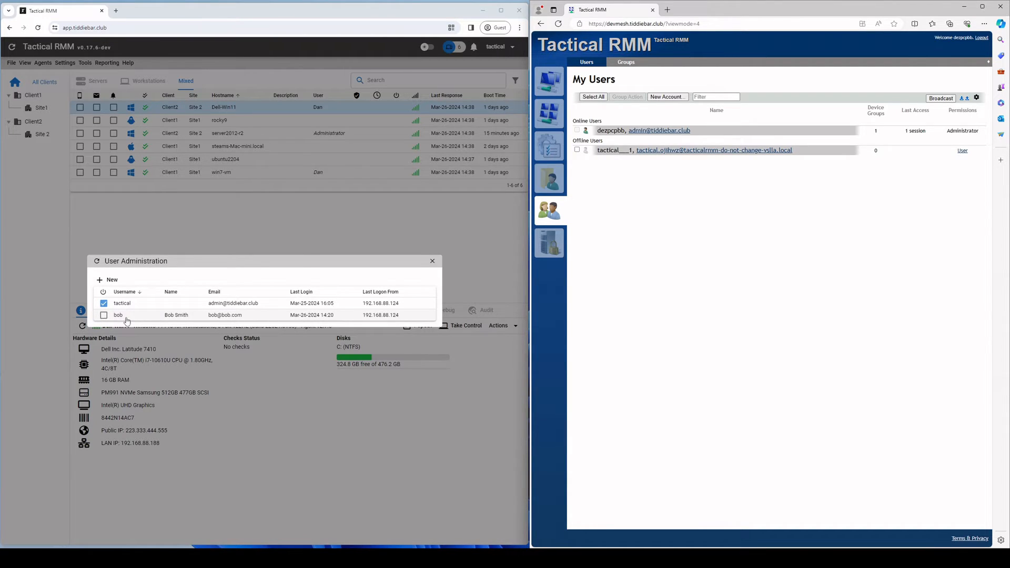
Step: Reactivate the second user's account and view that newly synced user in MeshCentral
{"action": "left_click", "coordinate": [104, 316]}
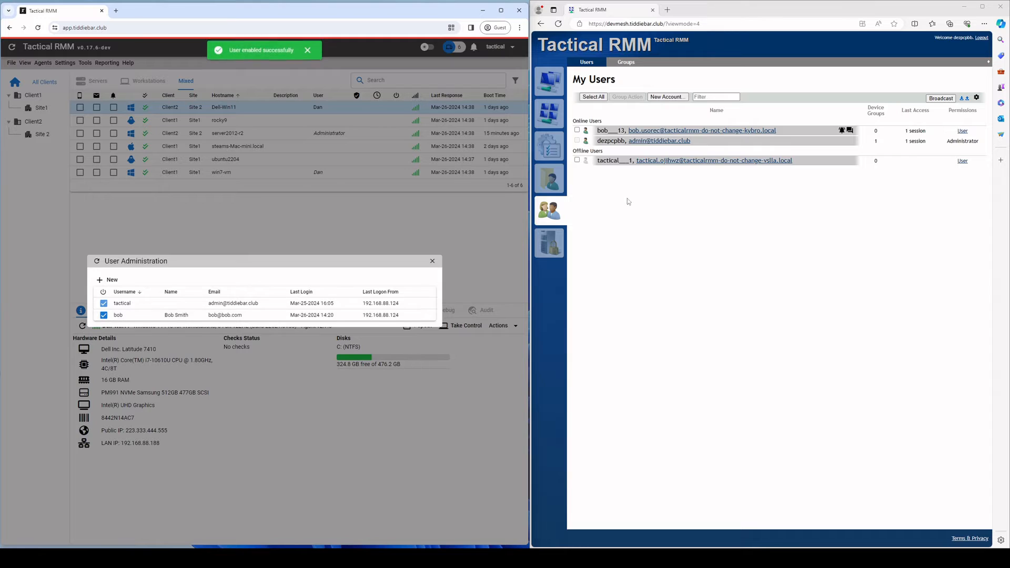
{"action": "left_click", "coordinate": [619, 134]}
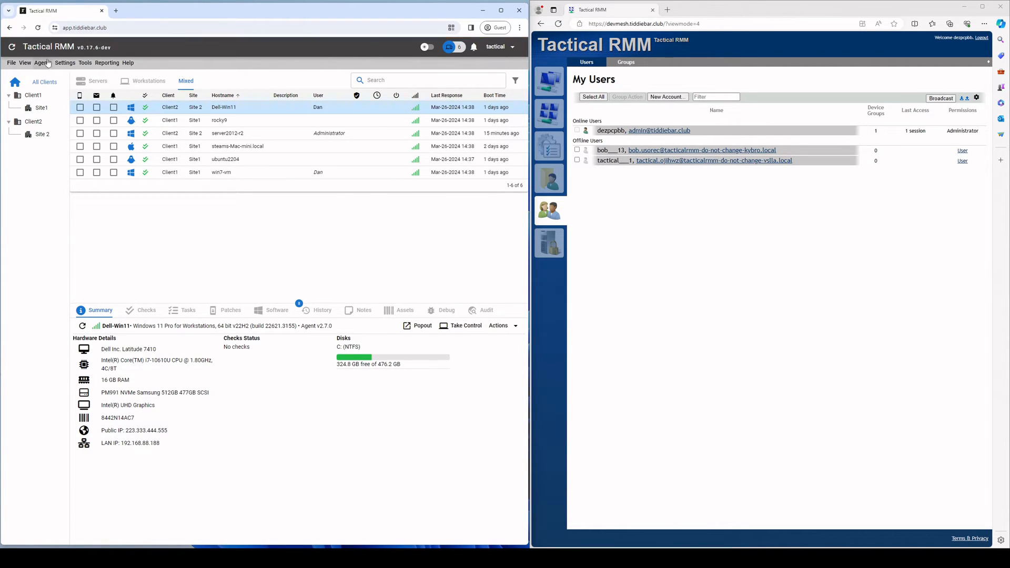
Step: Untick Sync Mesh Perms with TRMM on the MeshCentral settings tab, confirm, and save
{"action": "left_click", "coordinate": [65, 63]}
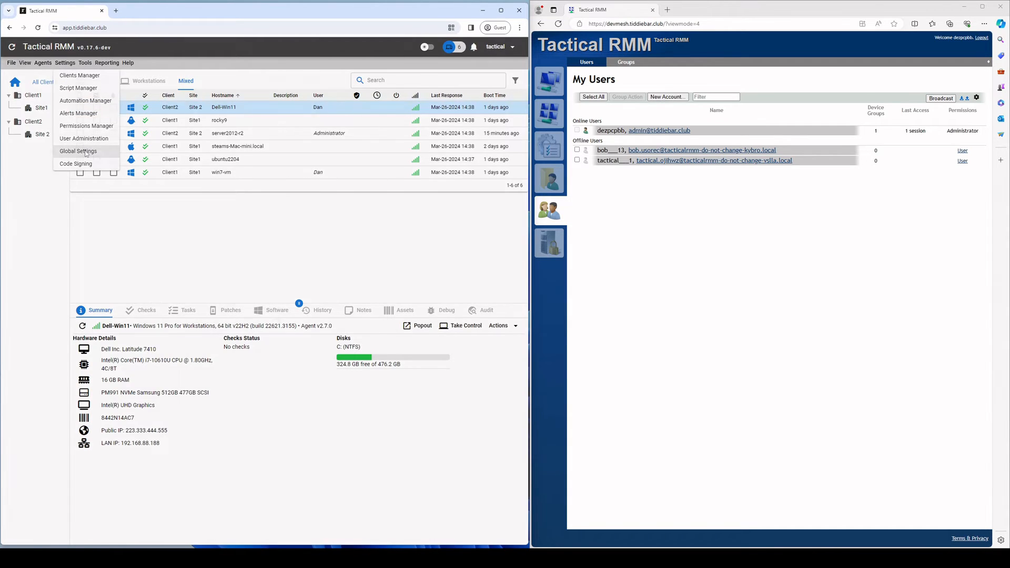
{"action": "left_click", "coordinate": [86, 151]}
{"action": "left_click", "coordinate": [137, 162]}
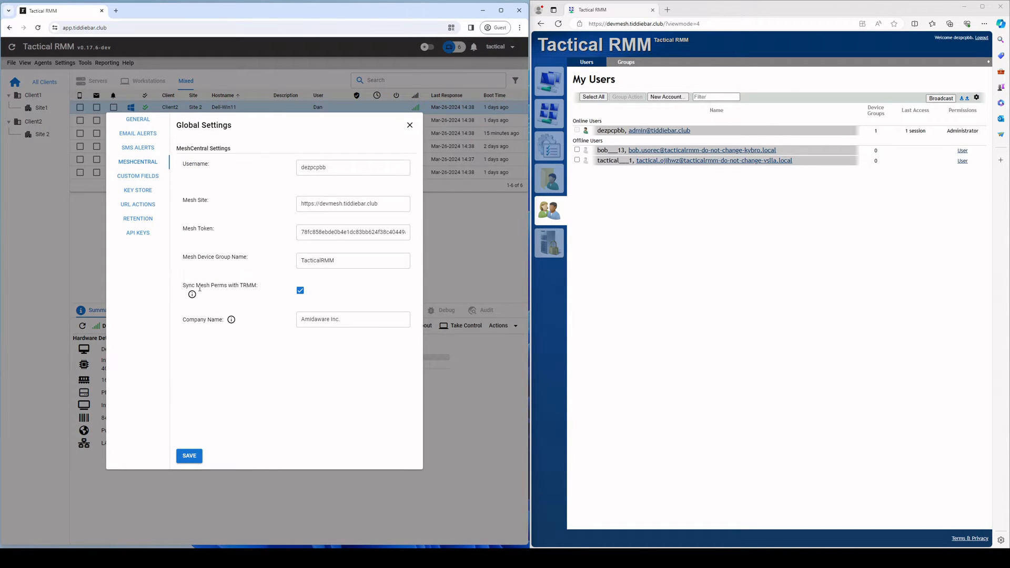
{"action": "mouse_move", "coordinate": [192, 295]}
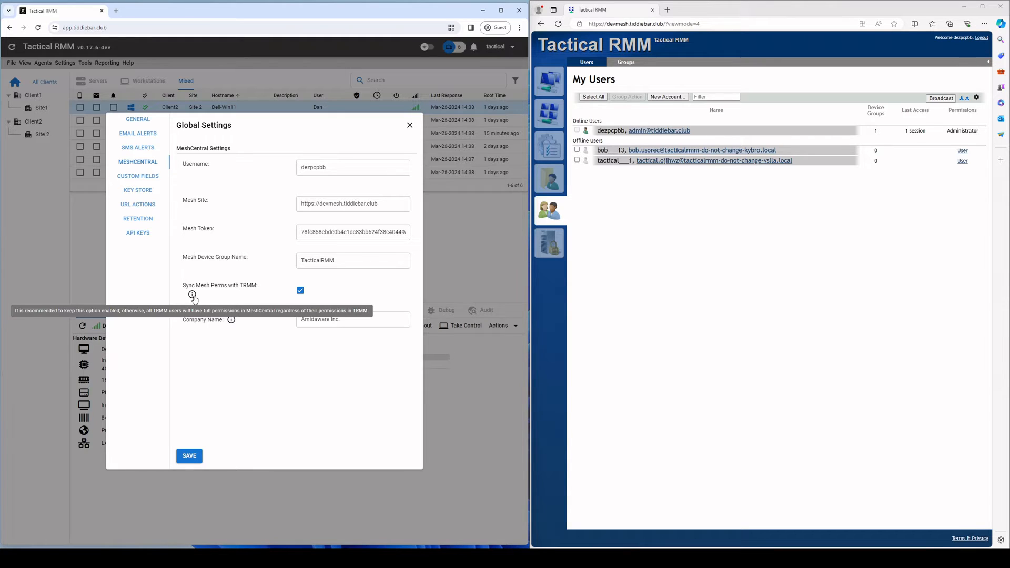
{"action": "left_click", "coordinate": [300, 290]}
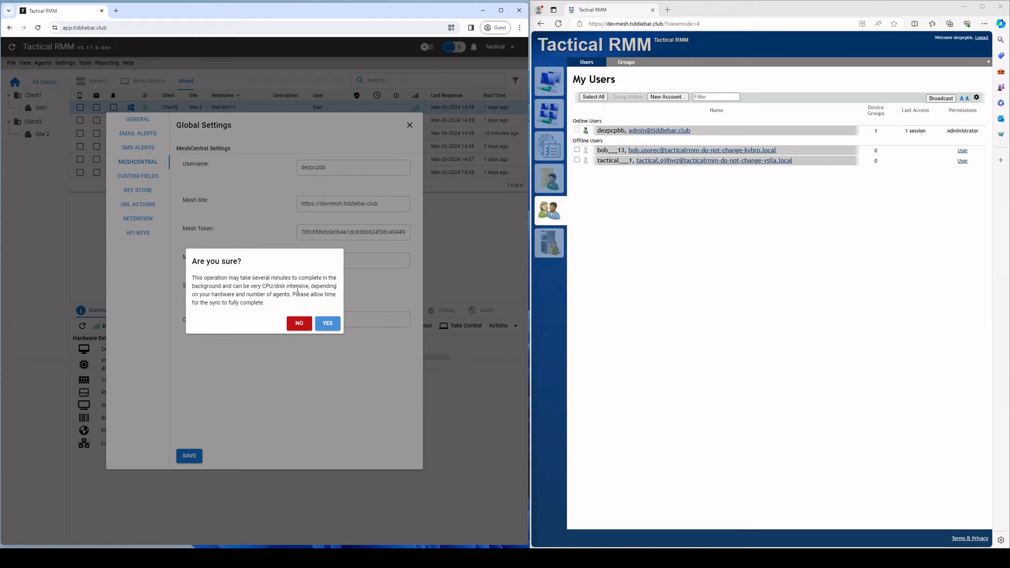
{"action": "left_click", "coordinate": [322, 324]}
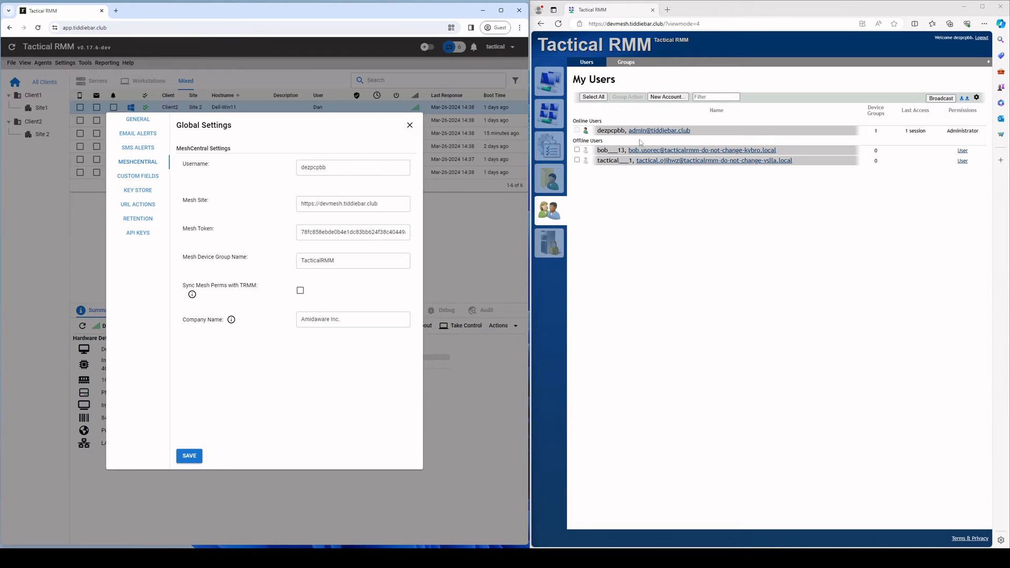
{"action": "left_click", "coordinate": [189, 456]}
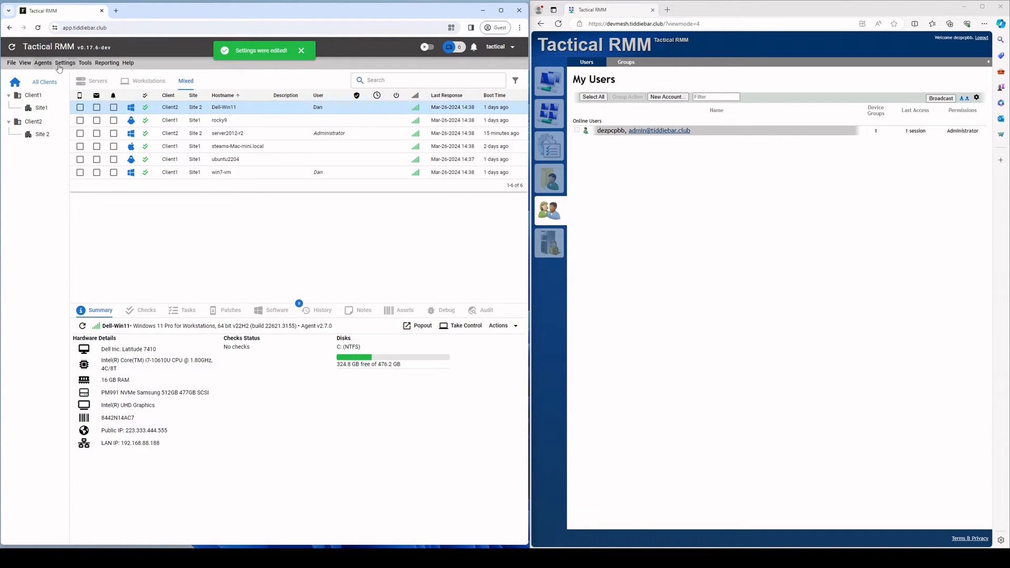
Step: Start a new user in User Administration, entering a username, password and e-mail address
{"action": "left_click", "coordinate": [85, 64]}
{"action": "left_click", "coordinate": [67, 63]}
{"action": "left_click", "coordinate": [79, 138]}
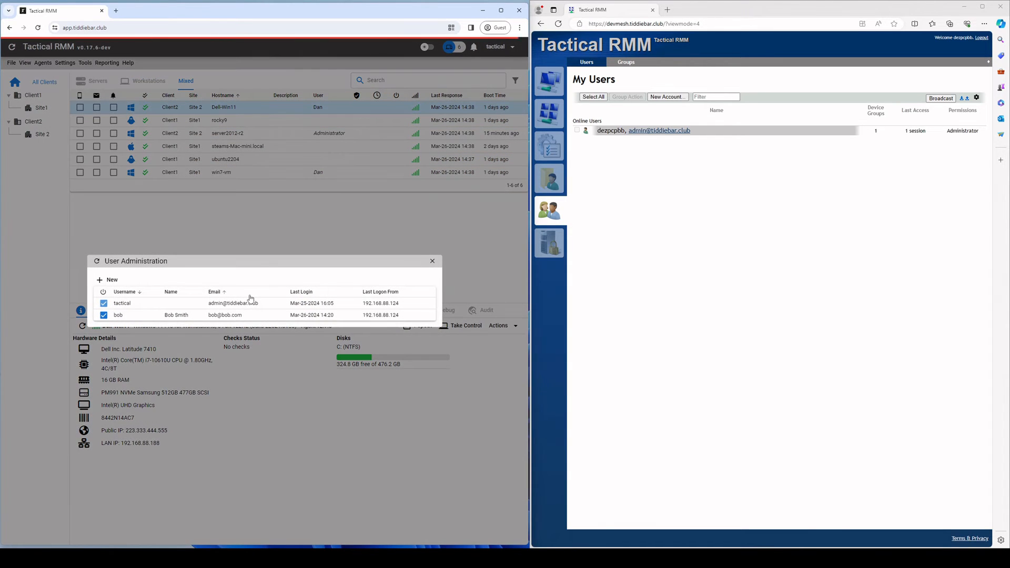
{"action": "left_click", "coordinate": [102, 280]}
{"action": "left_click", "coordinate": [163, 193]}
{"action": "type", "text": "asdasda"}
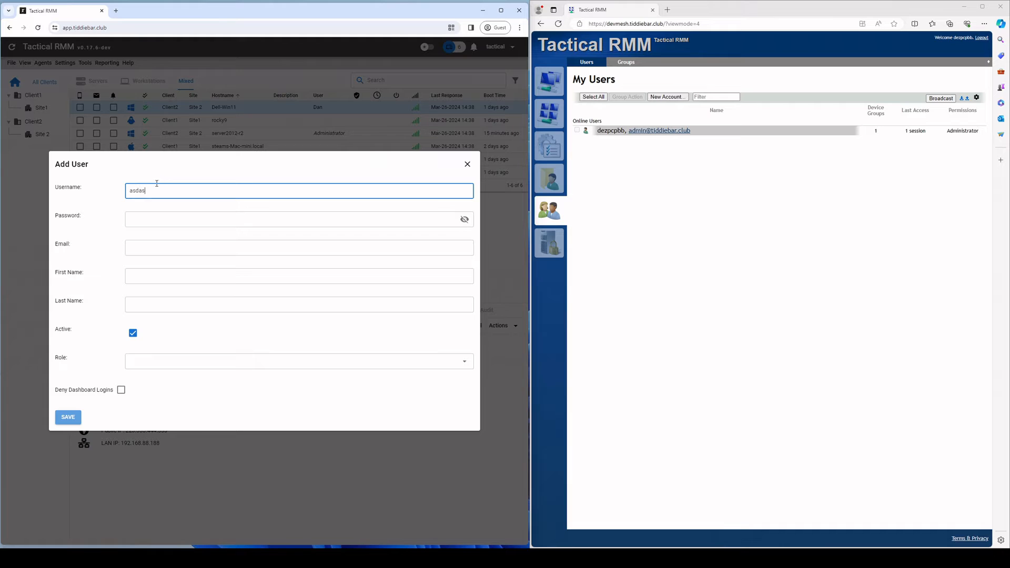
{"action": "left_click", "coordinate": [171, 215]}
{"action": "type", "text": "asd@asd"}
{"action": "left_click", "coordinate": [173, 248]}
{"action": "type", "text": "dasd"}
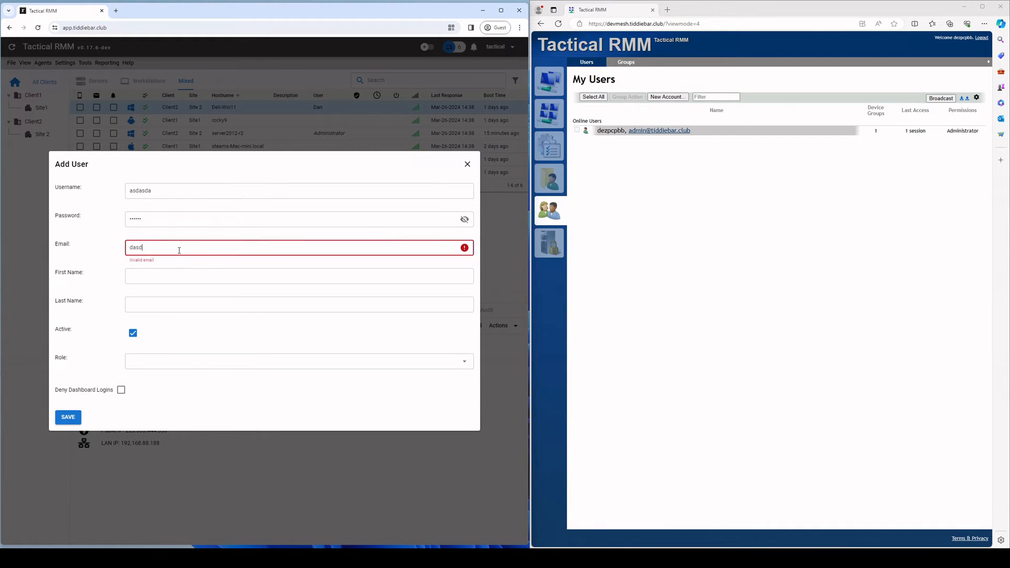
{"action": "type", "text": "@asdsd.com"}
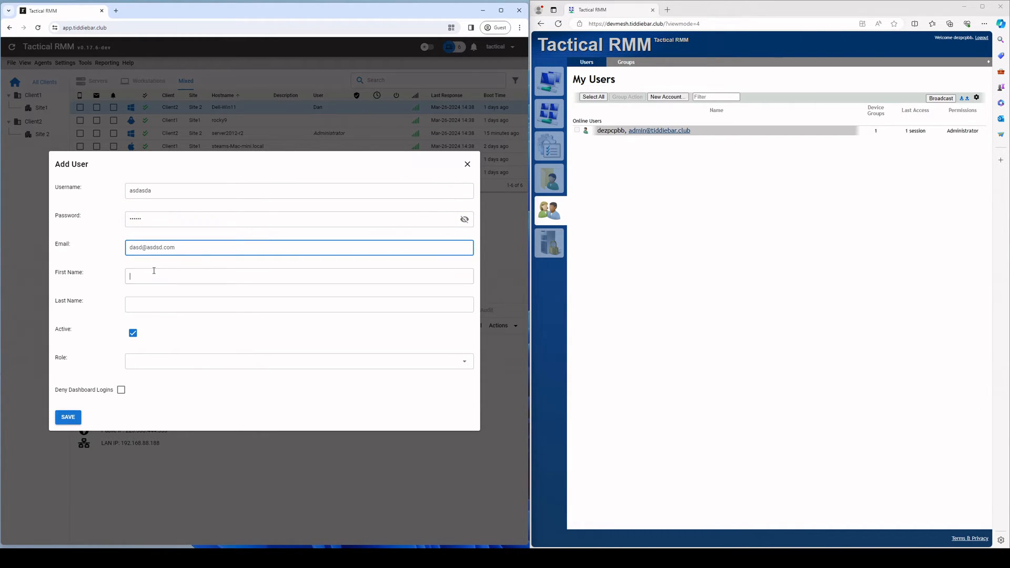
{"action": "type", "text": "asdasd"}
Step: Give the new user a first name and the mesh123 role, then save it
{"action": "left_click", "coordinate": [158, 304]}
{"action": "type", "text": "asdasd"}
{"action": "left_click", "coordinate": [160, 361]}
{"action": "left_click", "coordinate": [156, 377]}
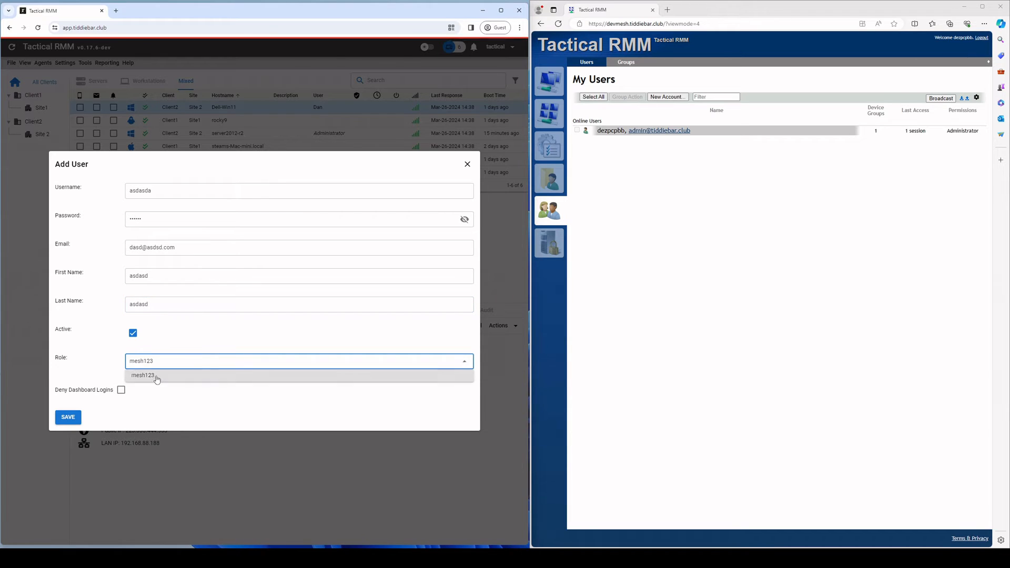
{"action": "left_click", "coordinate": [68, 417]}
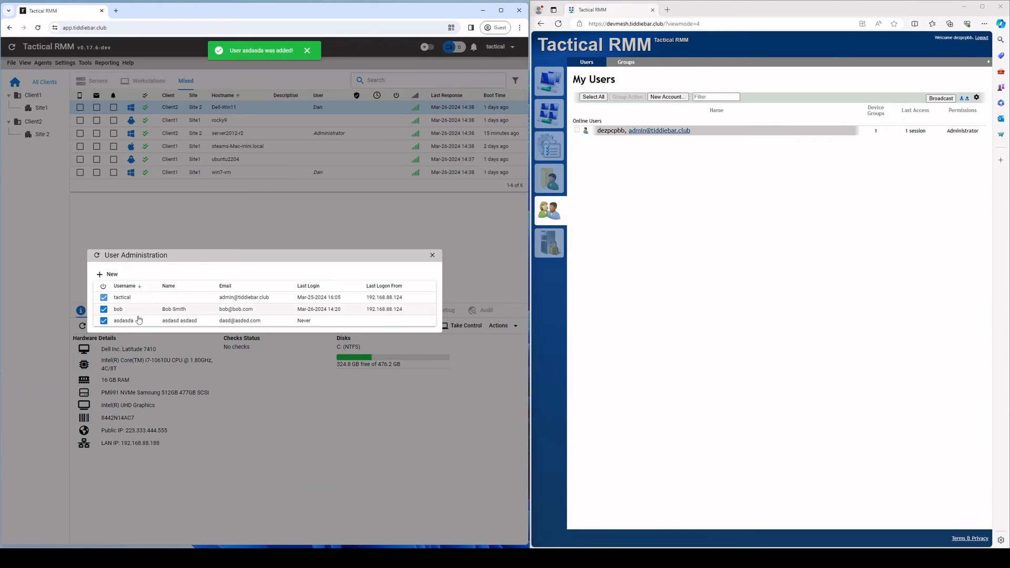
{"action": "key", "text": "Escape"}
Step: Tick Sync Mesh Perms with TRMM again on the MeshCentral settings tab, confirm, and save
{"action": "left_click", "coordinate": [65, 62]}
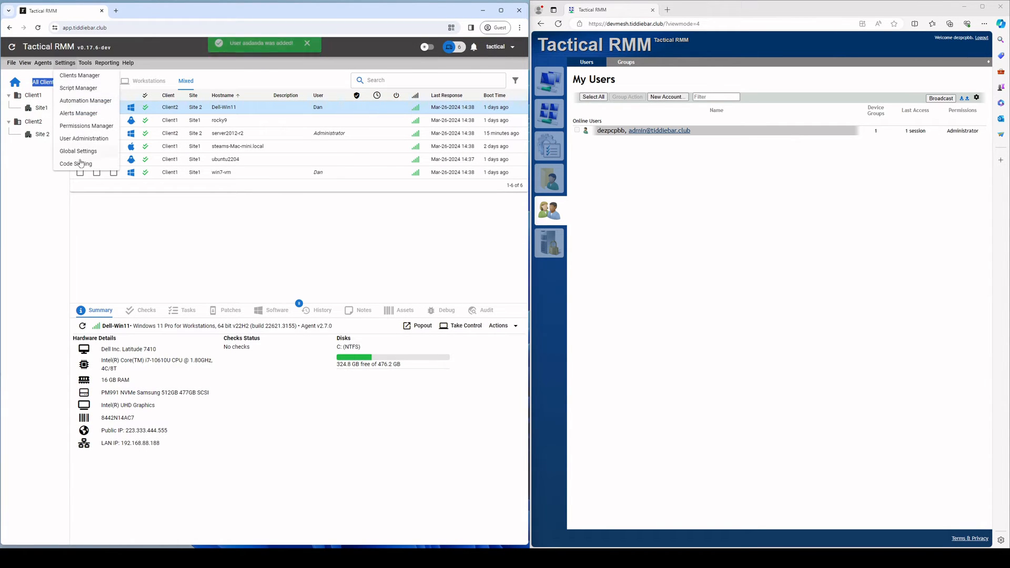
{"action": "left_click", "coordinate": [80, 152]}
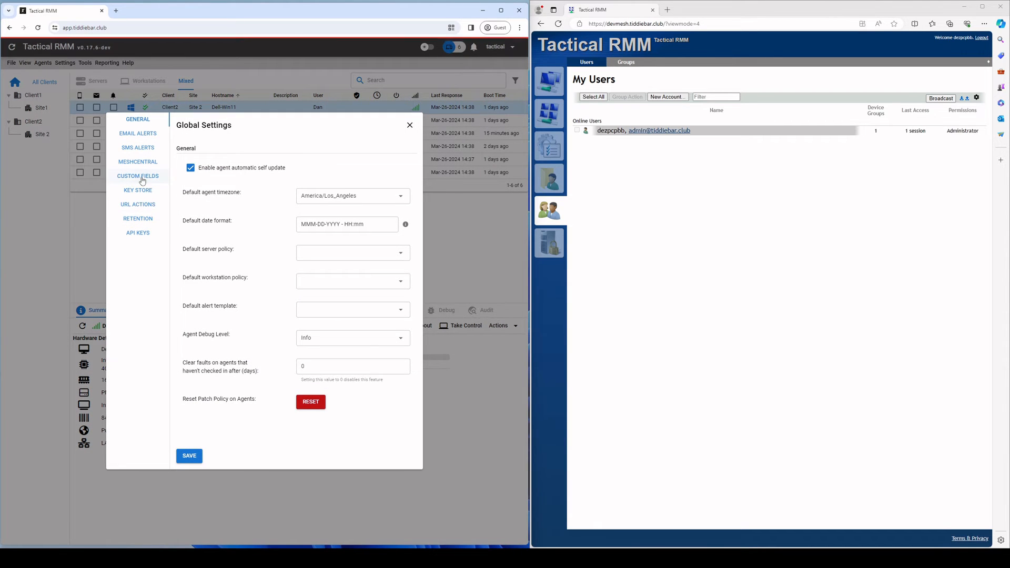
{"action": "left_click", "coordinate": [142, 180]}
{"action": "left_click", "coordinate": [138, 162]}
{"action": "left_click", "coordinate": [308, 299]}
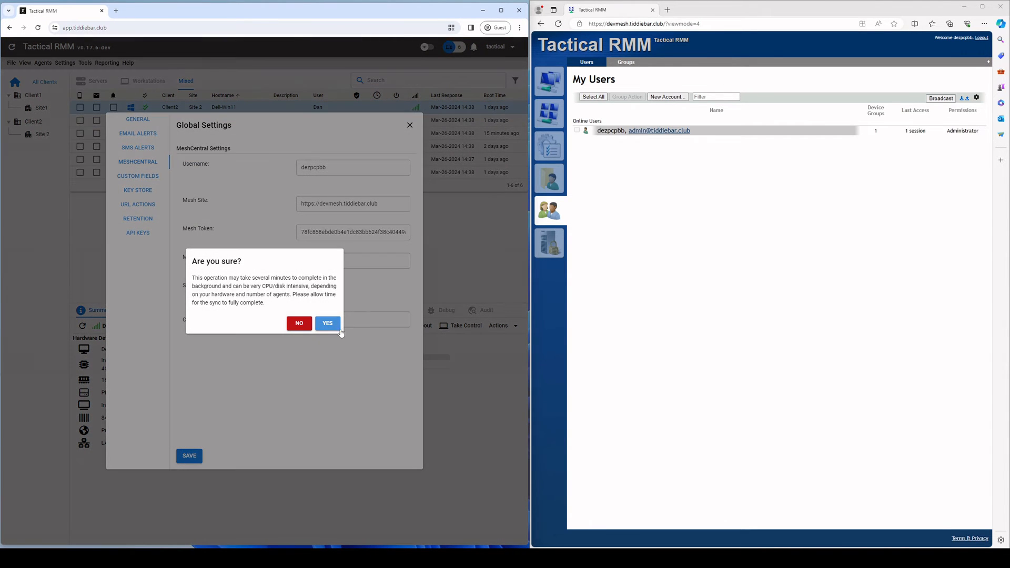
{"action": "left_click", "coordinate": [339, 330]}
{"action": "left_click", "coordinate": [189, 455]}
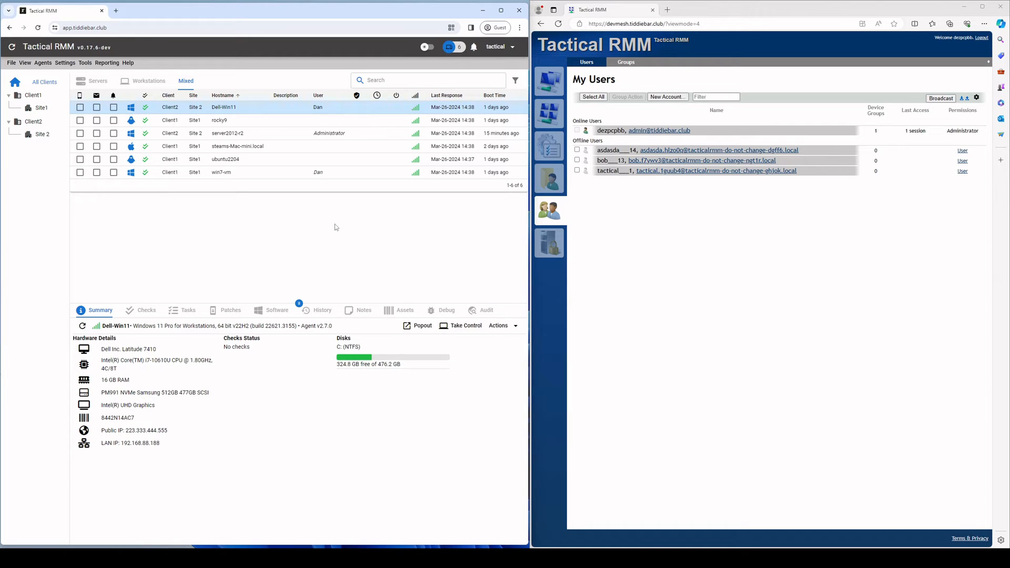
{"action": "left_click", "coordinate": [613, 169]}
{"action": "left_click", "coordinate": [579, 80]}
{"action": "left_click", "coordinate": [612, 162]}
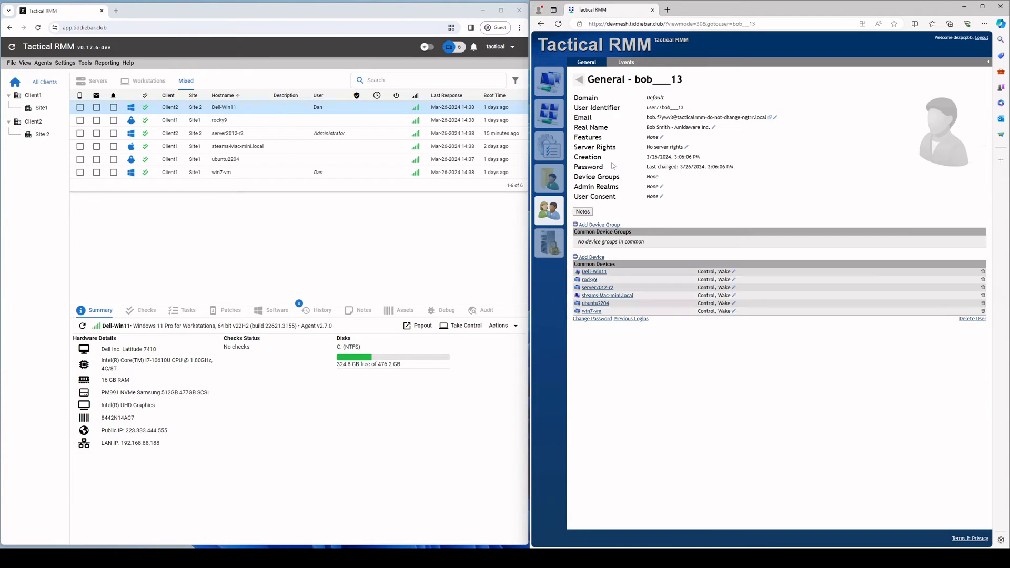
{"action": "left_click_drag", "start_coordinate": [665, 108], "coordinate": [686, 111]}
{"action": "left_click", "coordinate": [687, 113]}
{"action": "left_click", "coordinate": [687, 113]}
{"action": "left_click", "coordinate": [685, 111]}
{"action": "left_click_drag", "start_coordinate": [653, 79], "coordinate": [683, 82]}
{"action": "left_click", "coordinate": [679, 85]}
{"action": "left_click", "coordinate": [683, 82]}
{"action": "left_click_drag", "start_coordinate": [634, 79], "coordinate": [683, 79]}
{"action": "left_click", "coordinate": [668, 79]}
{"action": "left_click_drag", "start_coordinate": [647, 127], "coordinate": [701, 132]}
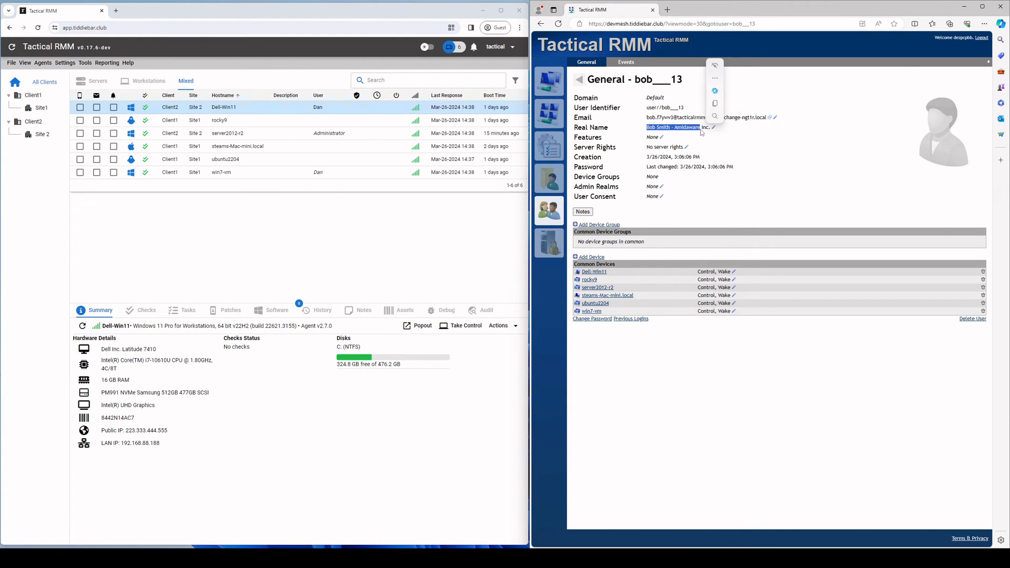
{"action": "left_click", "coordinate": [787, 158]}
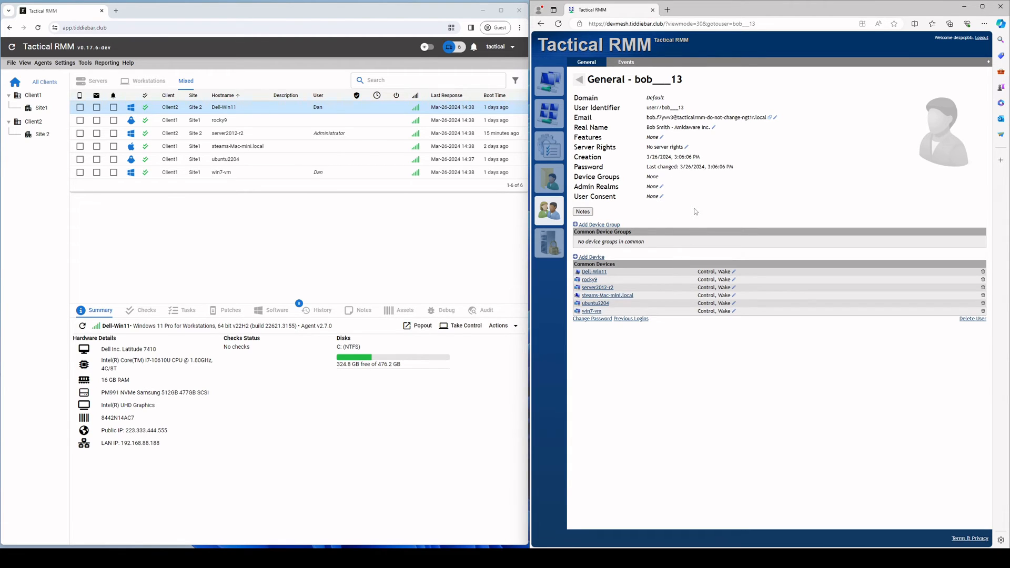
{"action": "left_click", "coordinate": [579, 79]}
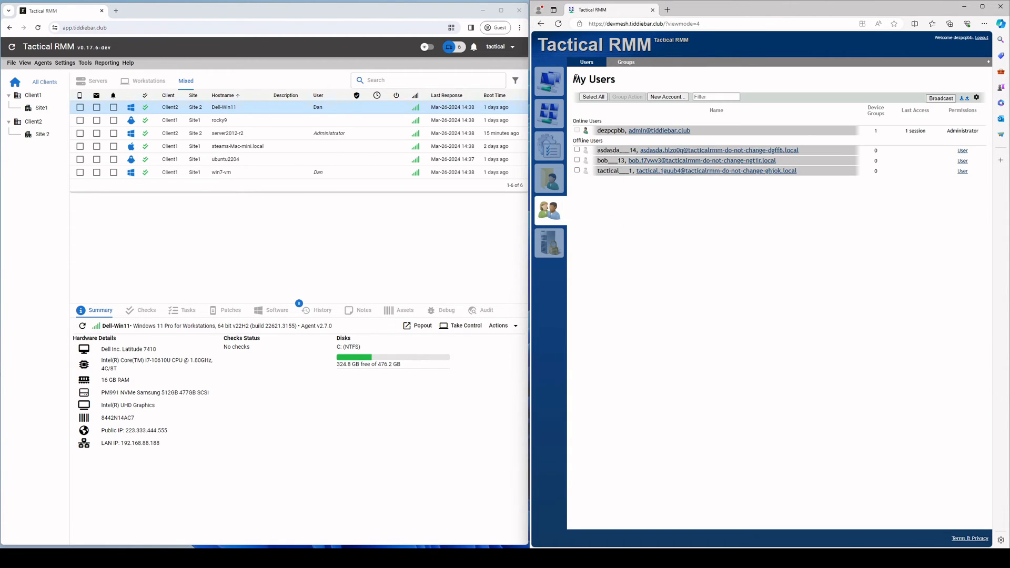
Step: Create a new MeshCentral device group named sadasdasdasd
{"action": "left_click", "coordinate": [549, 82]}
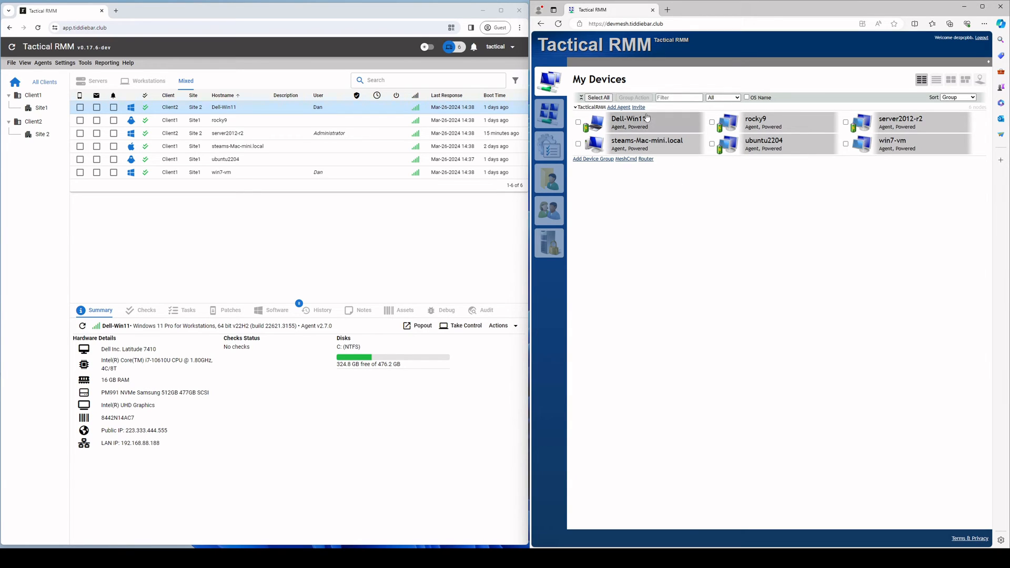
{"action": "left_click", "coordinate": [602, 159]}
{"action": "type", "text": "sadasdasdasd"}
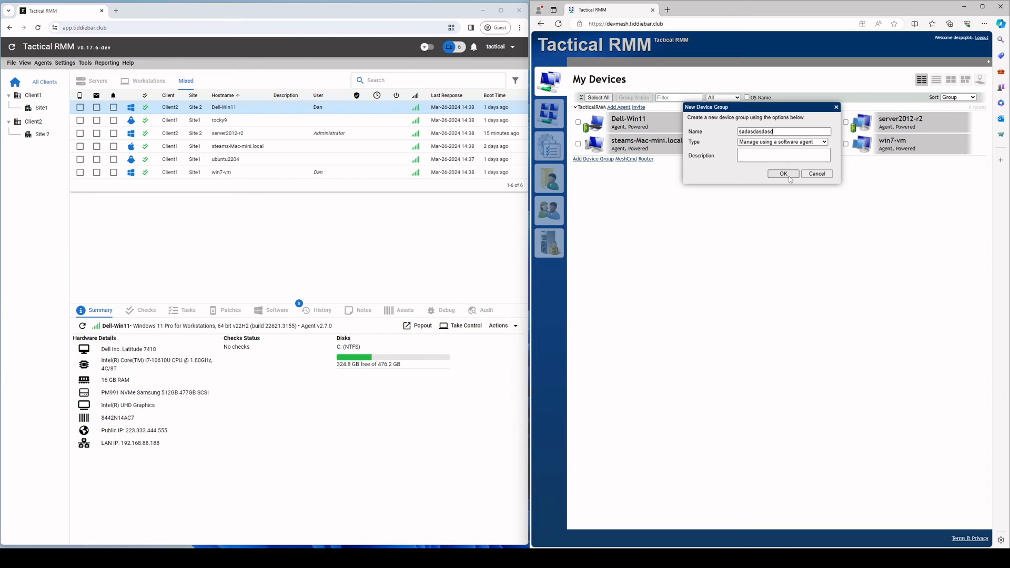
{"action": "left_click", "coordinate": [783, 173]}
Step: Move Dell-Win11 from TacticalRMM into the sadasdasdasd device group
{"action": "left_click", "coordinate": [648, 123]}
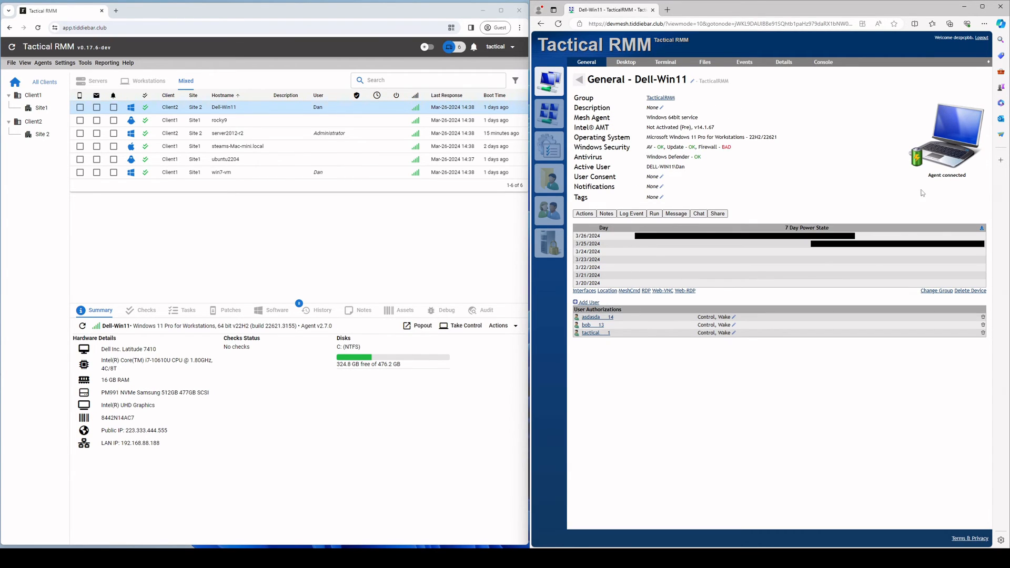
{"action": "left_click", "coordinate": [938, 292]}
{"action": "left_click", "coordinate": [771, 132]}
{"action": "left_click", "coordinate": [770, 133]}
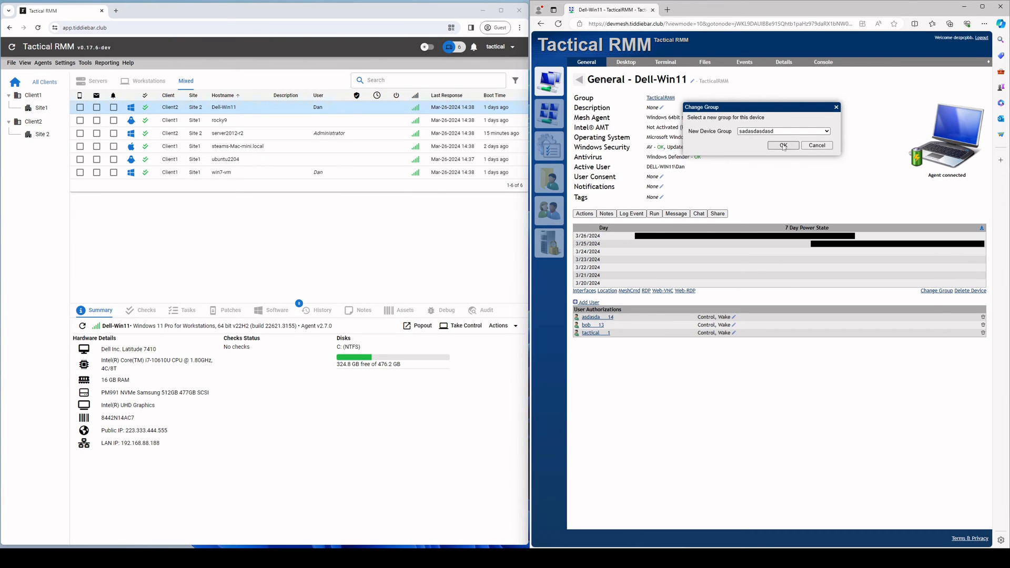
{"action": "left_click", "coordinate": [784, 147]}
{"action": "left_click", "coordinate": [578, 80]}
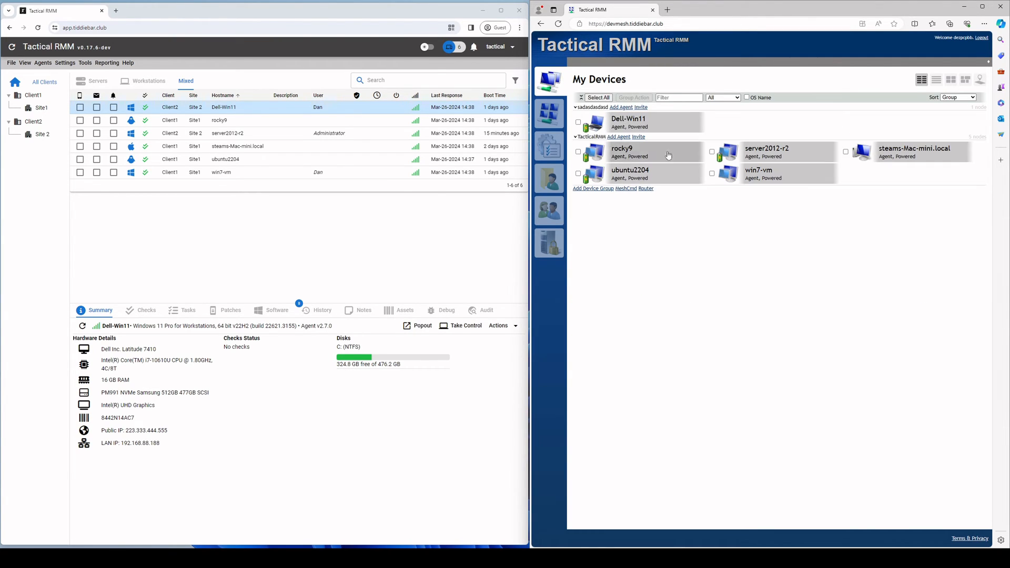
{"action": "right_click", "coordinate": [220, 106]}
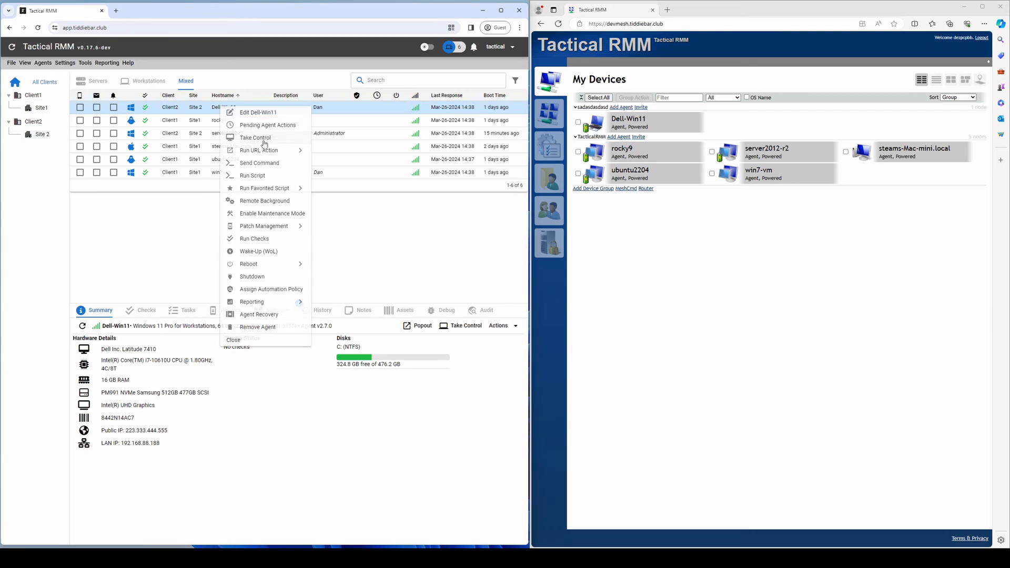
Step: End the Dell-Win11 remote session and open its General page, showing three synced users with Control, Wake
{"action": "left_click", "coordinate": [247, 138]}
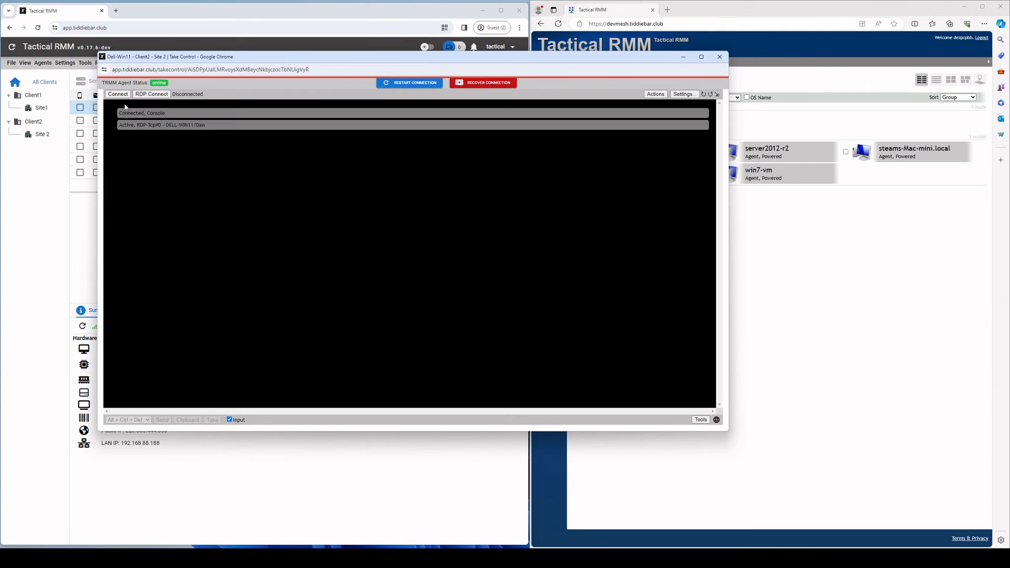
{"action": "left_click", "coordinate": [150, 126]}
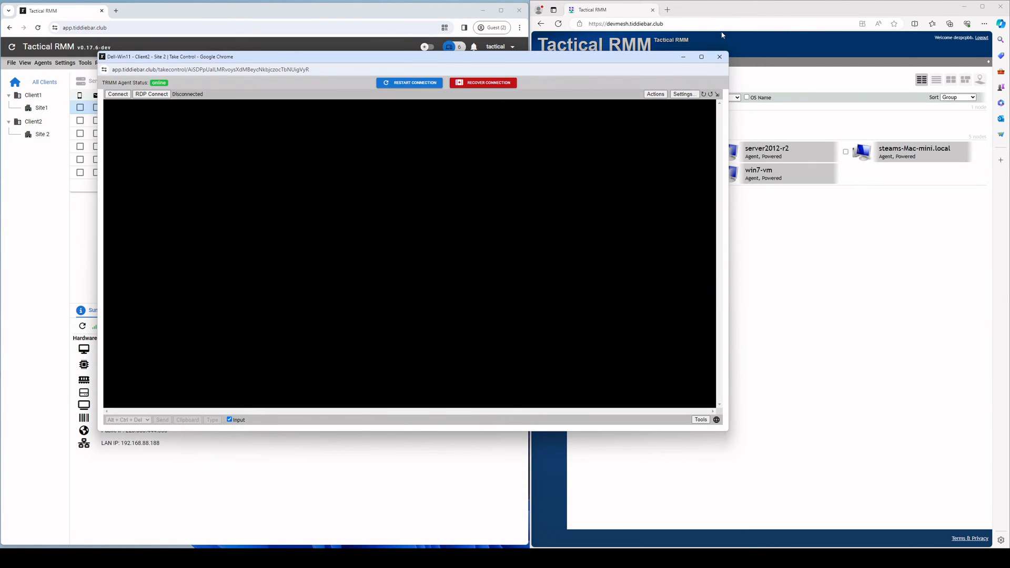
{"action": "left_click", "coordinate": [719, 57]}
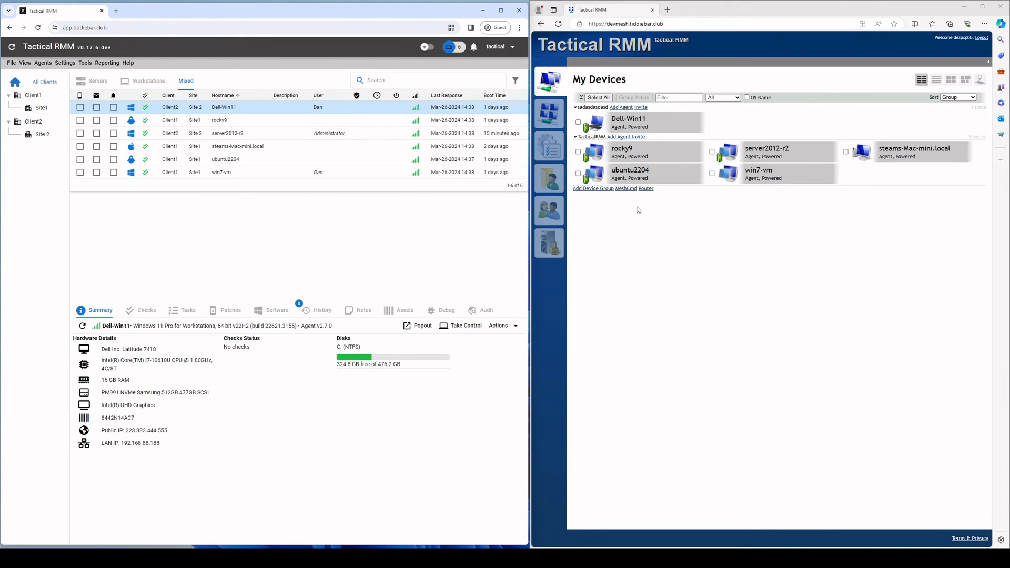
{"action": "left_click", "coordinate": [616, 126]}
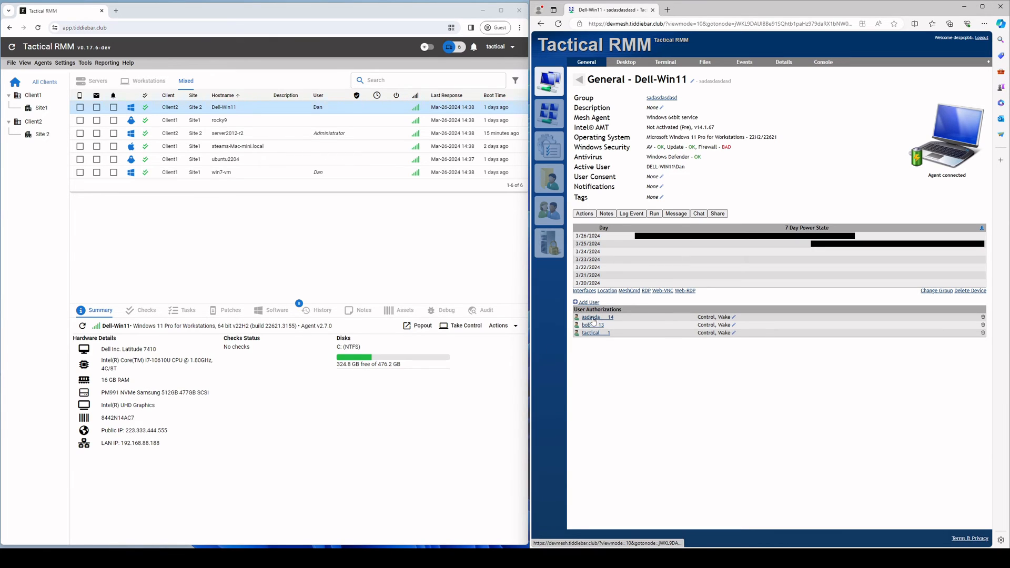
Step: Review both synced users' General pages, confirming the second has Control, Wake on all six devices
{"action": "left_click", "coordinate": [579, 80]}
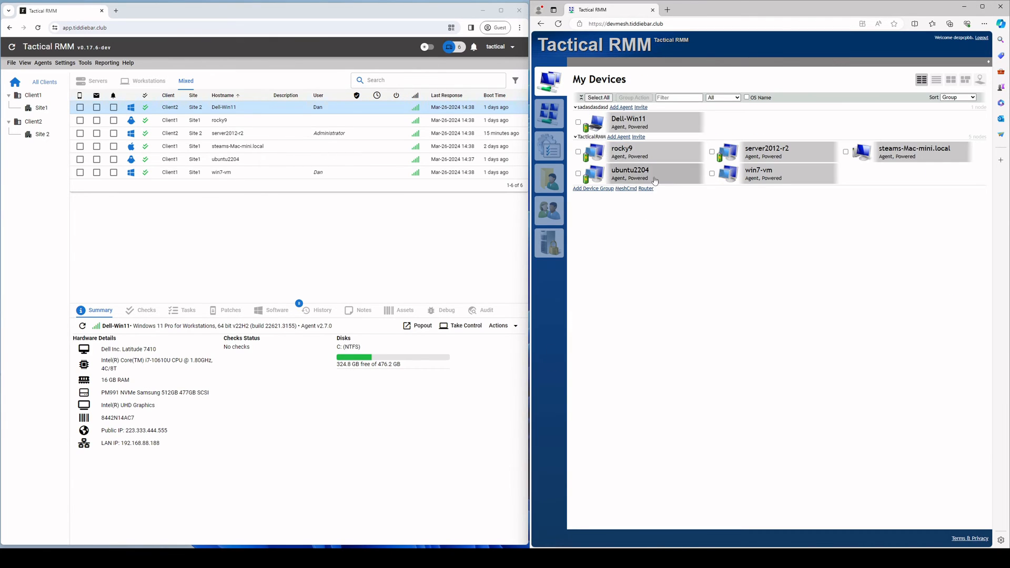
{"action": "left_click", "coordinate": [559, 213]}
{"action": "left_click", "coordinate": [604, 171]}
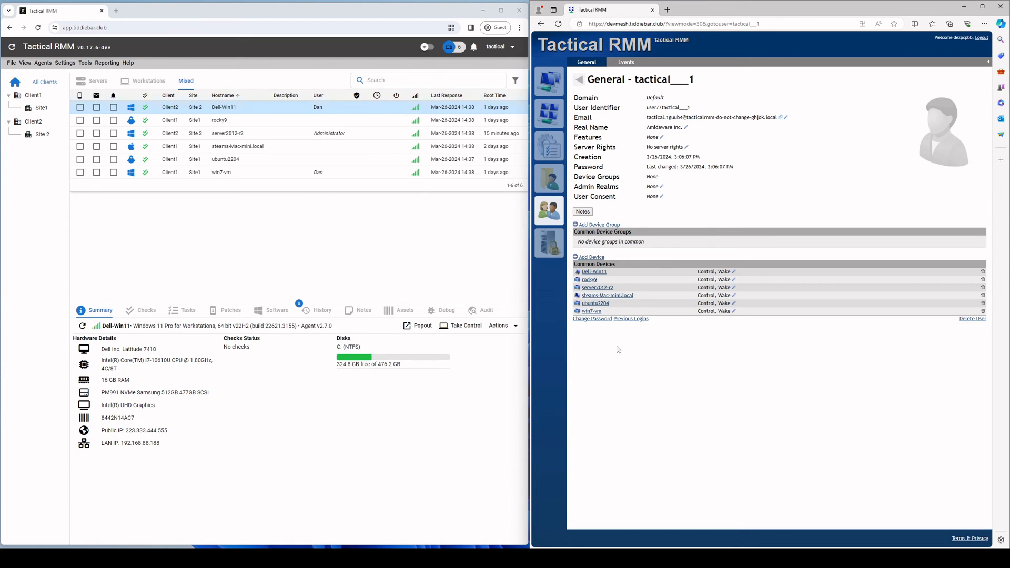
{"action": "left_click", "coordinate": [578, 80]}
{"action": "left_click", "coordinate": [652, 161]}
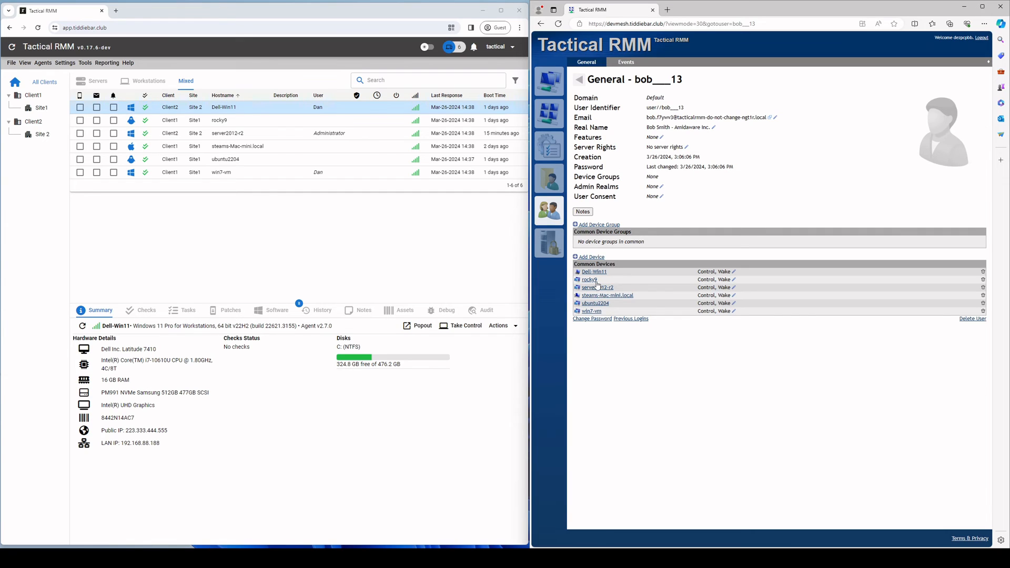
{"action": "left_click_drag", "start_coordinate": [573, 264], "coordinate": [596, 264]}
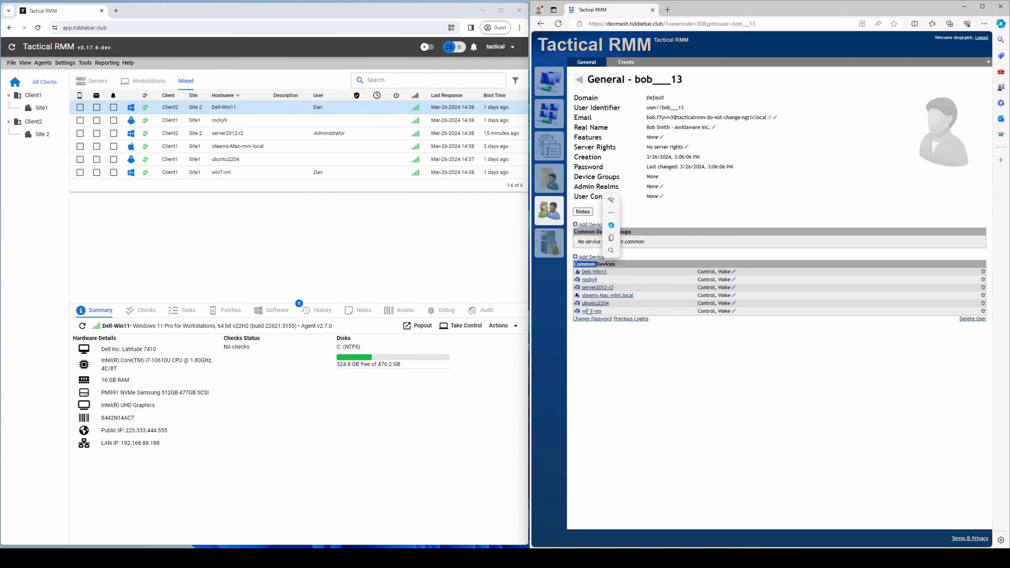
{"action": "left_click", "coordinate": [246, 245]}
{"action": "left_click", "coordinate": [64, 62]}
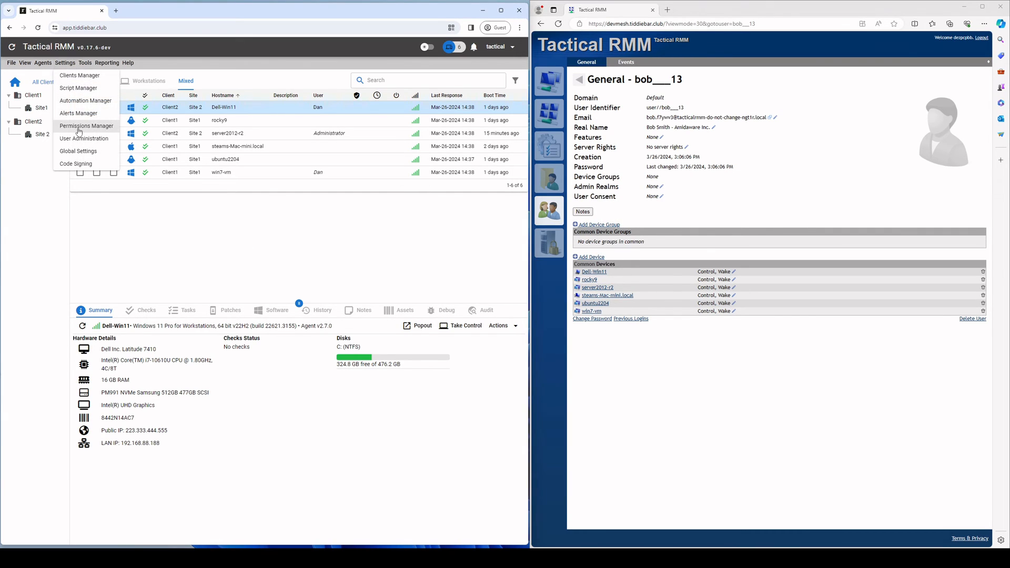
Step: Set the mesh123 role's Allowed Sites to Site 2 only and save the role
{"action": "left_click", "coordinate": [78, 127]}
{"action": "right_click", "coordinate": [147, 150]}
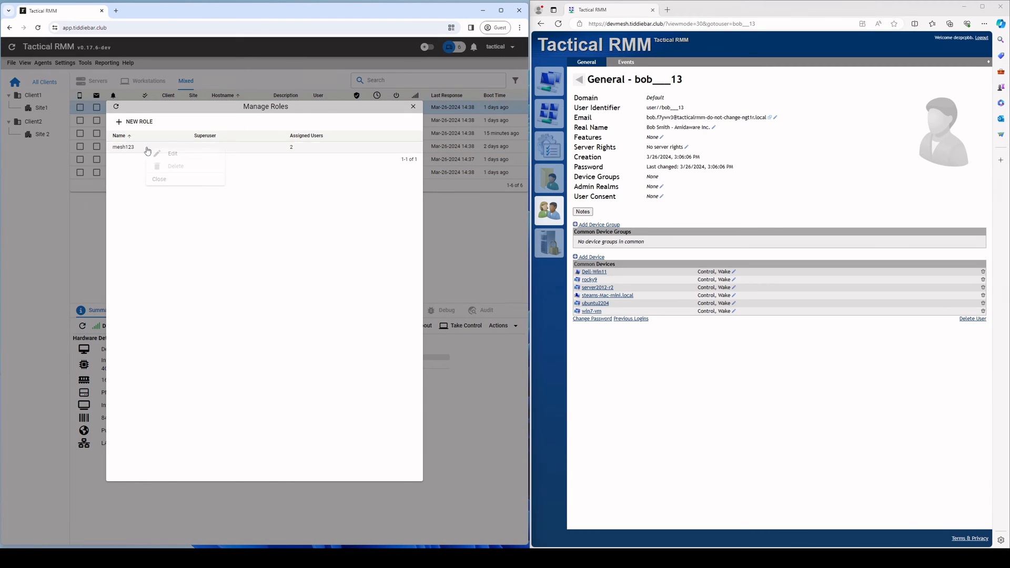
{"action": "left_click", "coordinate": [172, 153]}
{"action": "scroll", "coordinate": [235, 332], "scroll_direction": "down", "scroll_amount": 2}
{"action": "left_click", "coordinate": [252, 429]}
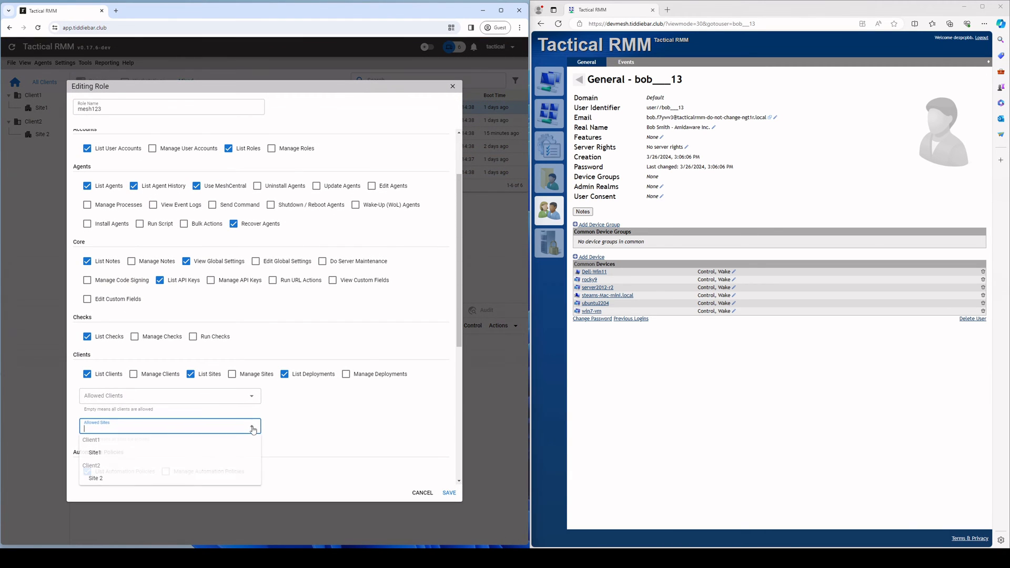
{"action": "left_click", "coordinate": [108, 478]}
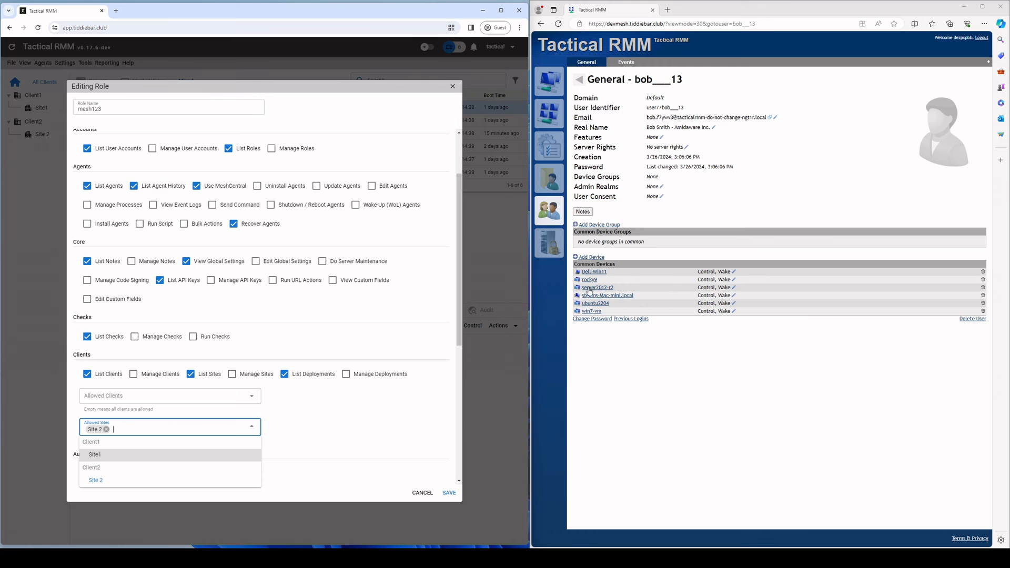
{"action": "left_click", "coordinate": [449, 492]}
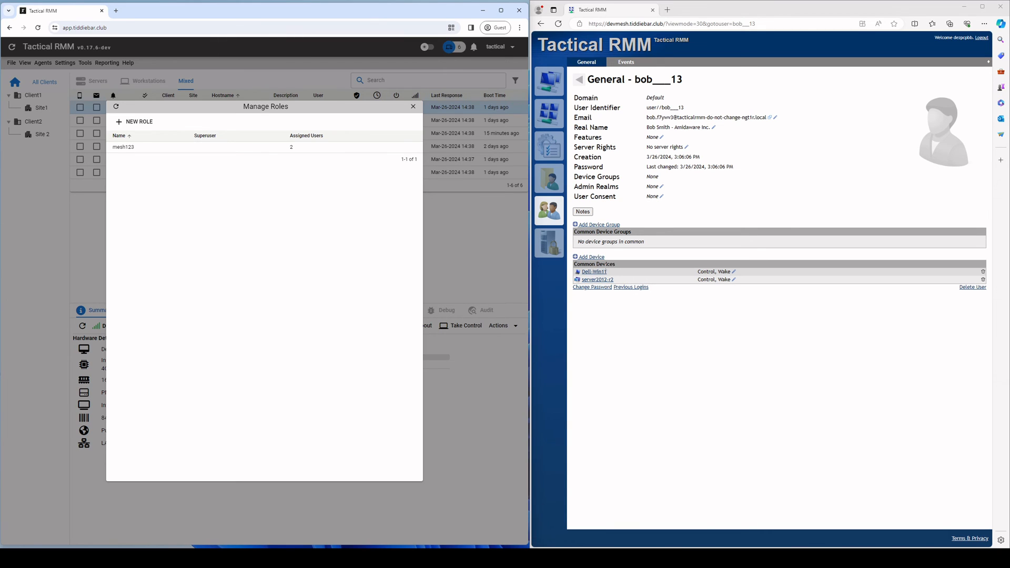
{"action": "left_click", "coordinate": [504, 269]}
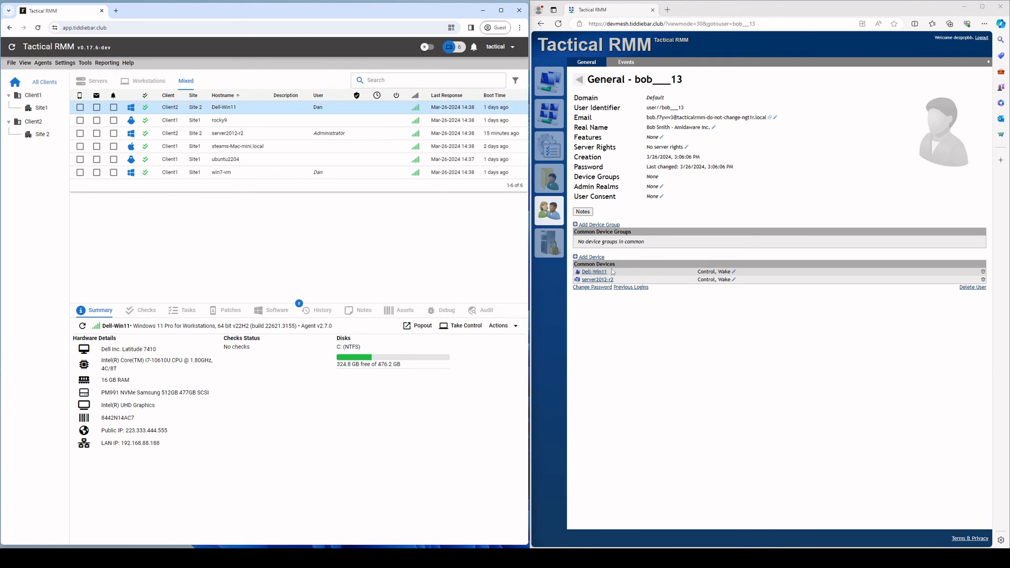
{"action": "left_click", "coordinate": [579, 80]}
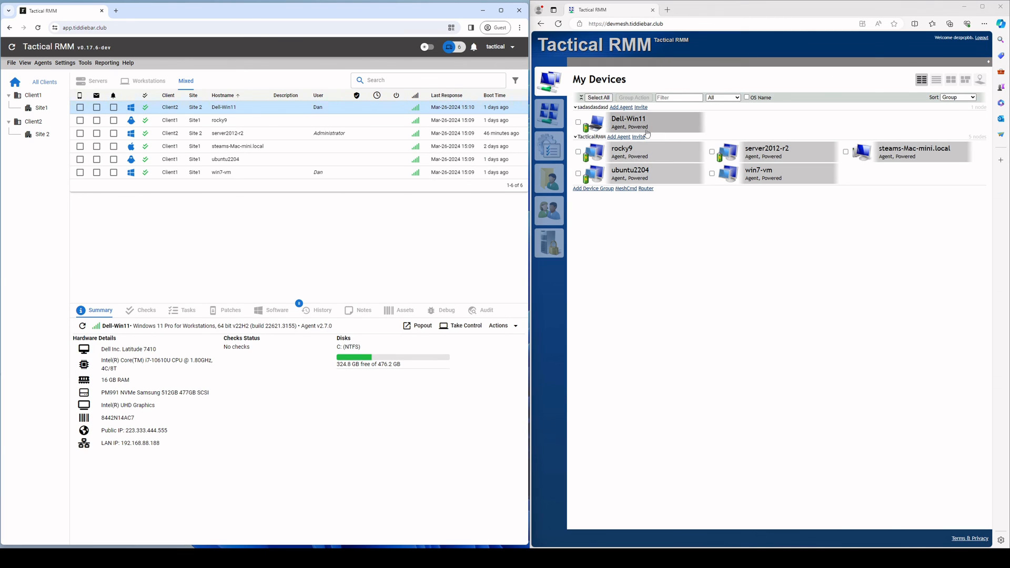
Step: Check the TacticalRMM device group's User Consent settings and cancel without changes
{"action": "left_click", "coordinate": [547, 121]}
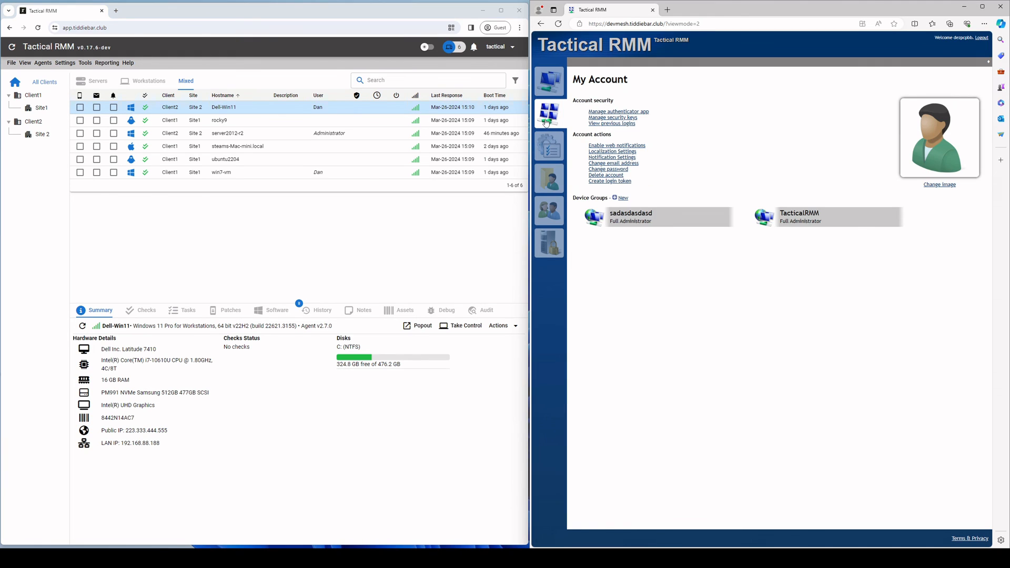
{"action": "left_click", "coordinate": [785, 219]}
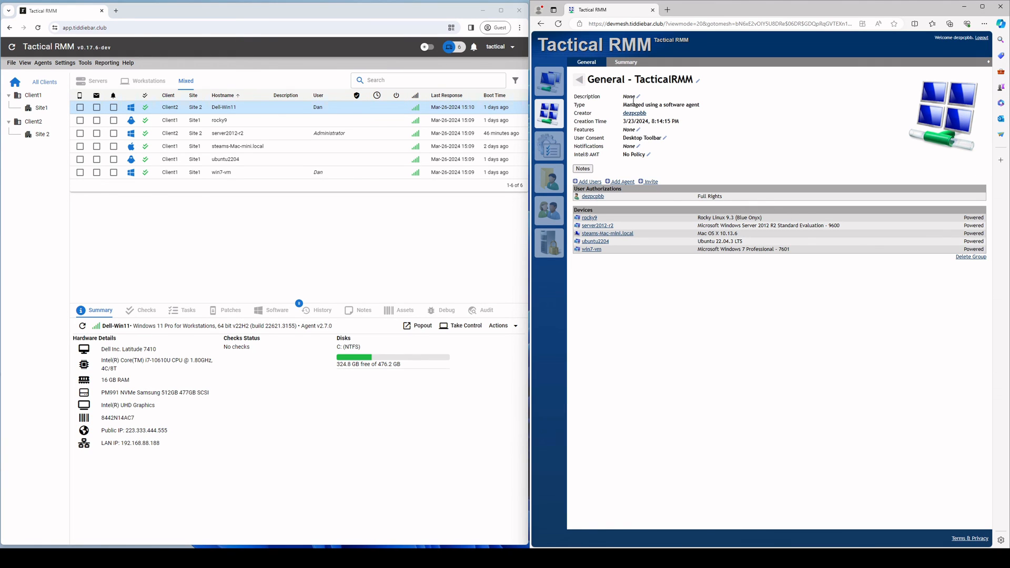
{"action": "left_click", "coordinate": [665, 139]}
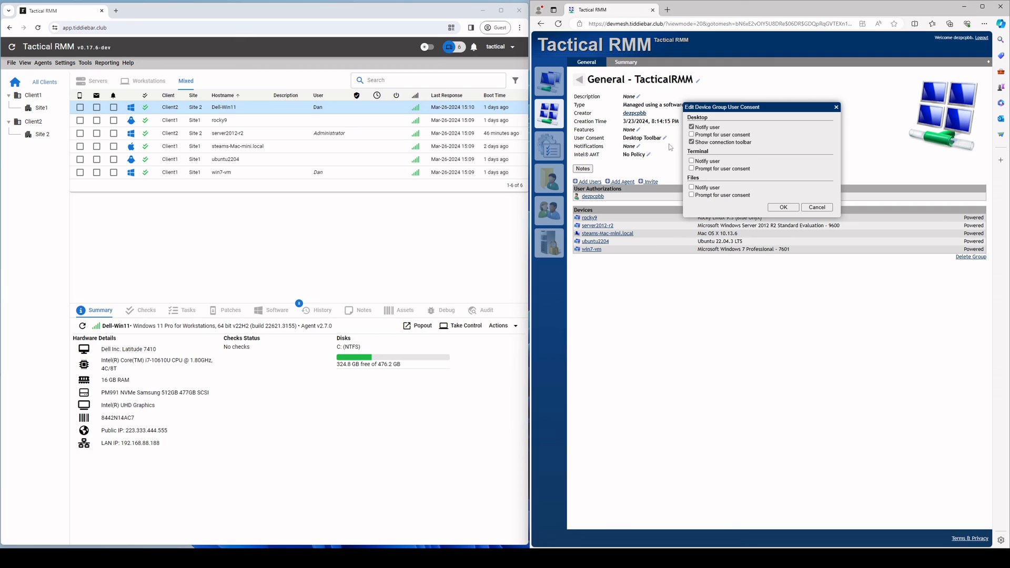
{"action": "left_click", "coordinate": [816, 208]}
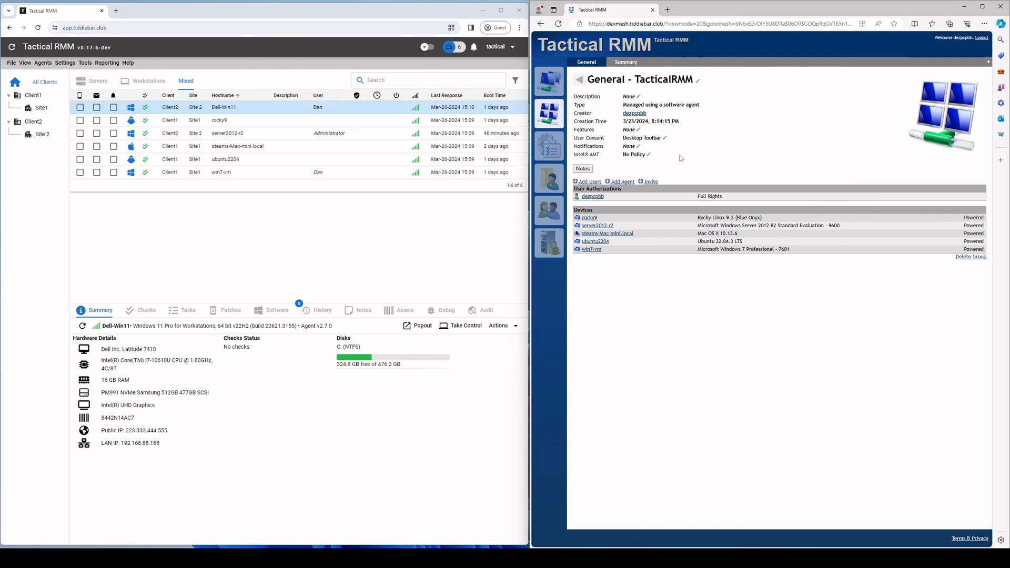
{"action": "left_click", "coordinate": [578, 79]}
Step: Check the second synced user's Edit User Consent settings and cancel without changes
{"action": "left_click", "coordinate": [550, 81]}
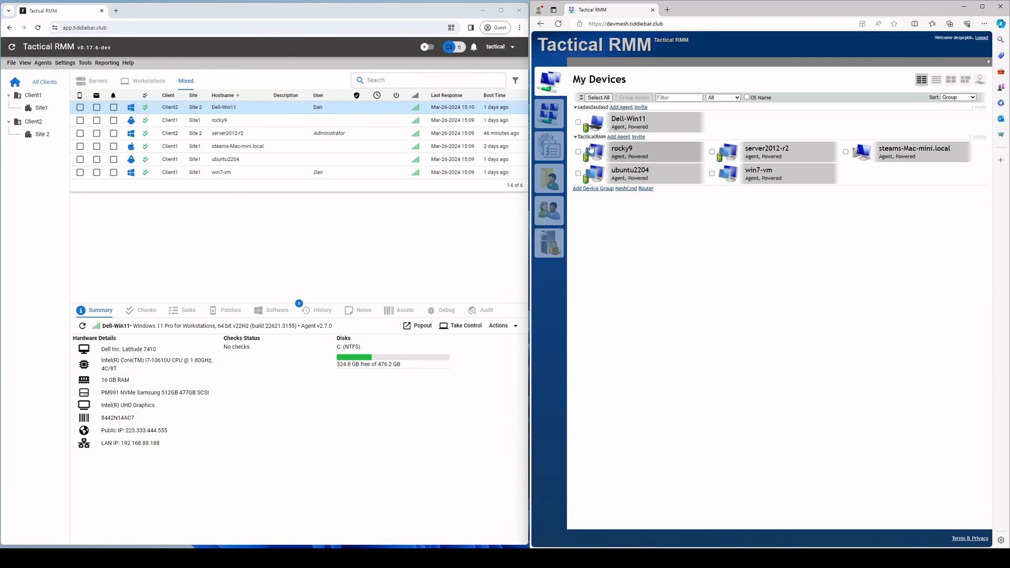
{"action": "left_click", "coordinate": [550, 146]}
{"action": "left_click", "coordinate": [549, 210]}
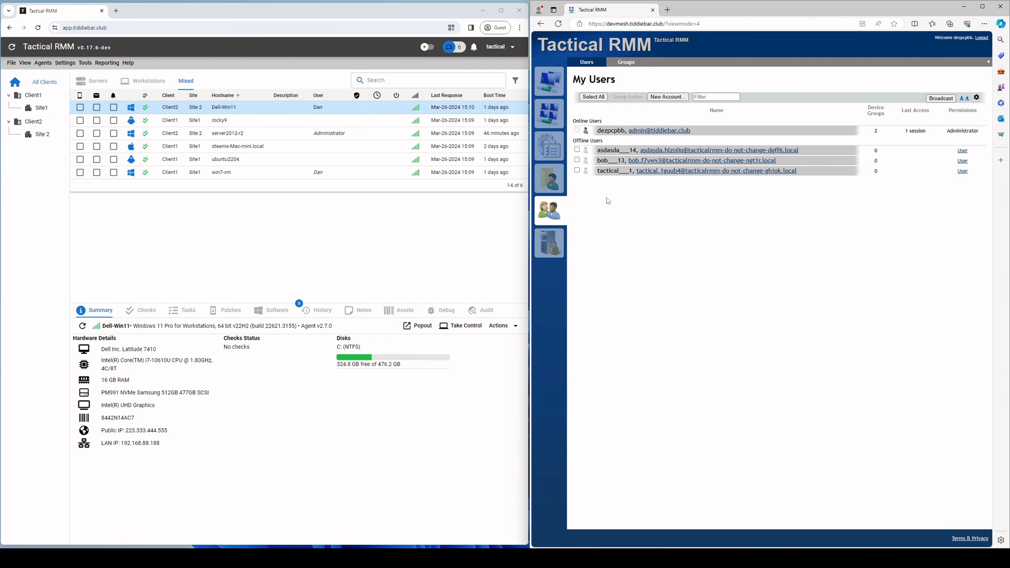
{"action": "left_click", "coordinate": [617, 151]}
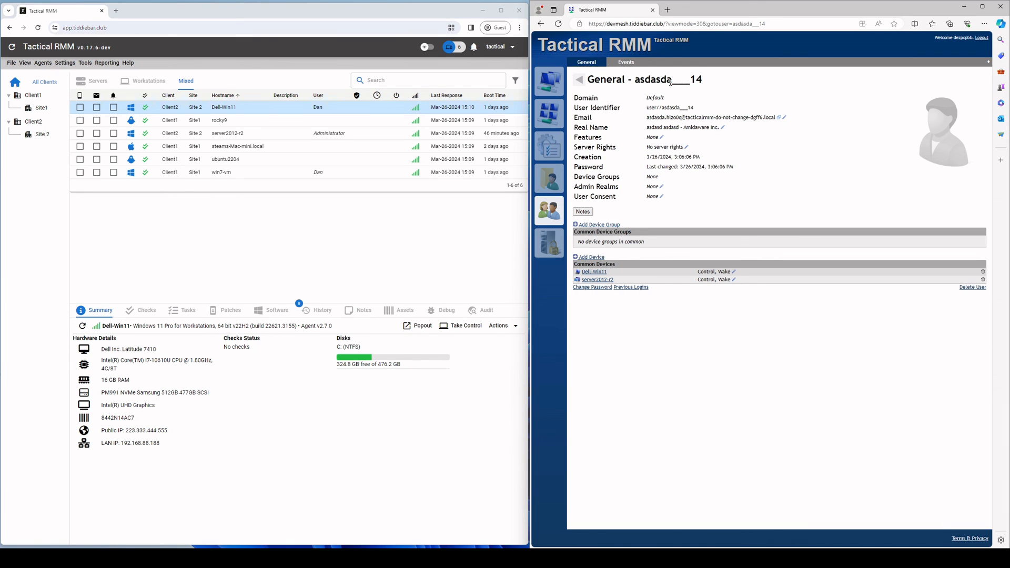
{"action": "left_click", "coordinate": [579, 79]}
{"action": "left_click", "coordinate": [650, 172]}
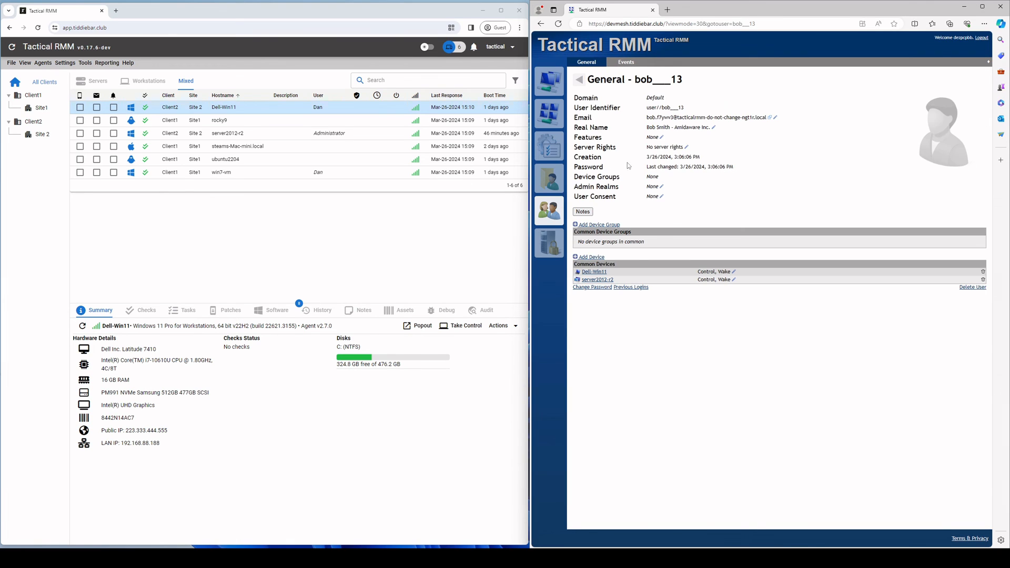
{"action": "left_click", "coordinate": [661, 196]}
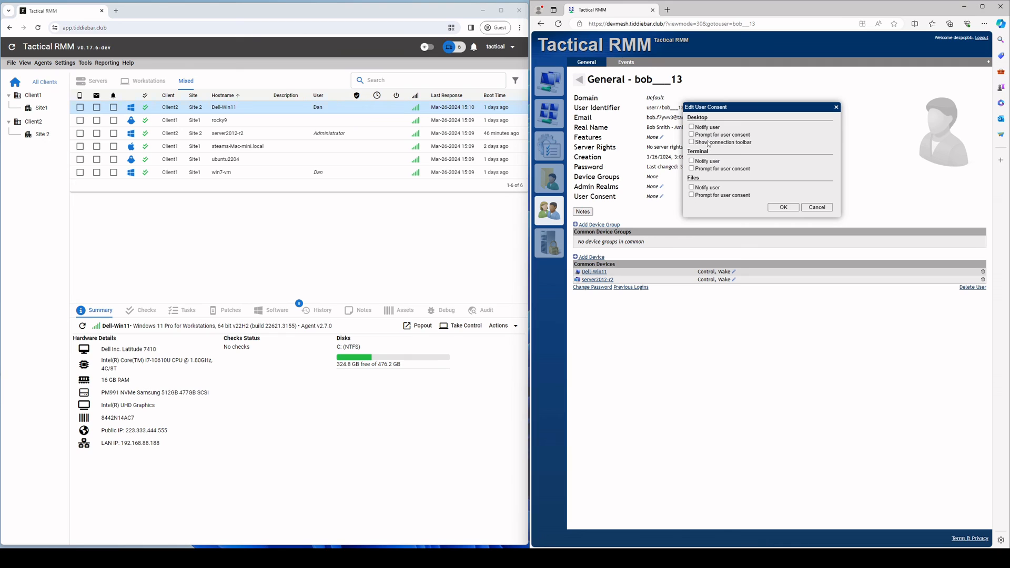
{"action": "left_click", "coordinate": [808, 207]}
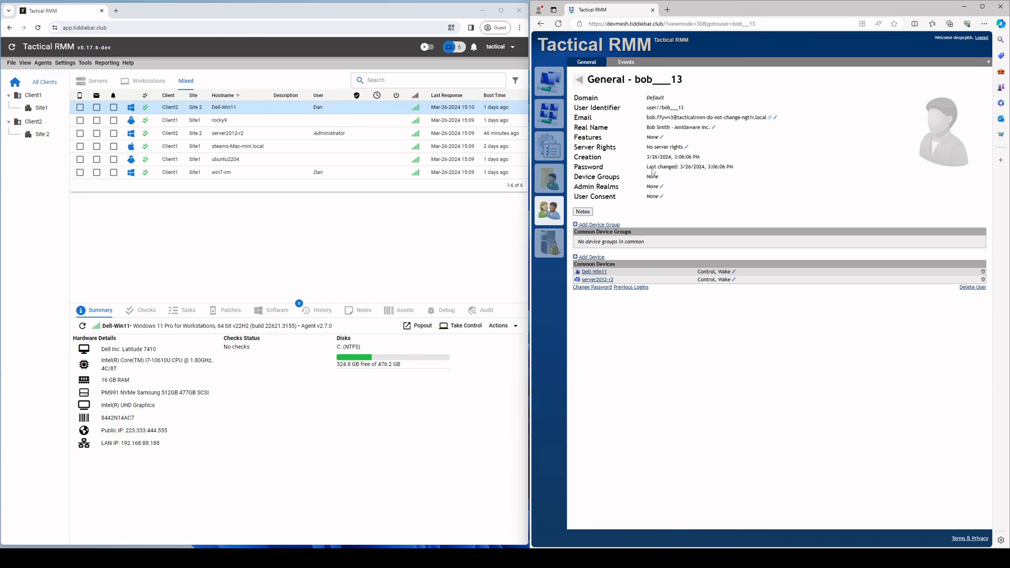
Step: Return to the TacticalRMM device group's General page listing its five devices
{"action": "left_click", "coordinate": [578, 79]}
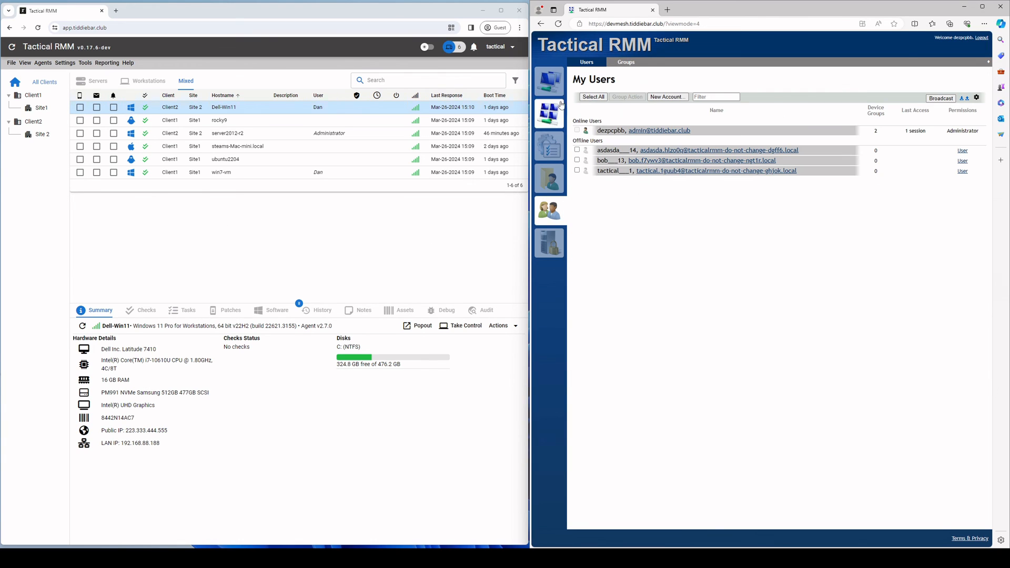
{"action": "left_click", "coordinate": [549, 82]}
{"action": "left_click", "coordinate": [556, 120]}
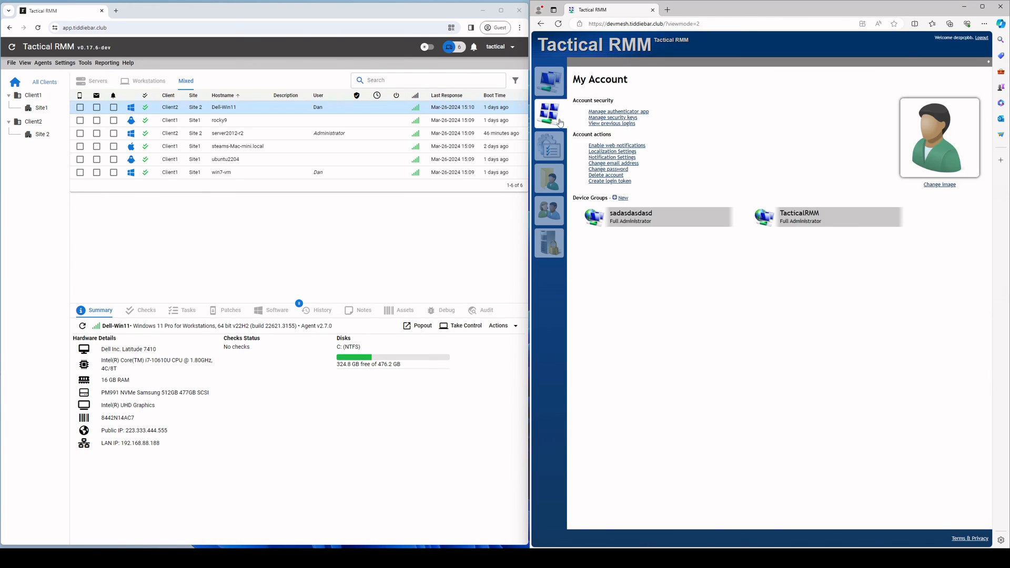
{"action": "left_click", "coordinate": [786, 213]}
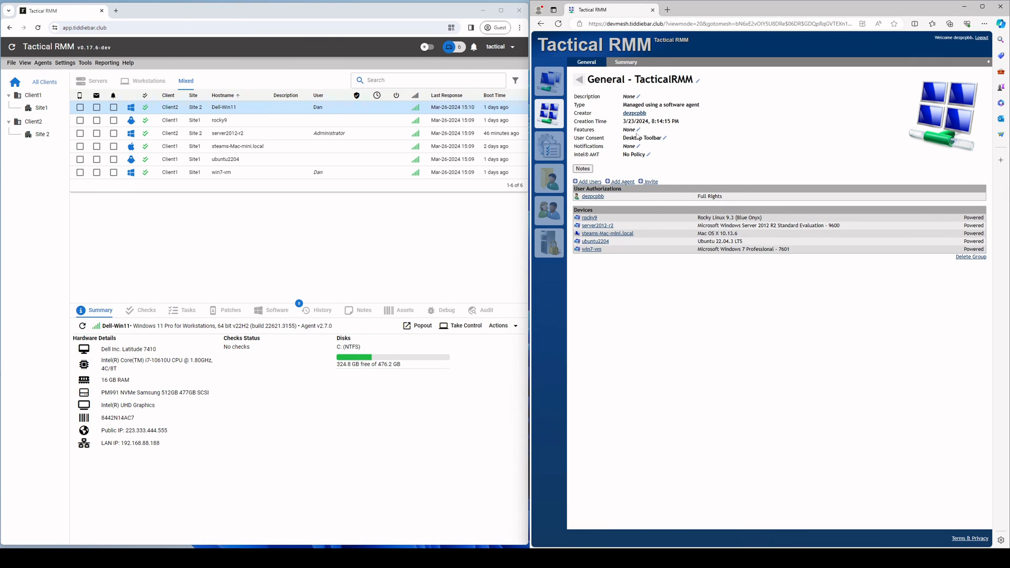